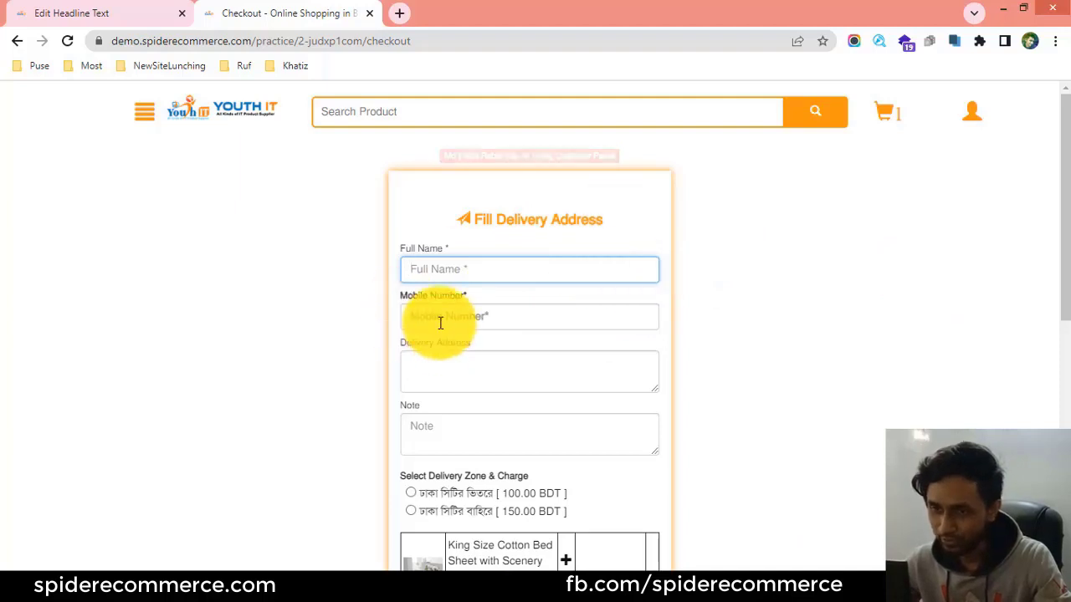
# Complete the checkout form with the customer's full name, mobile number and placeholder delivery address "hfhyhfhf", and place the order.
pyautogui.click(440, 269)
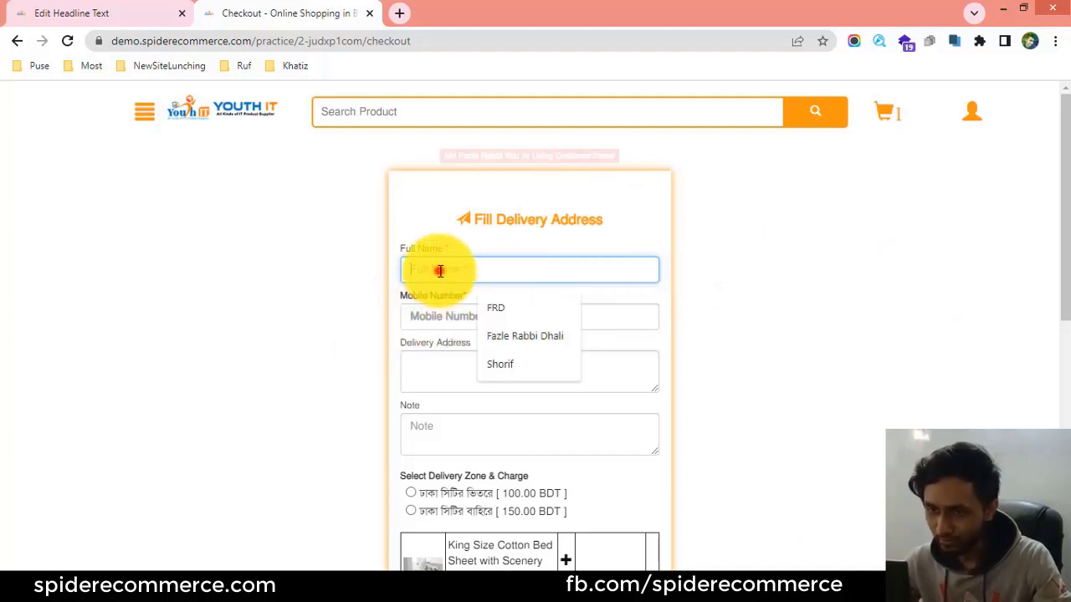
pyautogui.click(513, 329)
pyautogui.click(504, 322)
pyautogui.click(520, 358)
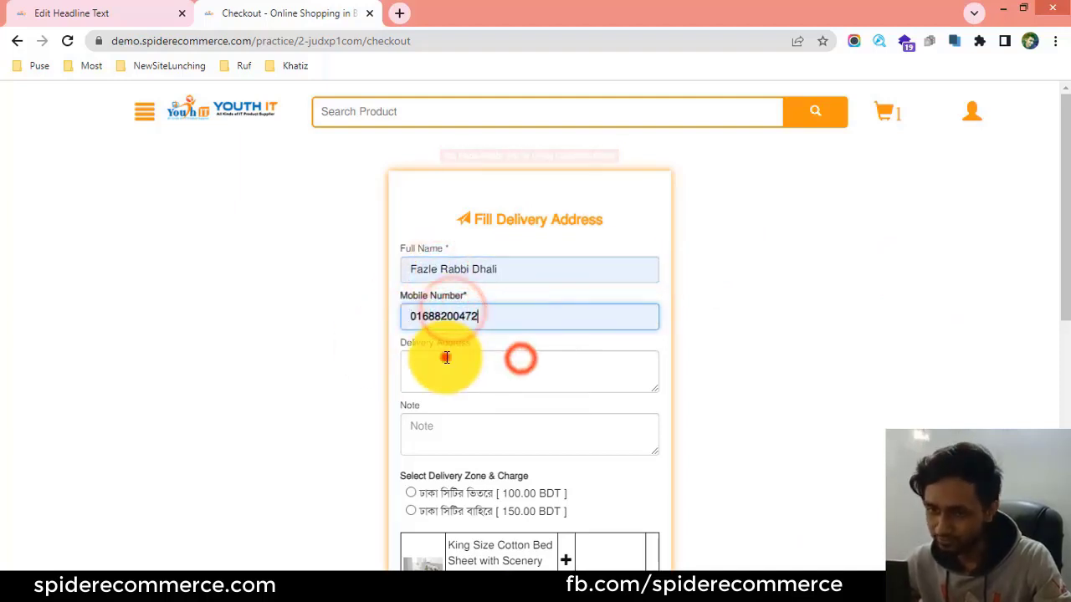
pyautogui.click(442, 359)
pyautogui.write('hfhyhfhf')
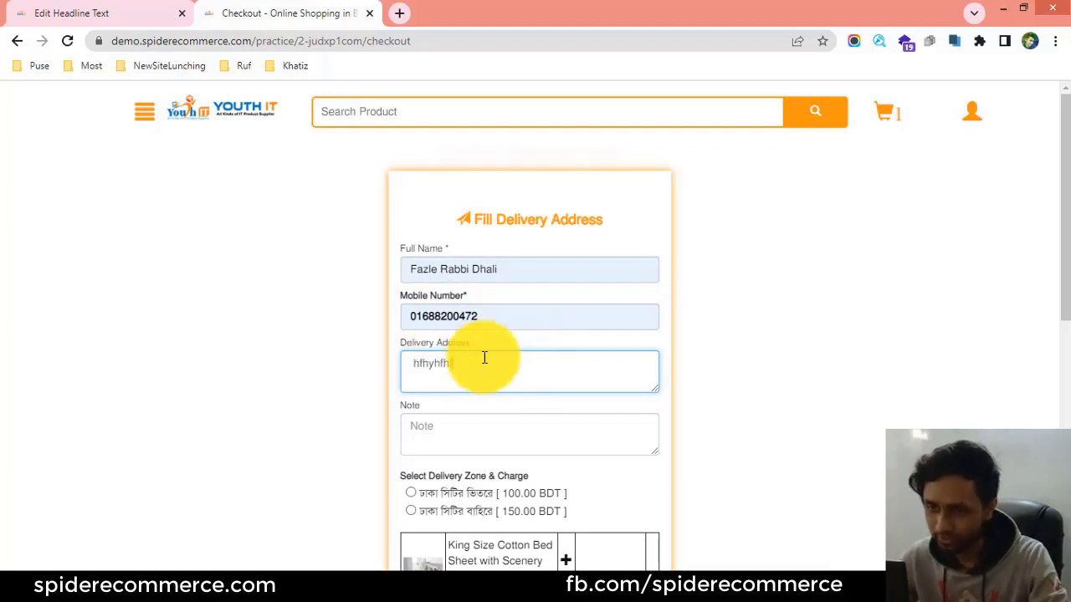
pyautogui.scroll(-2, 429, 400)
pyautogui.click(512, 536)
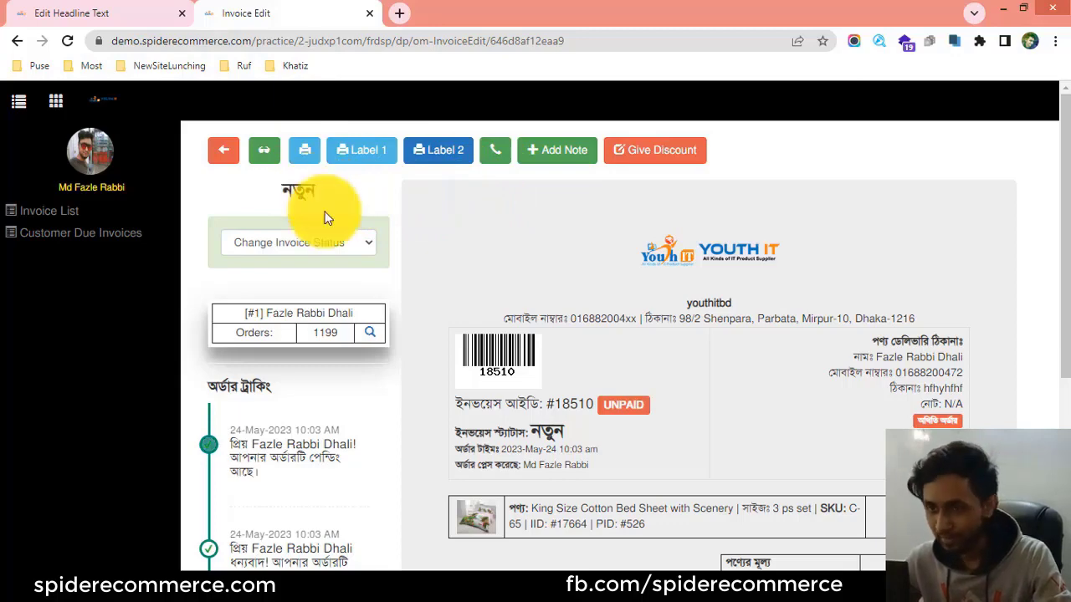
# Look over the new order's invoice edit page and open its customer-facing tracking page.
pyautogui.scroll(-1, 343, 216)
pyautogui.scroll(-4, 346, 201)
pyautogui.scroll(5, 347, 198)
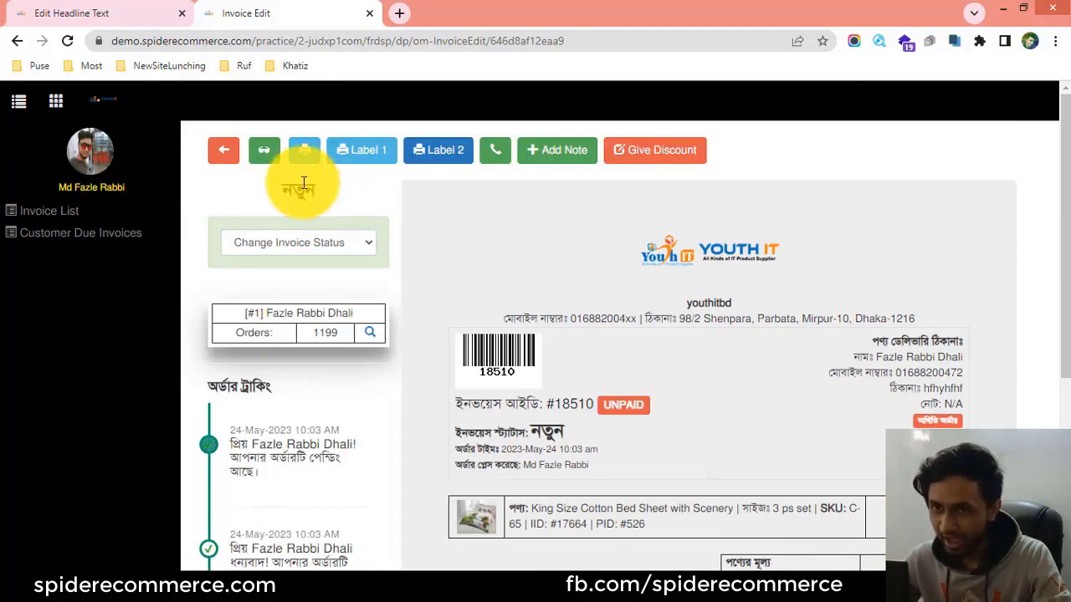
pyautogui.click(264, 155)
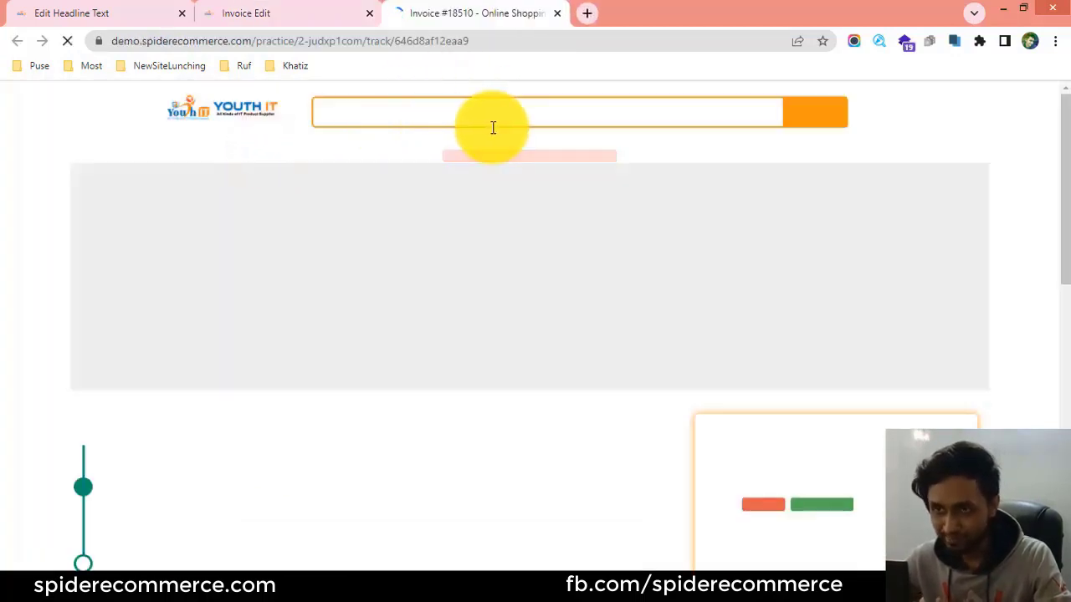
# Examine the order confirmation banner and skim through the whole customer tracking page.
pyautogui.moveTo(346, 210); pyautogui.dragTo(940, 298)
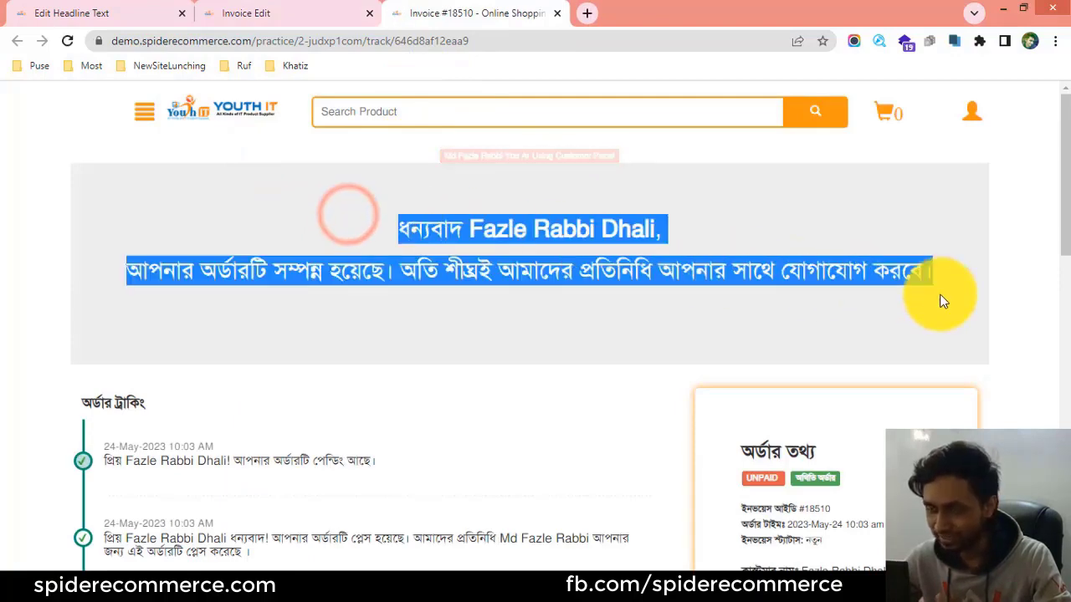
pyautogui.click(940, 295)
pyautogui.click(238, 9)
pyautogui.click(498, 13)
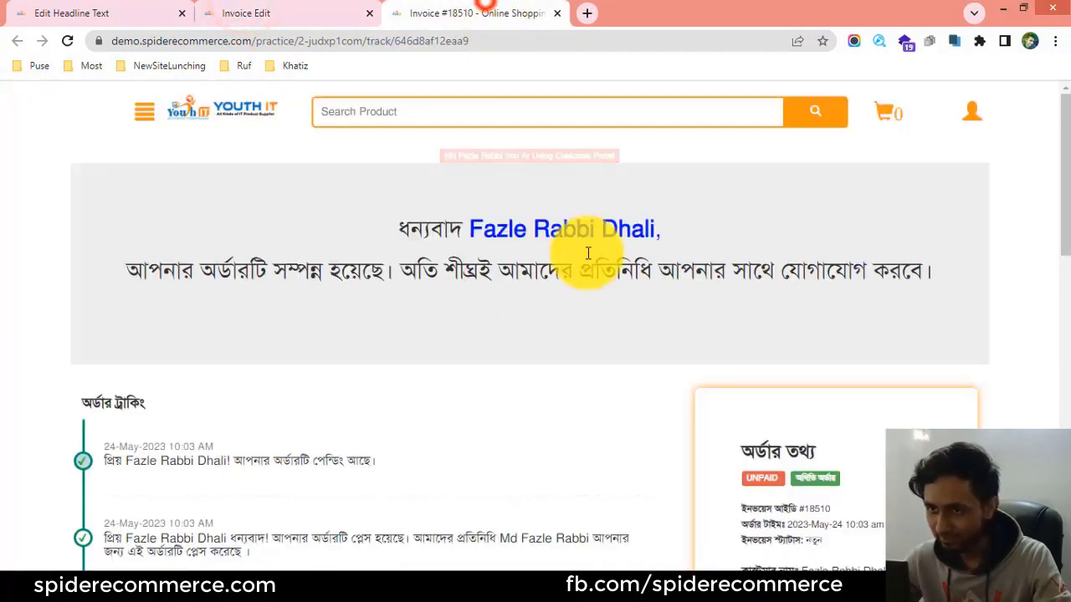
pyautogui.scroll(-2, 334, 260)
pyautogui.scroll(2, 285, 253)
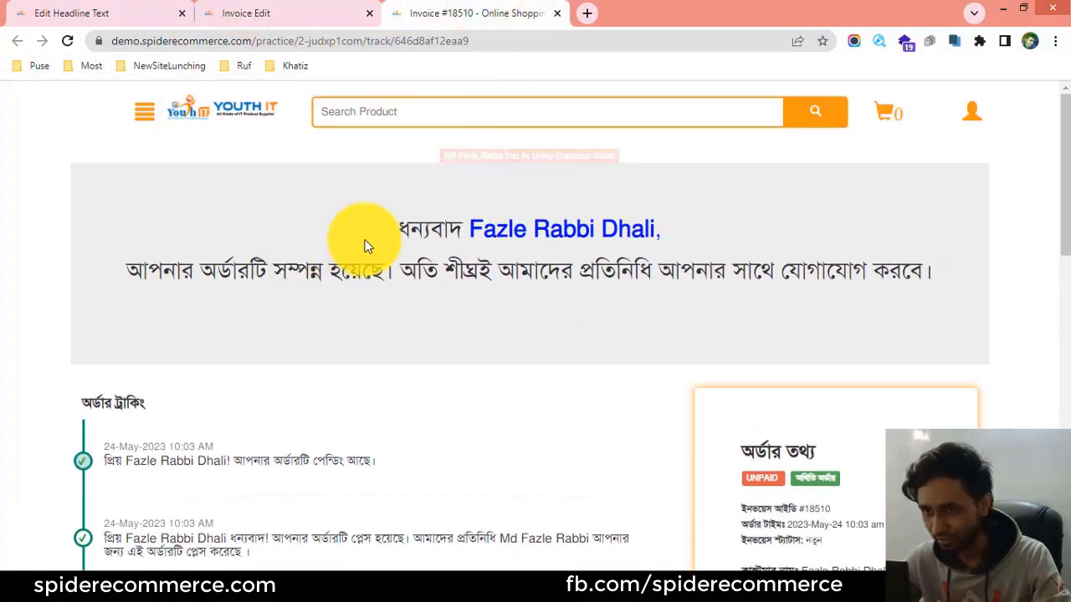
pyautogui.moveTo(364, 234); pyautogui.dragTo(978, 263)
pyautogui.click(975, 259)
pyautogui.scroll(-3, 425, 264)
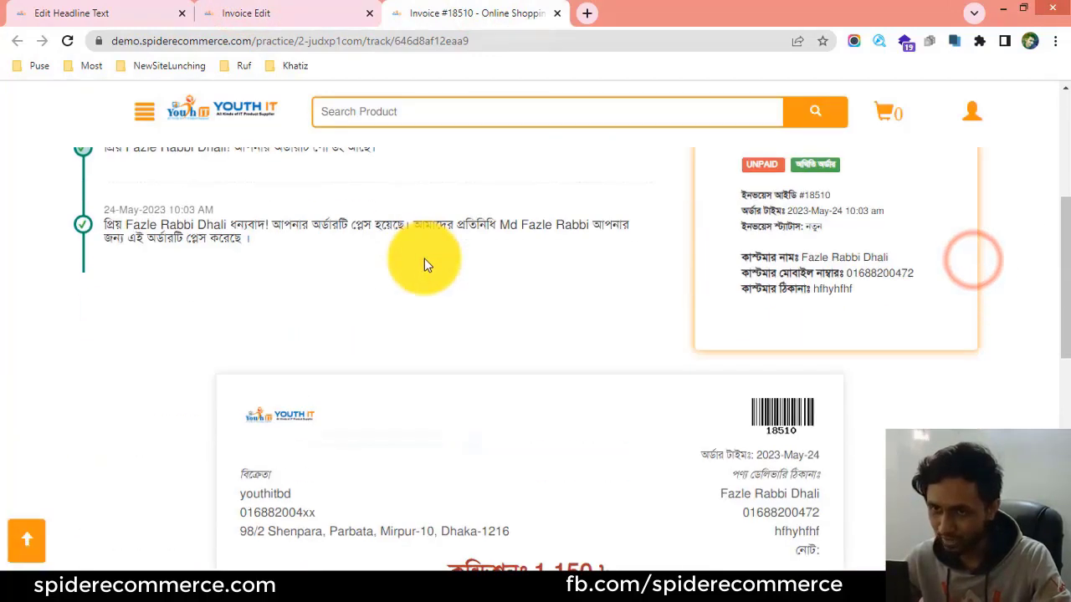
pyautogui.scroll(-5, 424, 264)
pyautogui.scroll(10, 443, 318)
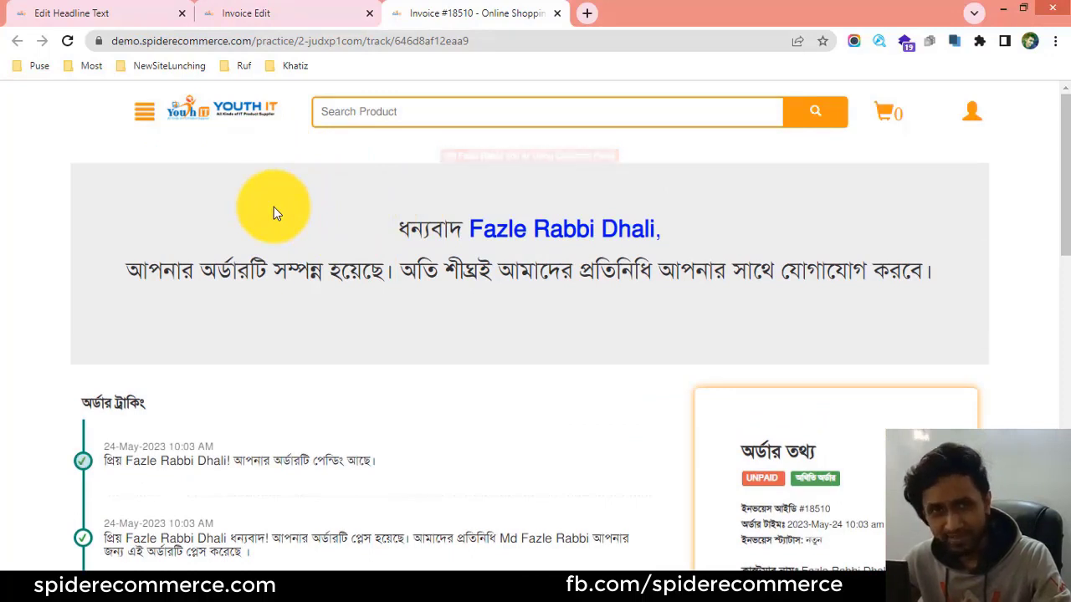
# Read the banner's thank-you greeting to the customer and the sentences on order completion and contact by a representative.
pyautogui.moveTo(394, 223); pyautogui.dragTo(724, 243)
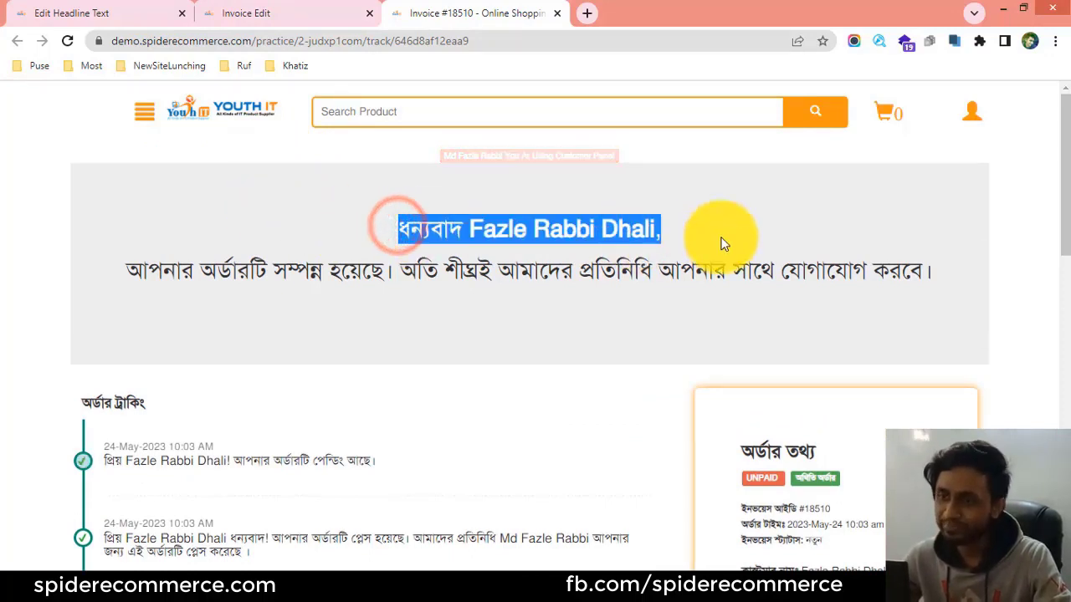
pyautogui.click(723, 243)
pyautogui.moveTo(373, 228); pyautogui.dragTo(673, 235)
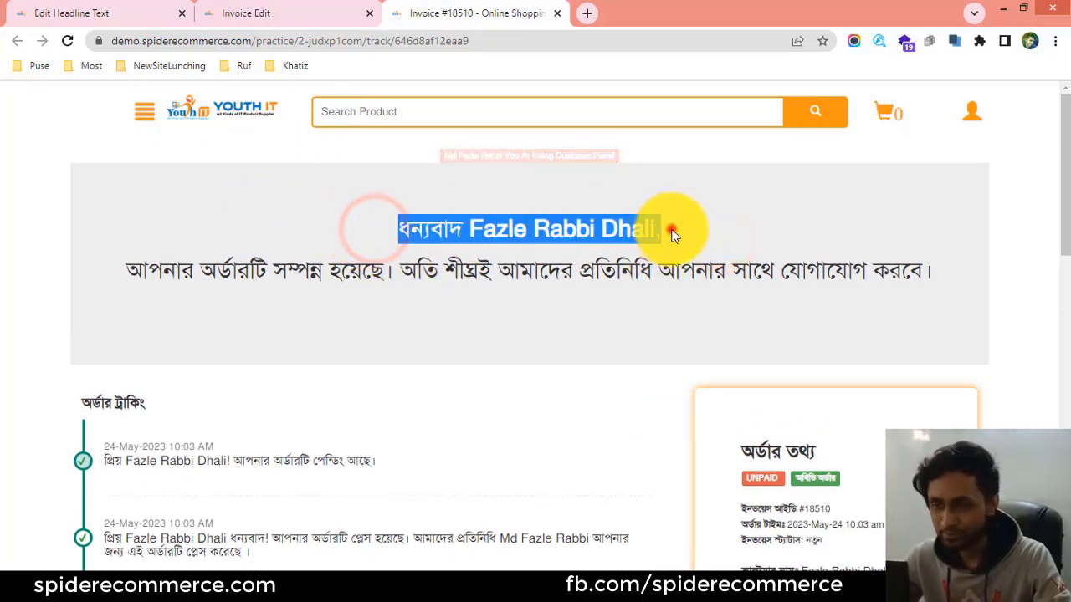
pyautogui.click(674, 233)
pyautogui.moveTo(345, 233); pyautogui.dragTo(465, 224)
pyautogui.click(477, 226)
pyautogui.moveTo(465, 224); pyautogui.dragTo(658, 228)
pyautogui.click(658, 226)
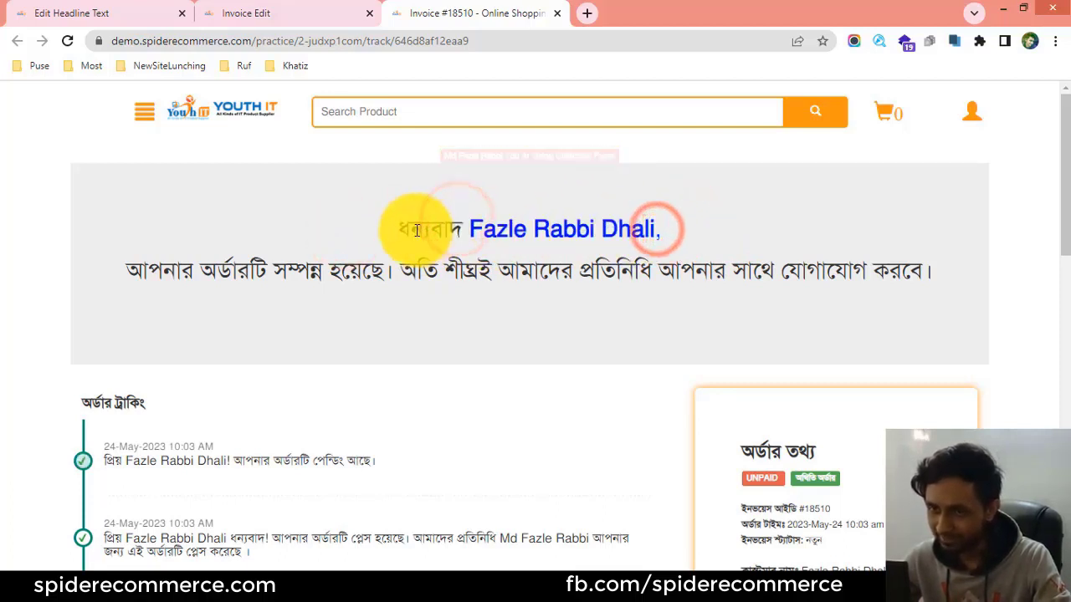
pyautogui.moveTo(403, 227); pyautogui.dragTo(661, 228)
pyautogui.moveTo(125, 270); pyautogui.dragTo(380, 272)
pyautogui.moveTo(478, 270); pyautogui.dragTo(931, 270)
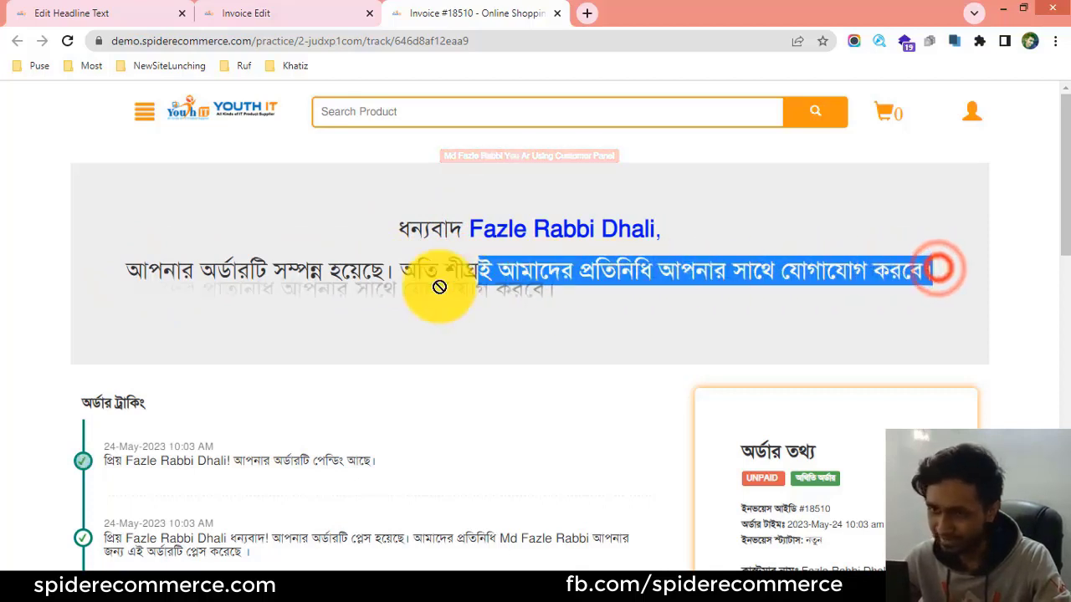
pyautogui.click(356, 284)
pyautogui.scroll(-2, 241, 282)
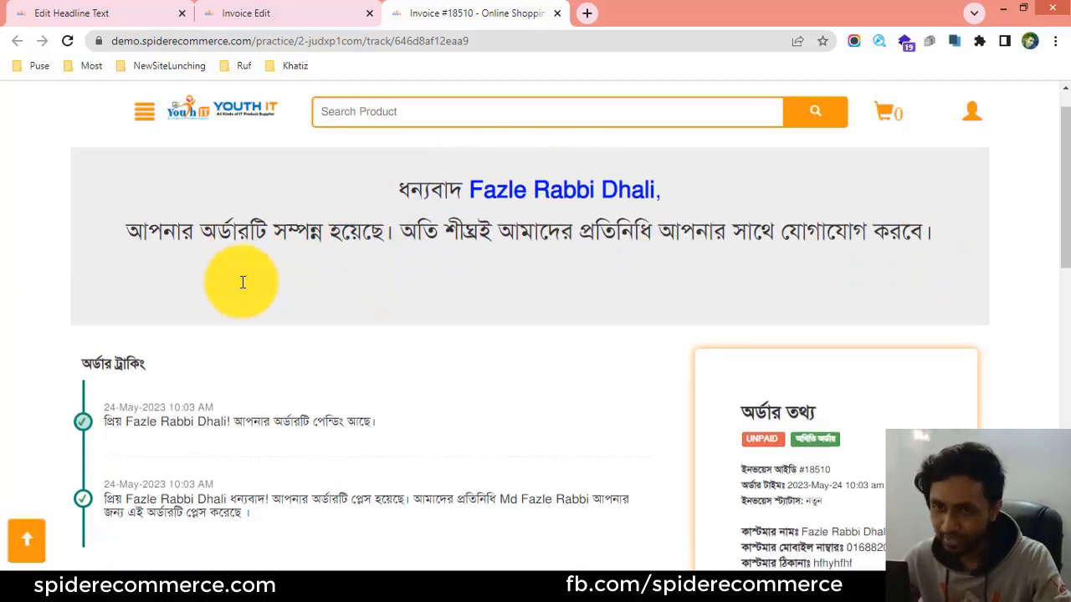
pyautogui.scroll(2, 341, 272)
pyautogui.scroll(-1, 267, 261)
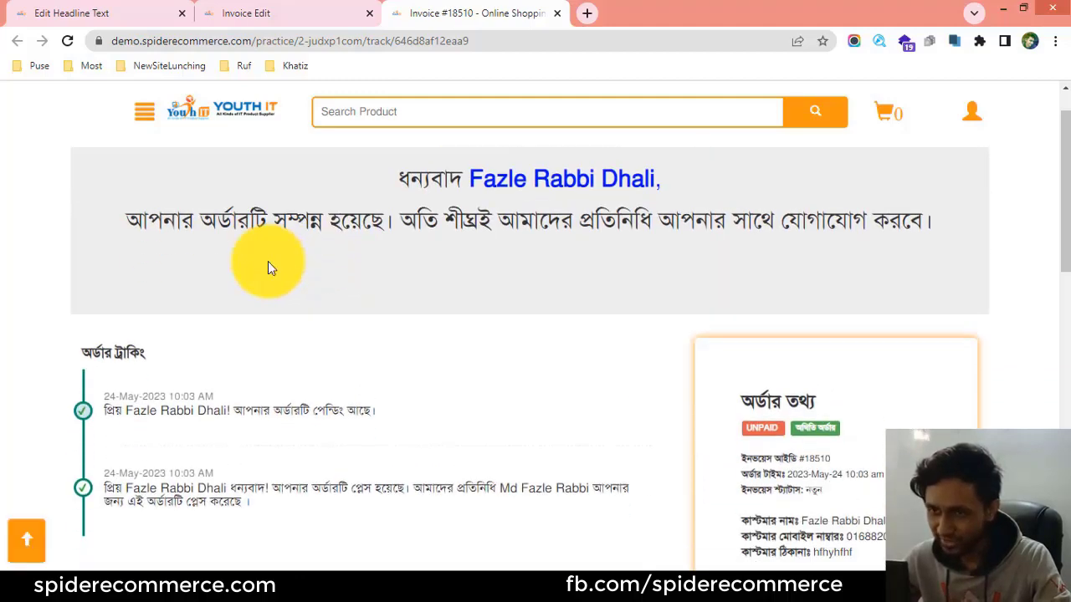
pyautogui.scroll(1, 268, 261)
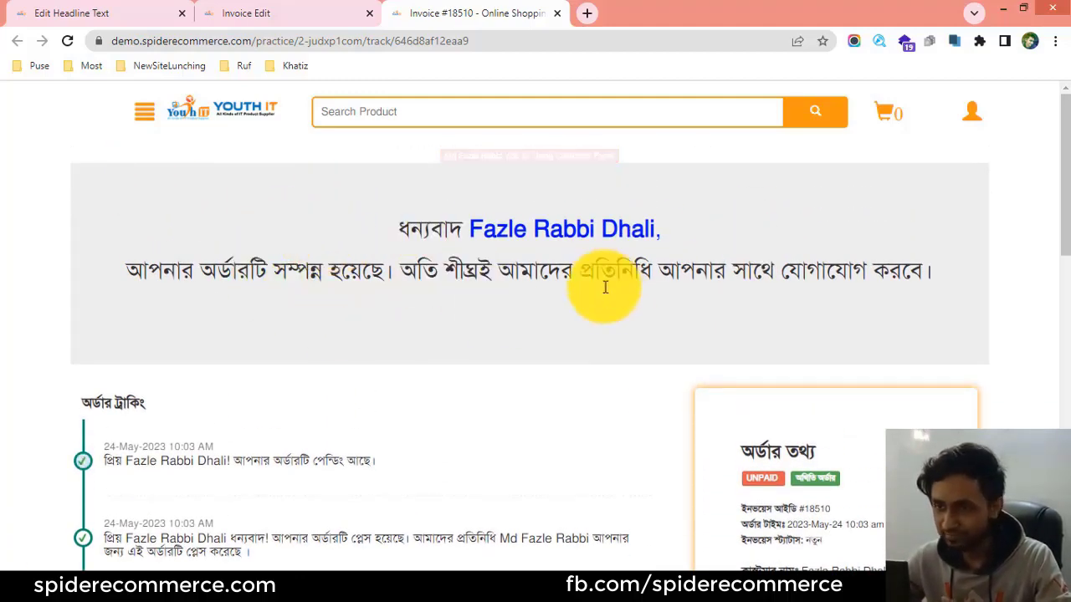
pyautogui.scroll(-15, 598, 311)
pyautogui.scroll(12, 535, 257)
pyautogui.scroll(3, 304, 268)
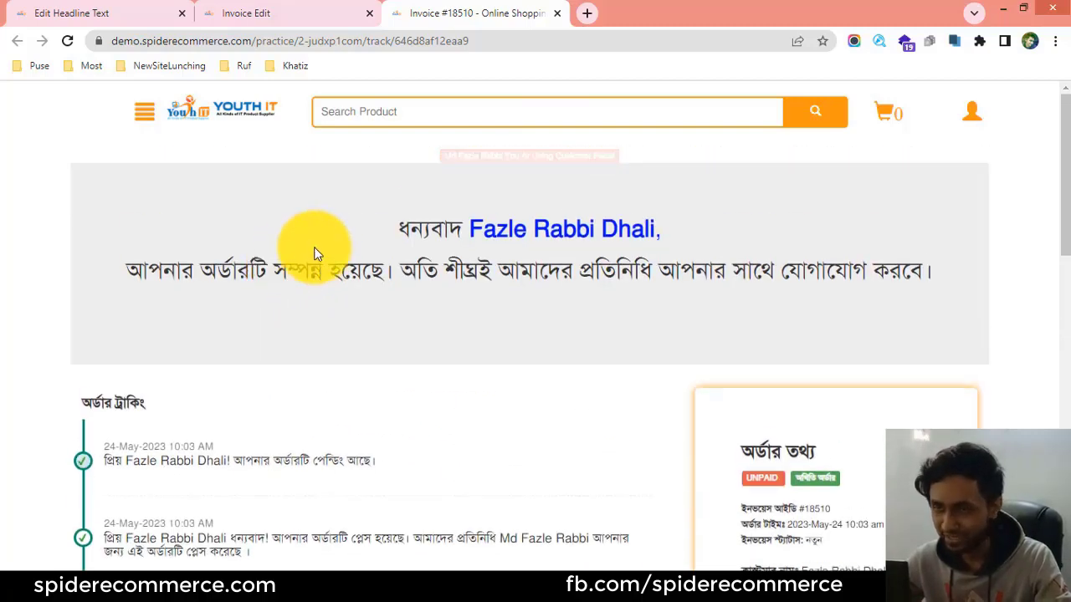
# Examine the order tracking timeline, including its heading and dated status entries.
pyautogui.moveTo(317, 171); pyautogui.dragTo(348, 201)
pyautogui.scroll(-1, 349, 200)
pyautogui.scroll(-2, 215, 215)
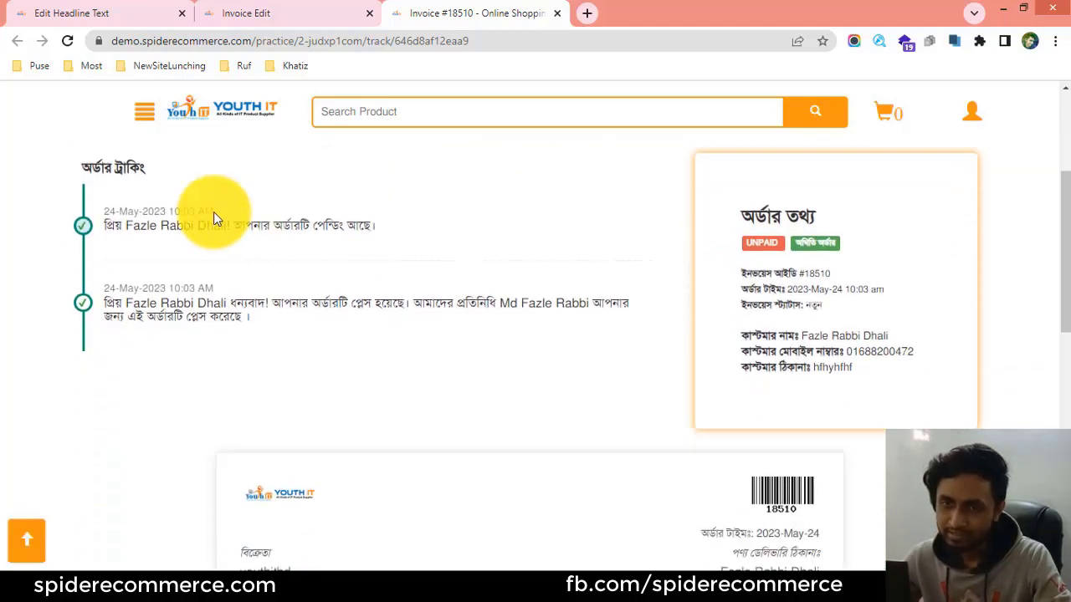
pyautogui.scroll(2, 60, 315)
pyautogui.moveTo(90, 321); pyautogui.dragTo(191, 321)
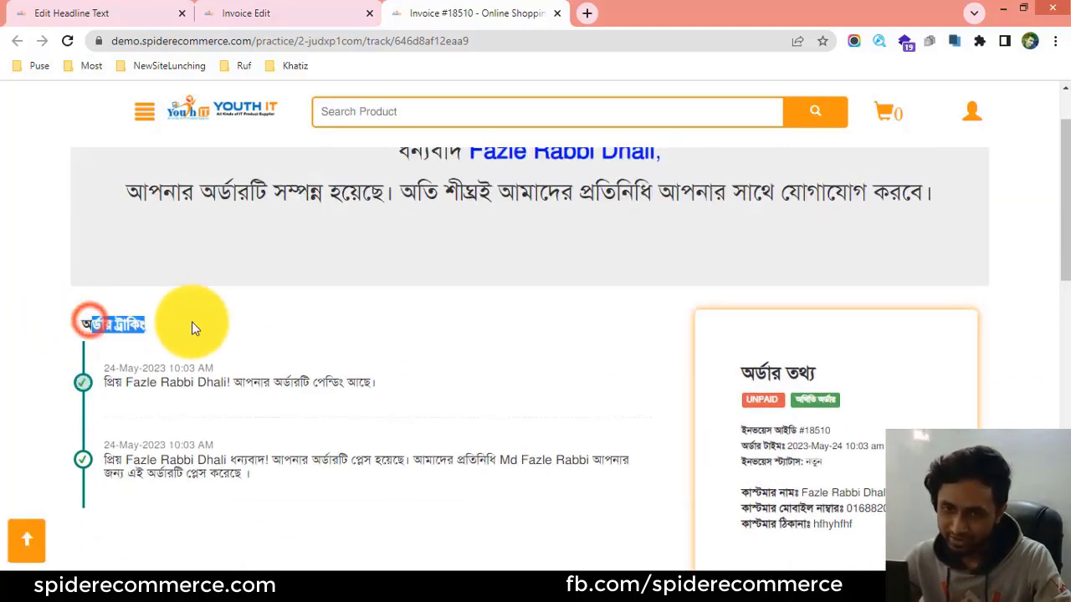
pyautogui.scroll(-1, 192, 321)
pyautogui.moveTo(122, 305); pyautogui.dragTo(416, 311)
pyautogui.click(414, 307)
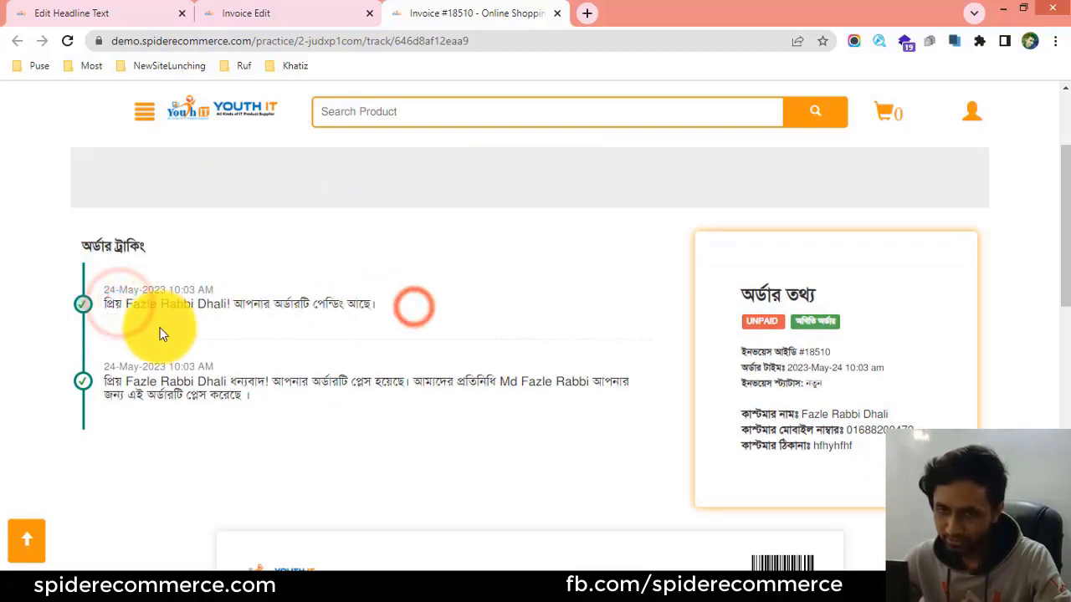
pyautogui.scroll(-2, 258, 303)
pyautogui.scroll(2, 259, 304)
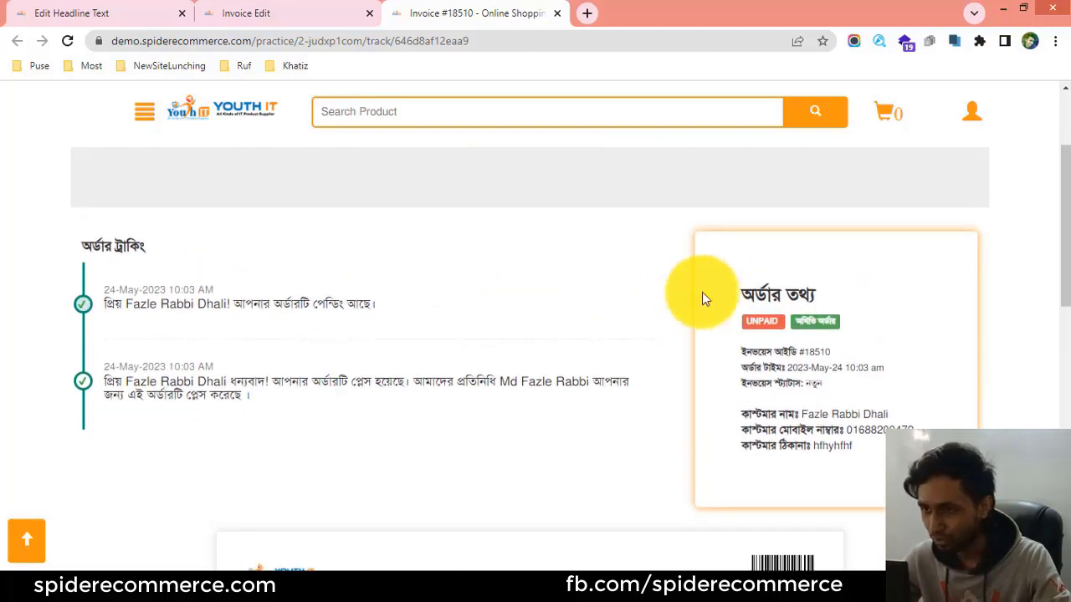
# Review the order information card for the payment badges, invoice status and customer details.
pyautogui.moveTo(730, 293); pyautogui.dragTo(851, 292)
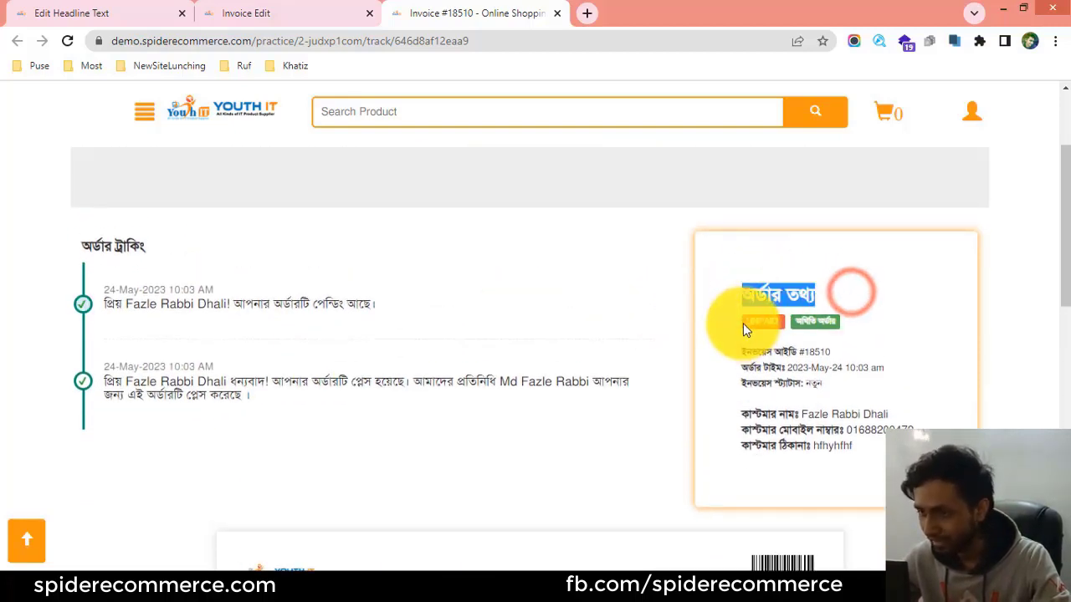
pyautogui.moveTo(743, 326); pyautogui.dragTo(816, 345)
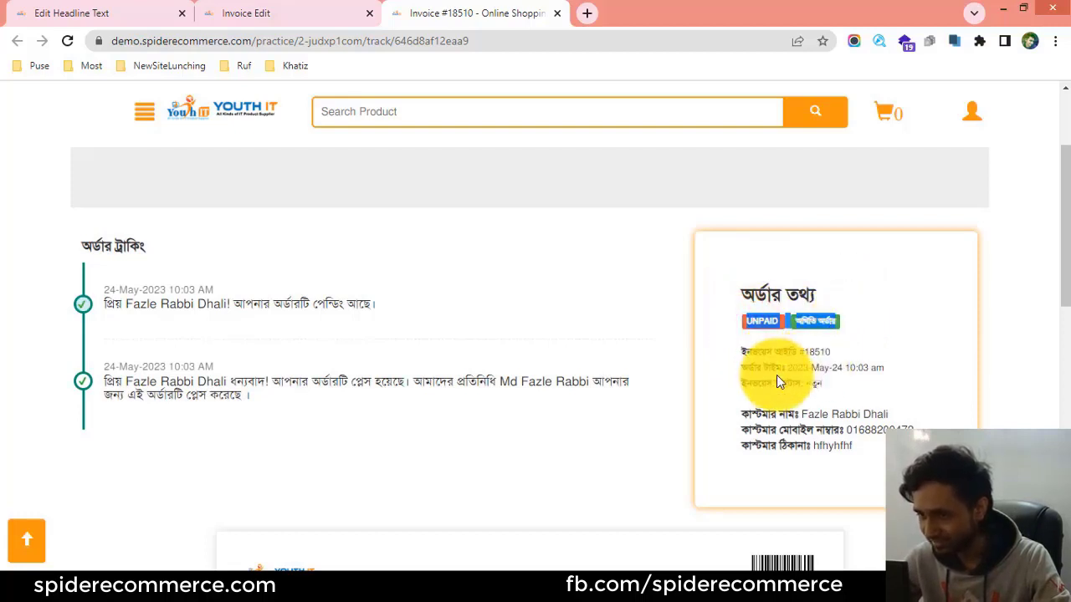
pyautogui.moveTo(776, 381); pyautogui.dragTo(822, 383)
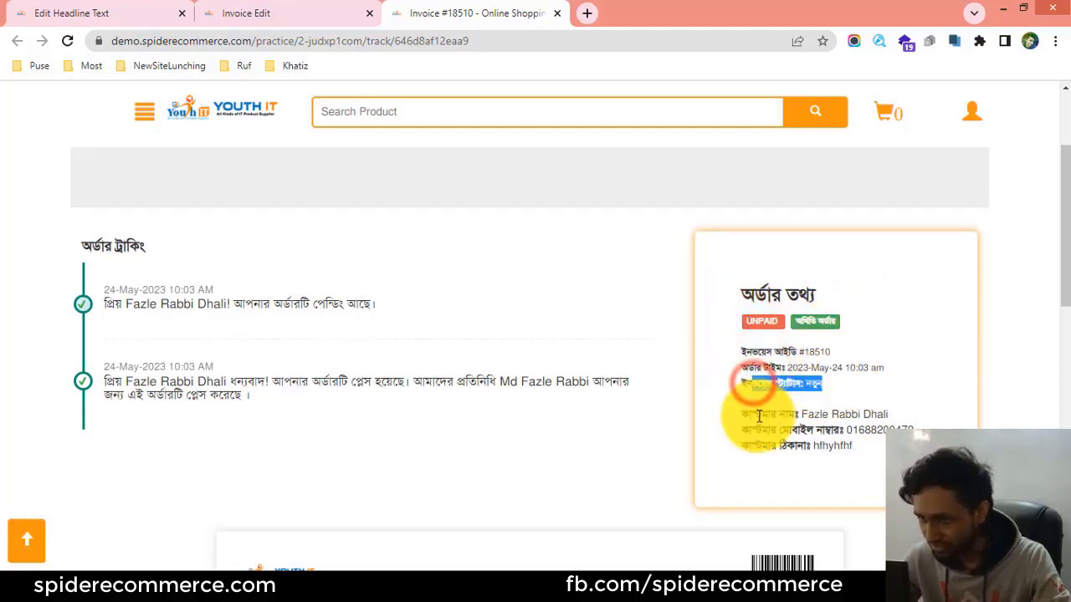
pyautogui.moveTo(753, 416)
pyautogui.mouseDown()
pyautogui.moveTo(865, 451)
pyautogui.moveTo(752, 428)
pyautogui.moveTo(755, 407)
pyautogui.mouseUp()
# Examine the invoice's header section with the barcode, seller details and delivery address.
pyautogui.scroll(-4, 766, 369)
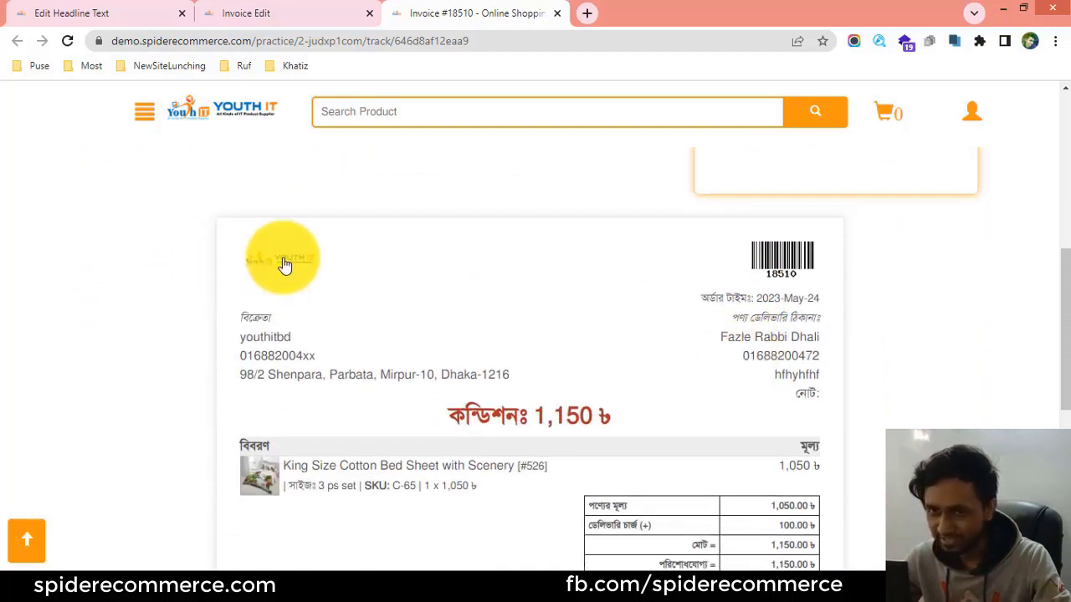
pyautogui.moveTo(210, 236); pyautogui.dragTo(909, 372)
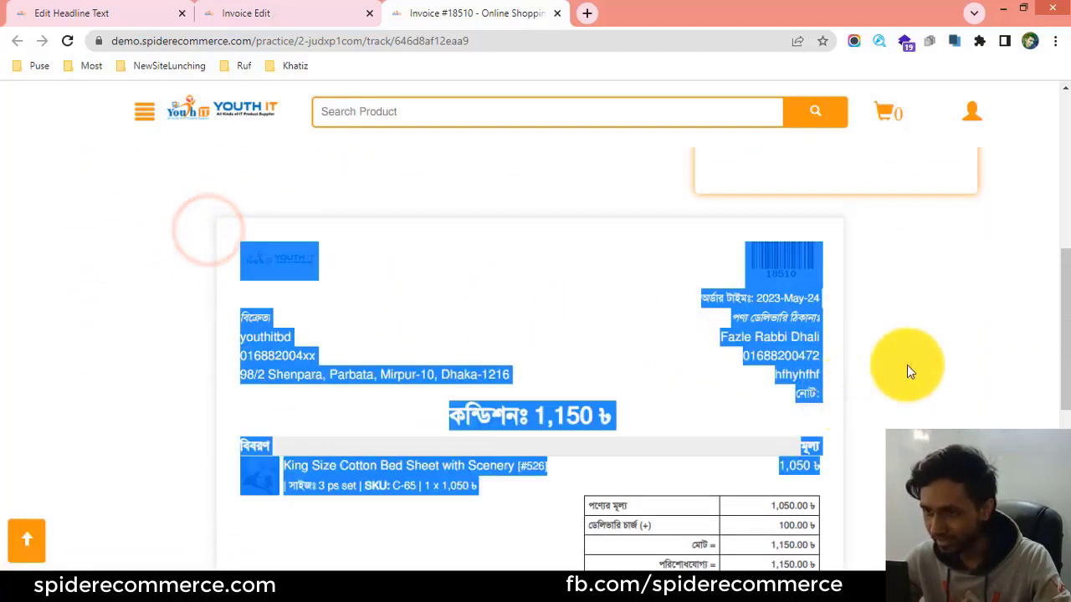
pyautogui.click(909, 371)
pyautogui.scroll(-1, 275, 268)
pyautogui.scroll(1, 251, 306)
pyautogui.scroll(-1, 236, 259)
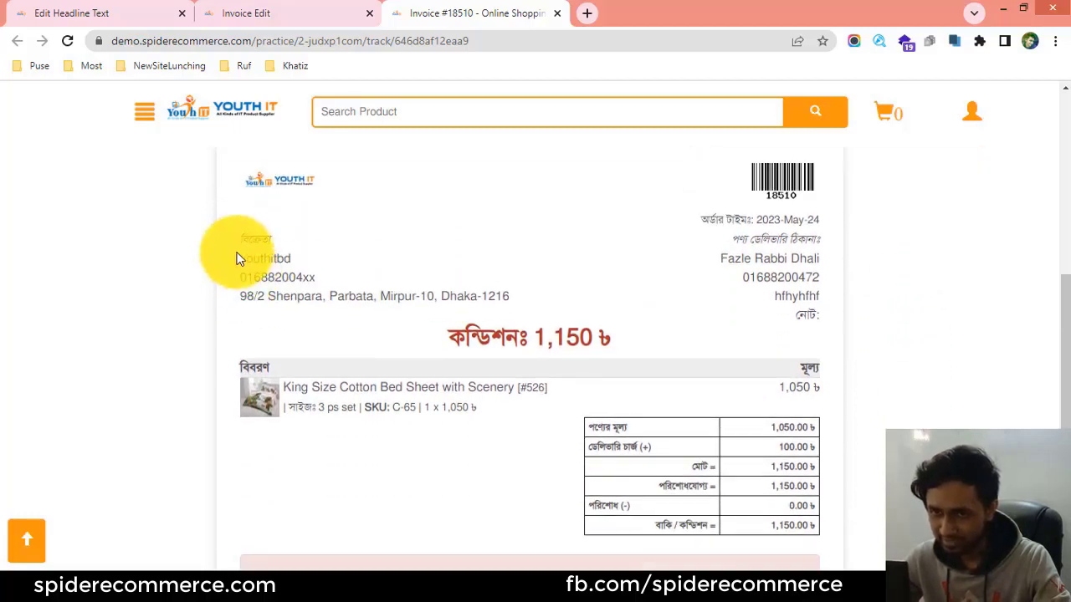
pyautogui.moveTo(237, 245); pyautogui.dragTo(530, 299)
pyautogui.tripleClick(532, 299)
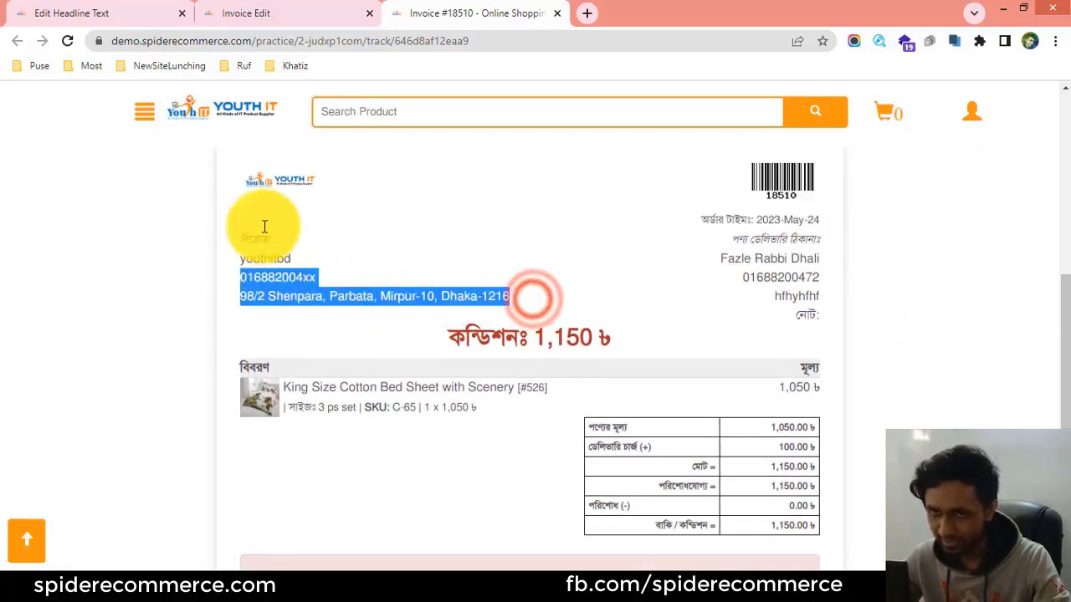
pyautogui.moveTo(706, 219); pyautogui.dragTo(839, 321)
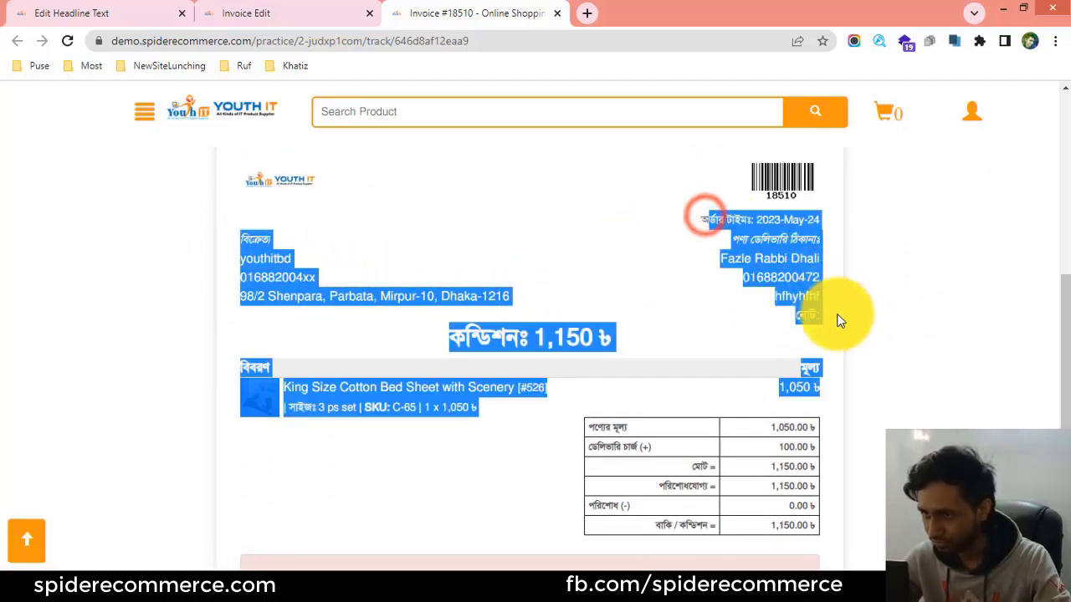
pyautogui.scroll(2, 841, 321)
pyautogui.moveTo(726, 311); pyautogui.dragTo(886, 347)
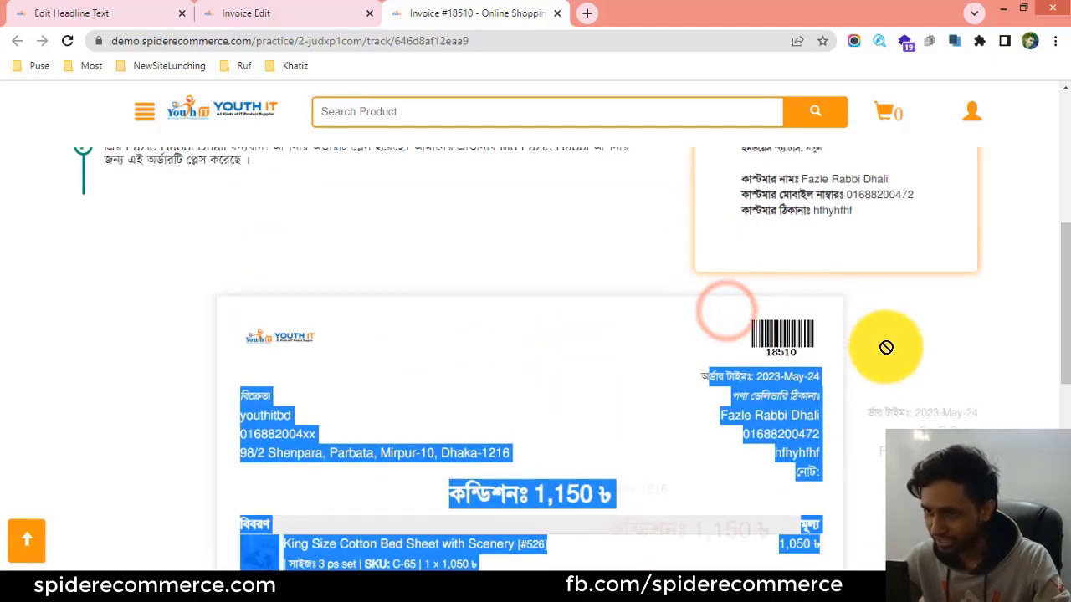
pyautogui.click(886, 347)
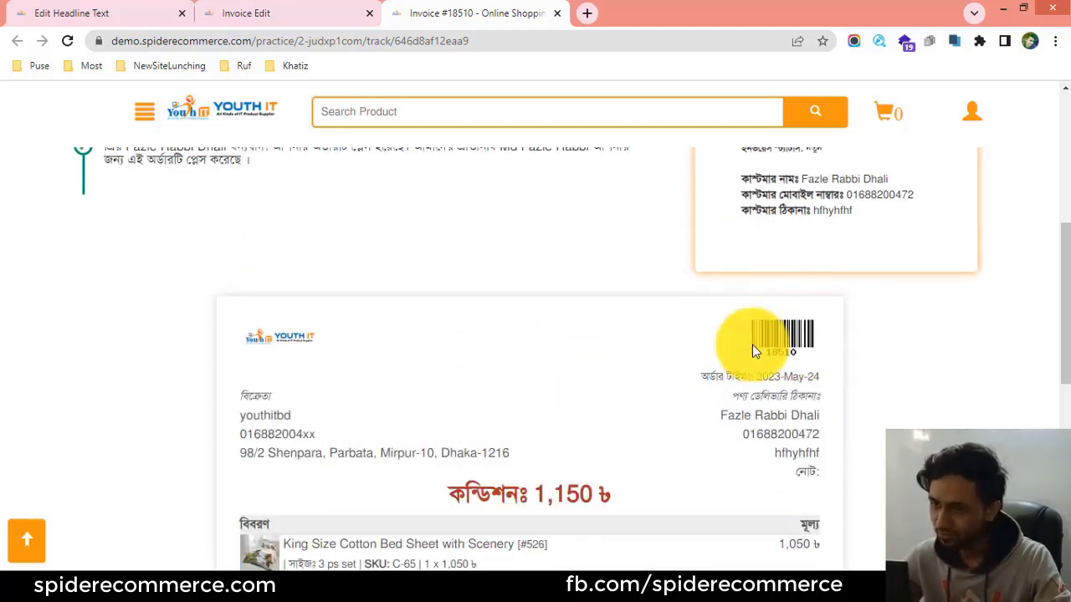
# Review the invoice's condition amount, ordered product line and price breakdown table.
pyautogui.scroll(-3, 828, 351)
pyautogui.moveTo(422, 263); pyautogui.dragTo(615, 266)
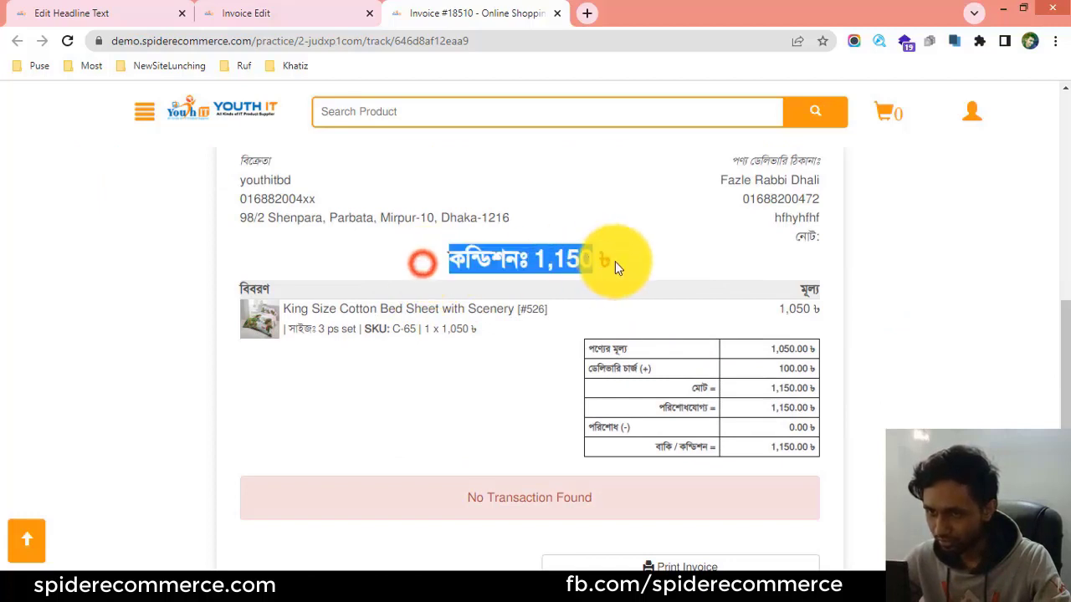
pyautogui.moveTo(287, 307); pyautogui.dragTo(657, 371)
pyautogui.moveTo(586, 351); pyautogui.dragTo(815, 449)
pyautogui.click(877, 441)
pyautogui.scroll(-2, 700, 402)
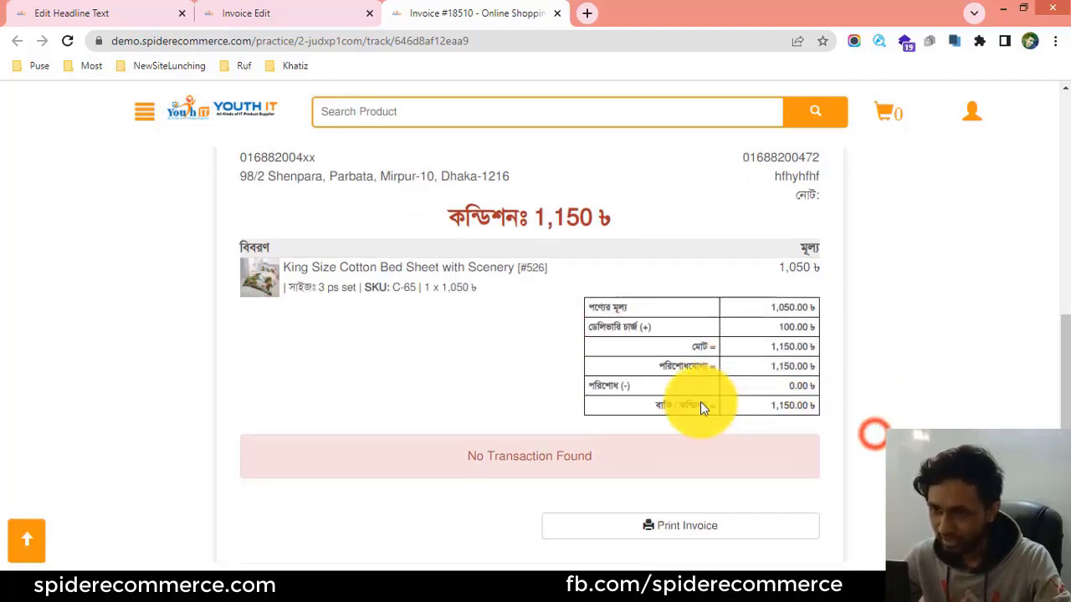
# Check the transaction section below the invoice's price breakdown table.
pyautogui.moveTo(451, 347); pyautogui.dragTo(673, 345)
pyautogui.moveTo(461, 346); pyautogui.dragTo(622, 351)
pyautogui.click(614, 351)
pyautogui.scroll(2, 598, 345)
pyautogui.scroll(-3, 725, 371)
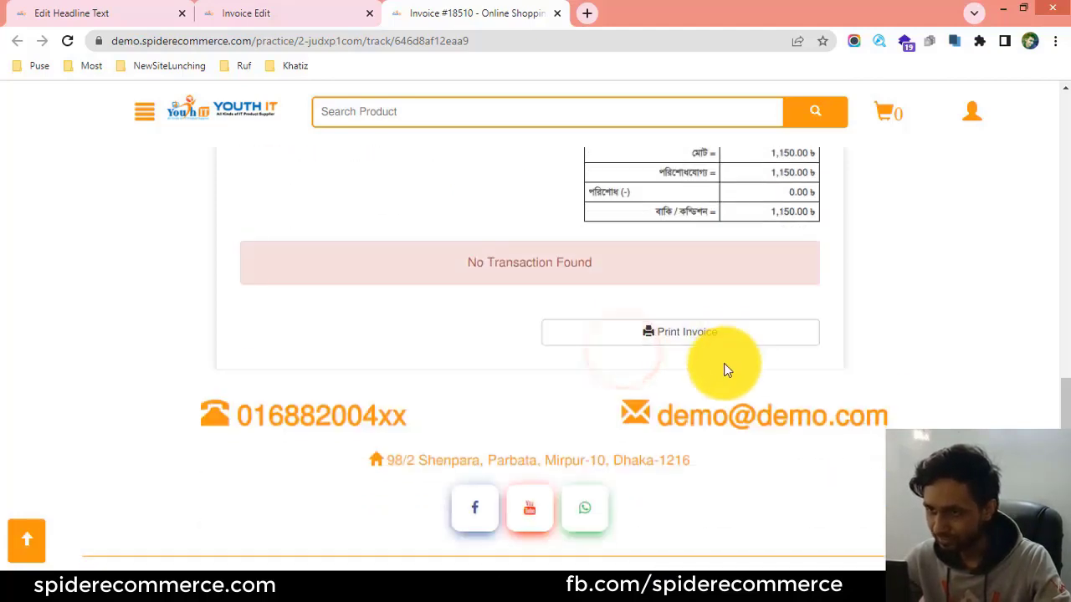
# View the invoice's print preview, cancel printing and close the printable invoice page.
pyautogui.click(675, 333)
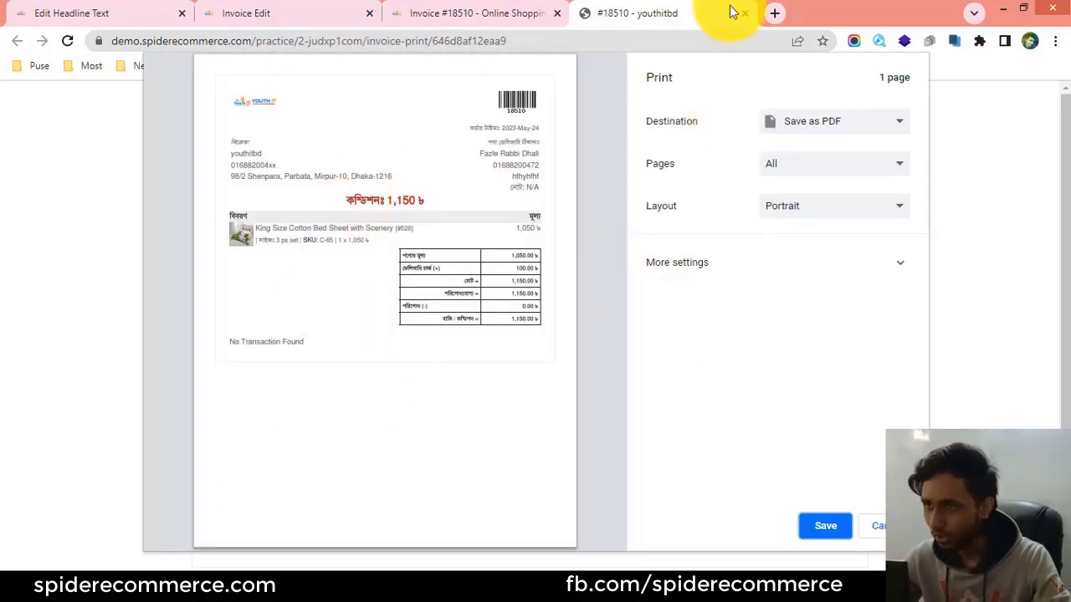
pyautogui.click(877, 526)
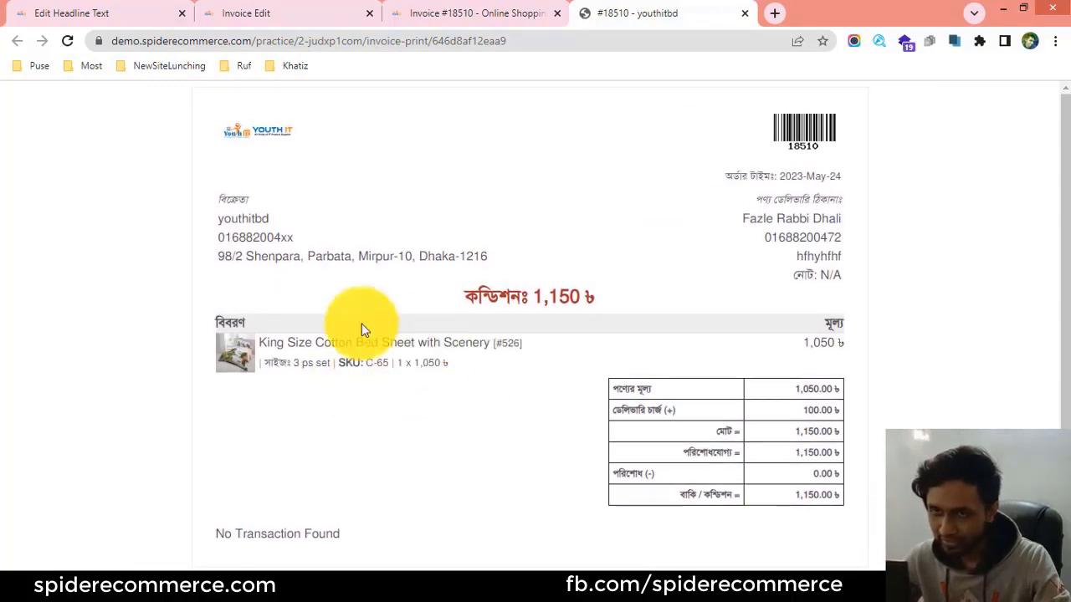
pyautogui.click(744, 12)
pyautogui.scroll(10, 330, 329)
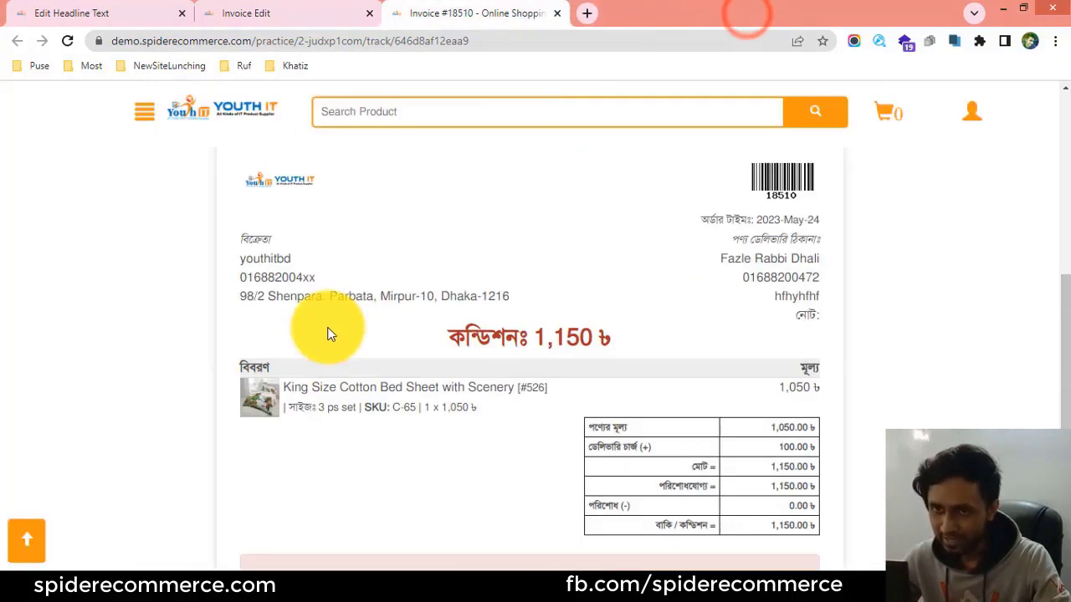
# Examine the order tracking heading and the pending status entry in the timeline.
pyautogui.scroll(1, 265, 303)
pyautogui.doubleClick(94, 241)
pyautogui.click(169, 234)
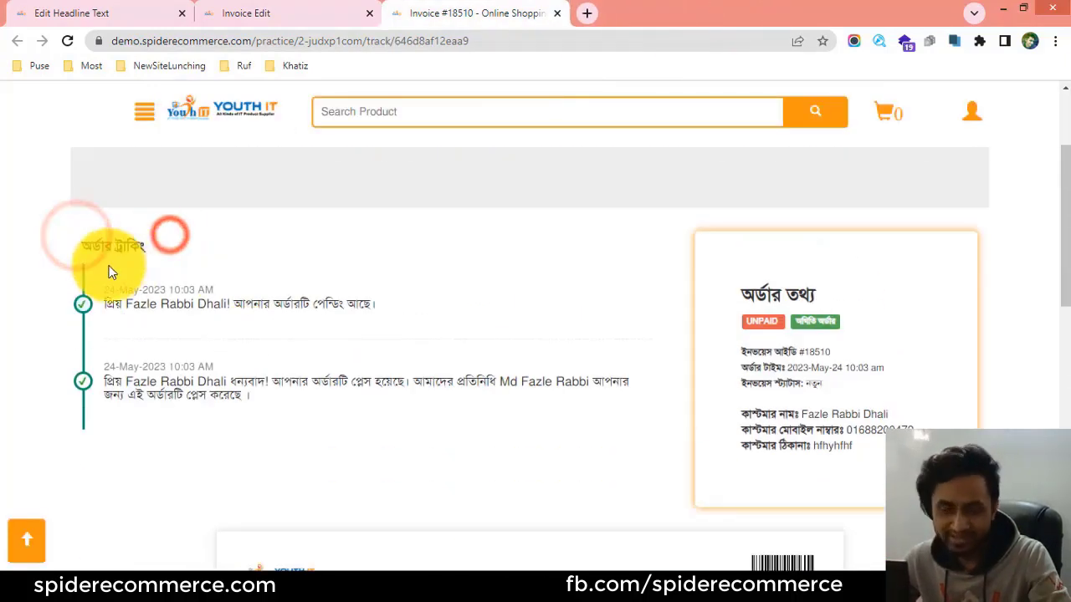
pyautogui.click(110, 299)
pyautogui.click(302, 292)
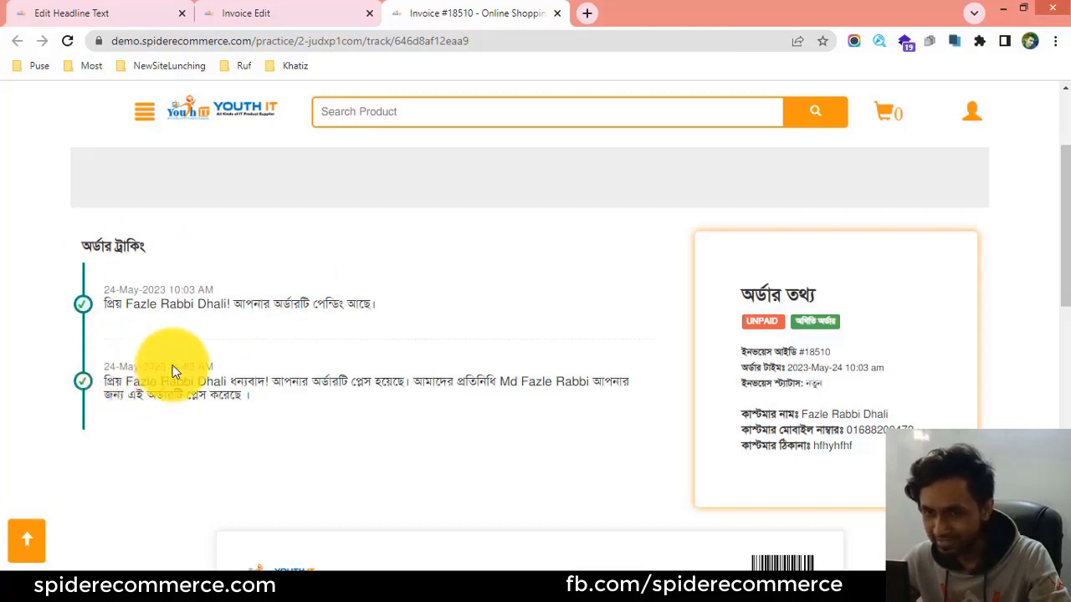
pyautogui.moveTo(381, 306); pyautogui.dragTo(131, 307)
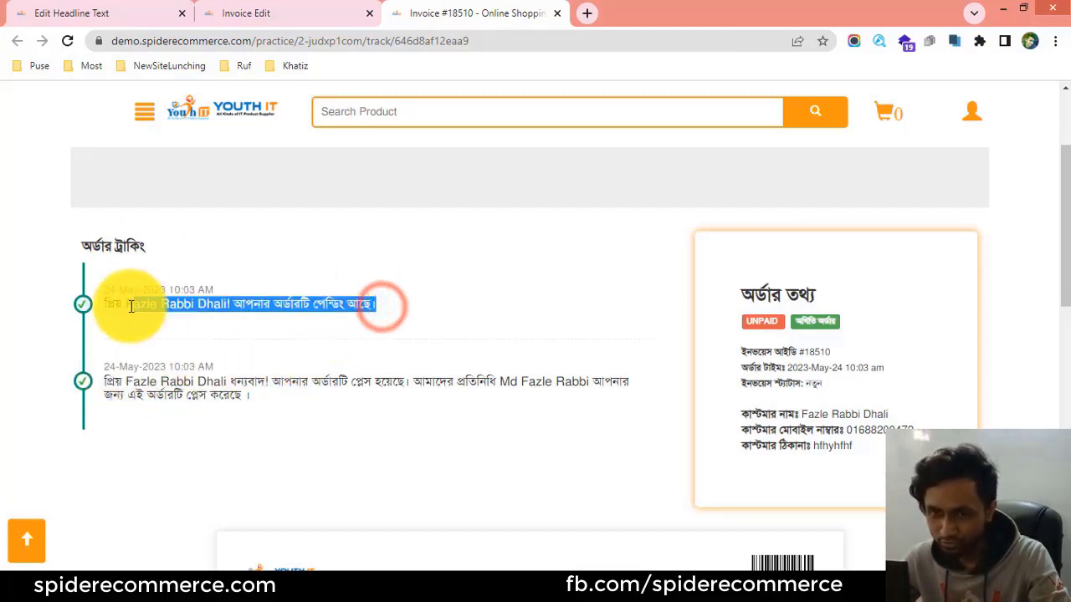
pyautogui.click(131, 306)
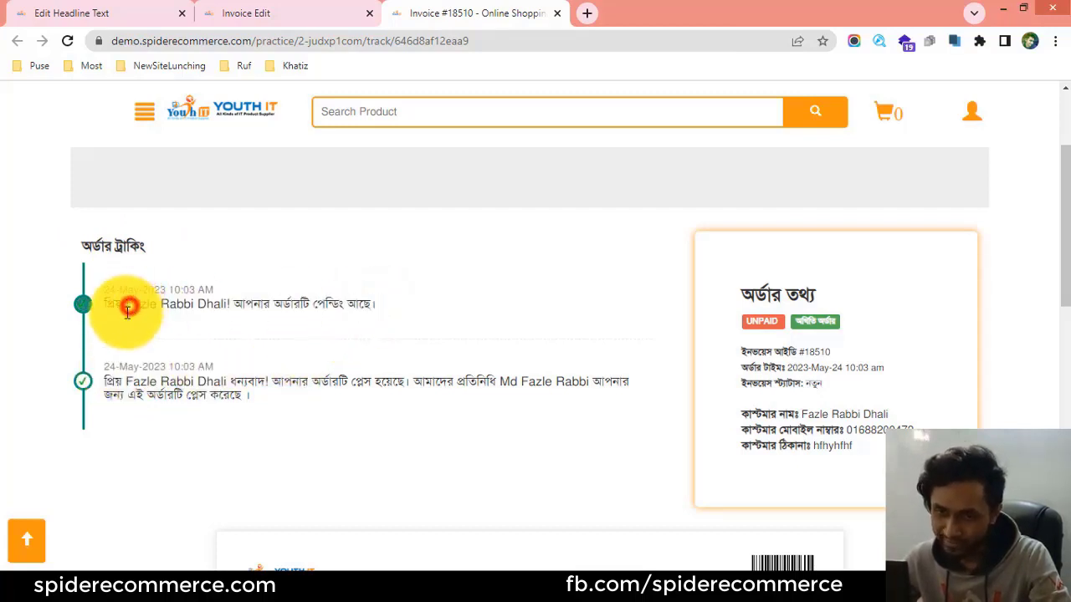
# Review the order-placed entry that mentions the representative in the tracking timeline.
pyautogui.moveTo(136, 374); pyautogui.dragTo(239, 383)
pyautogui.click(134, 372)
pyautogui.tripleClick(198, 379)
pyautogui.click(242, 406)
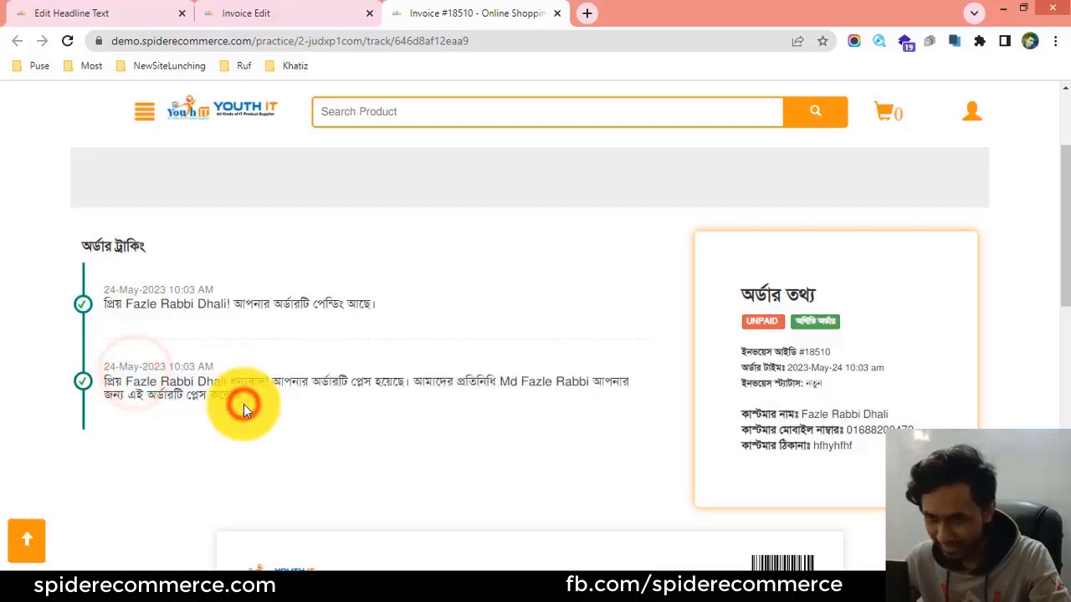
pyautogui.click(398, 300)
# Reread the pending status message while bringing the thank-you banner back into view.
pyautogui.scroll(1, 199, 364)
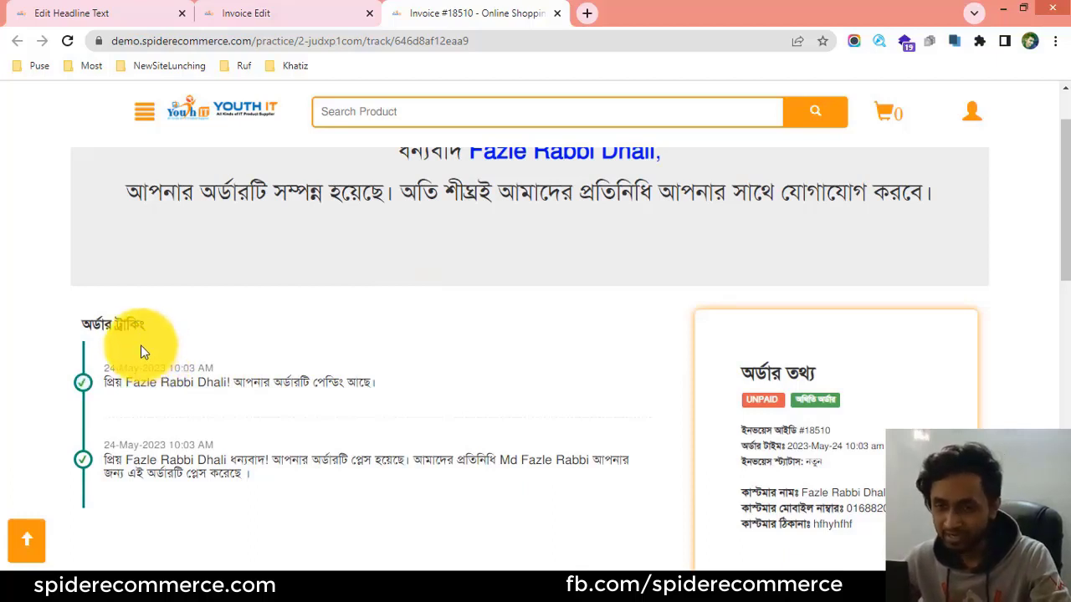
pyautogui.moveTo(114, 374); pyautogui.dragTo(433, 376)
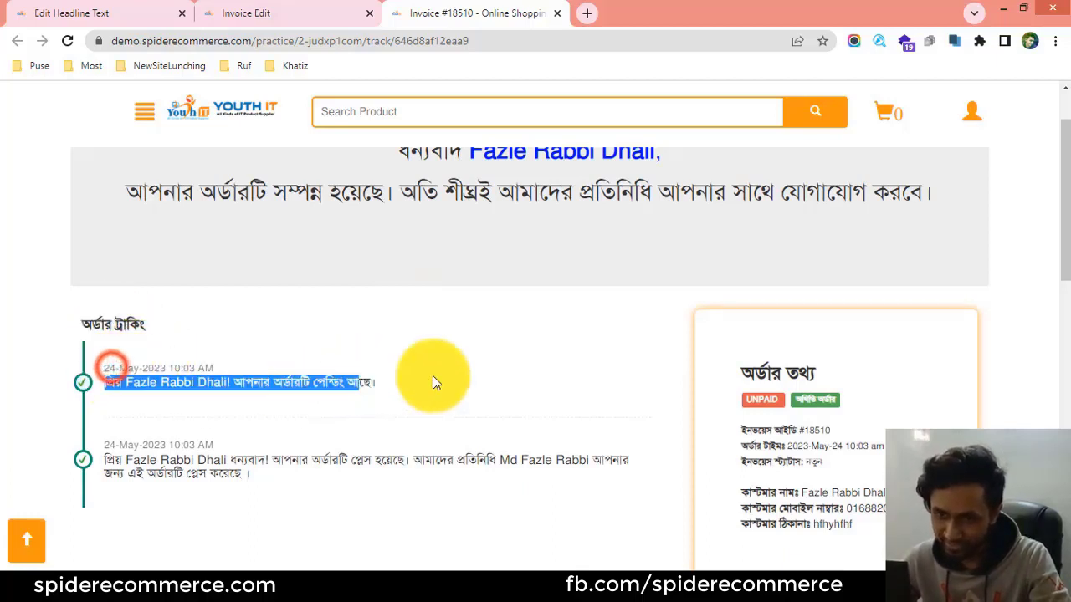
pyautogui.click(113, 368)
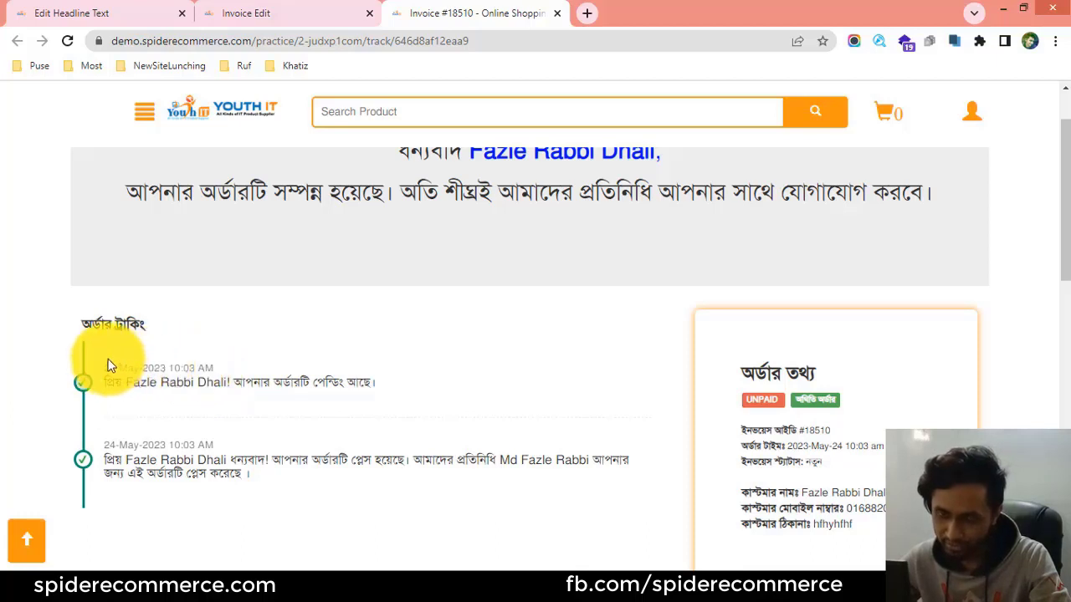
pyautogui.scroll(1, 212, 436)
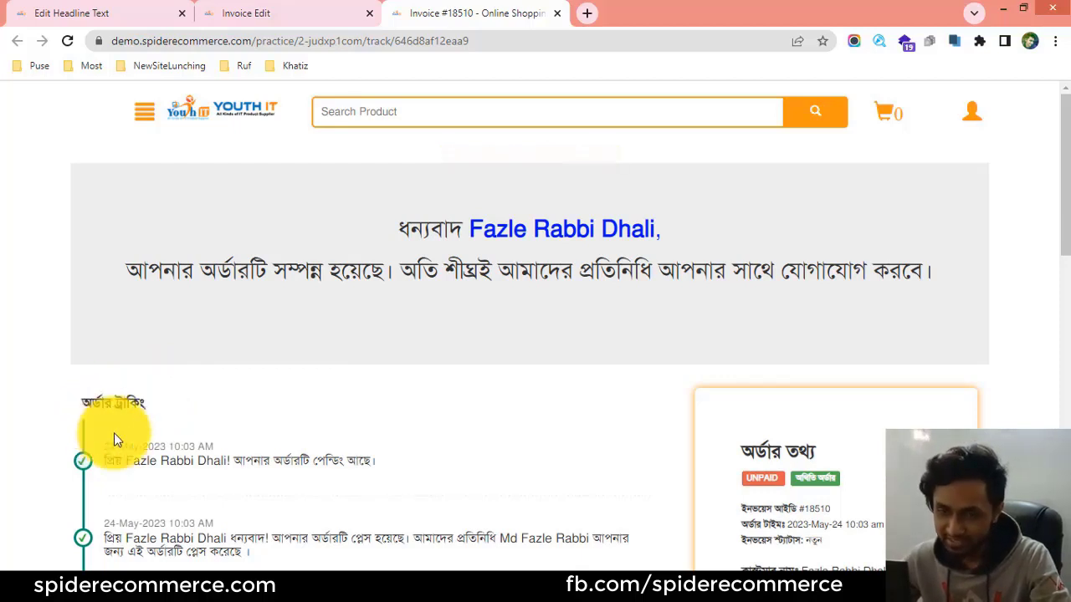
pyautogui.moveTo(105, 460); pyautogui.dragTo(408, 467)
pyautogui.click(409, 467)
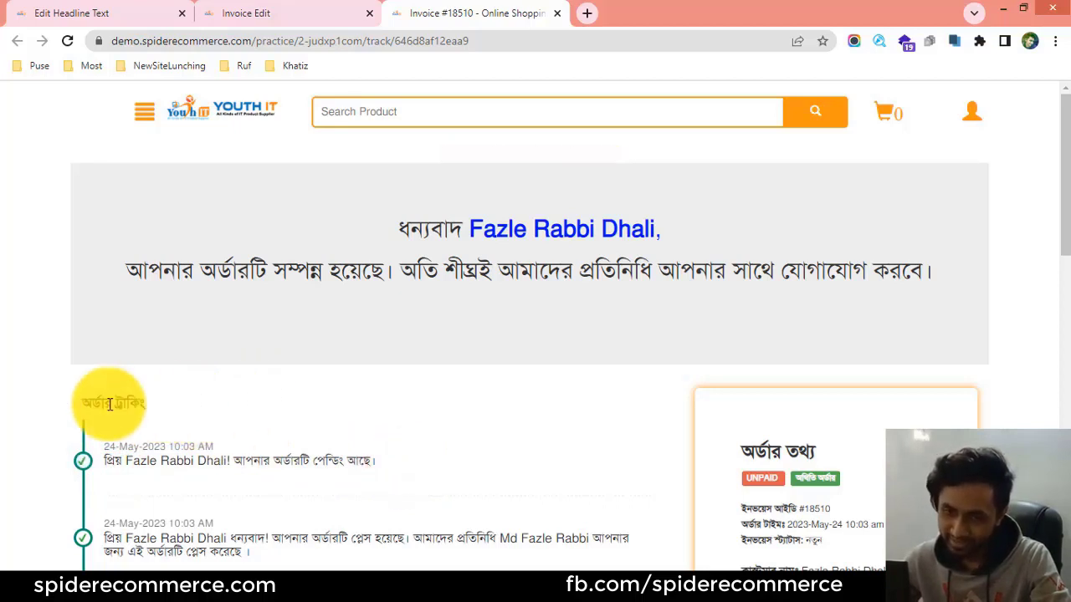
# Go over the tracking heading, the newest entry's date and its pending status message once more.
pyautogui.click(100, 396)
pyautogui.click(192, 398)
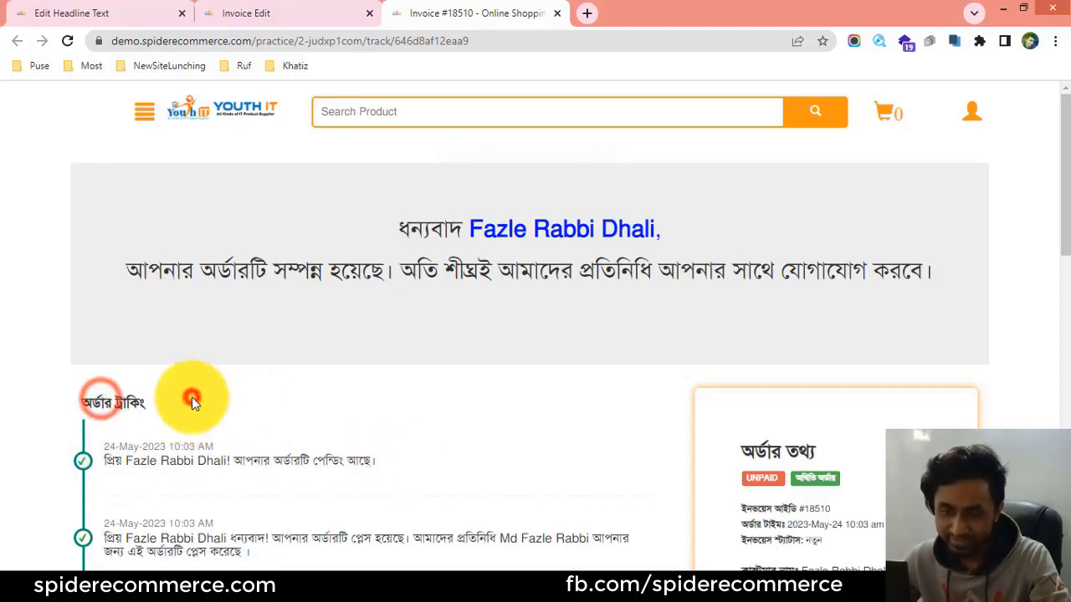
pyautogui.click(111, 449)
pyautogui.click(388, 455)
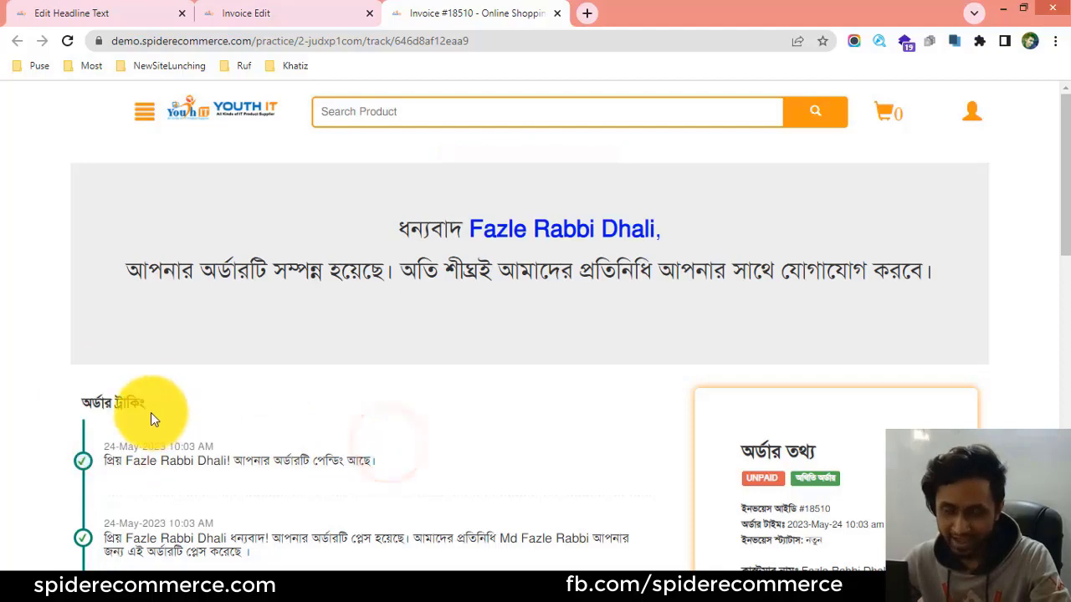
pyautogui.scroll(-3, 150, 414)
pyautogui.scroll(2, 151, 414)
pyautogui.moveTo(122, 383); pyautogui.dragTo(511, 385)
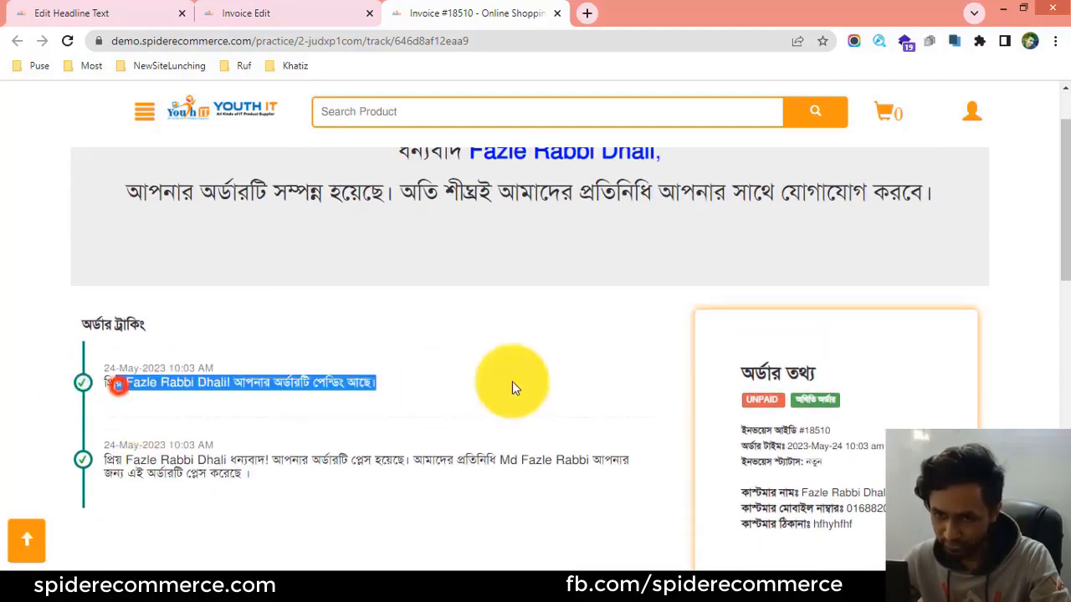
pyautogui.click(512, 382)
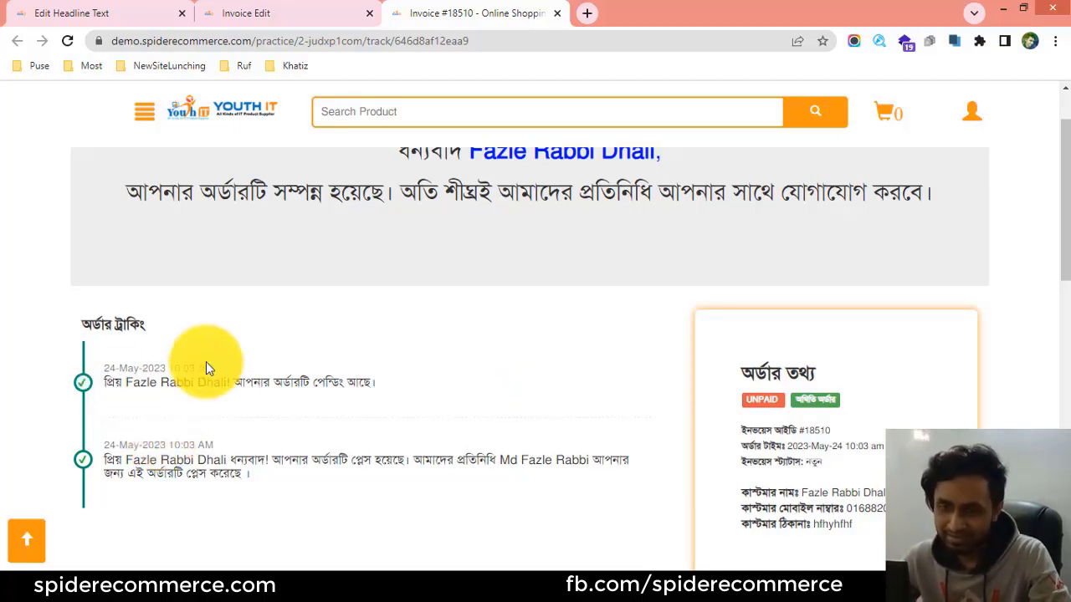
# Inspect the tracking page's full web address and glance over the page it belongs to.
pyautogui.click(542, 42)
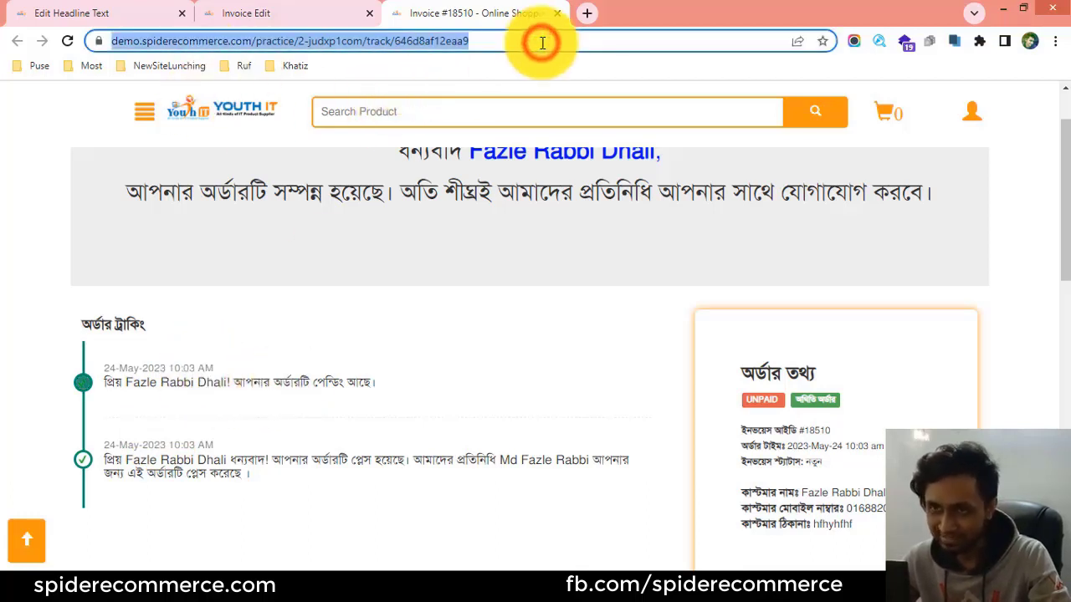
pyautogui.click(463, 42)
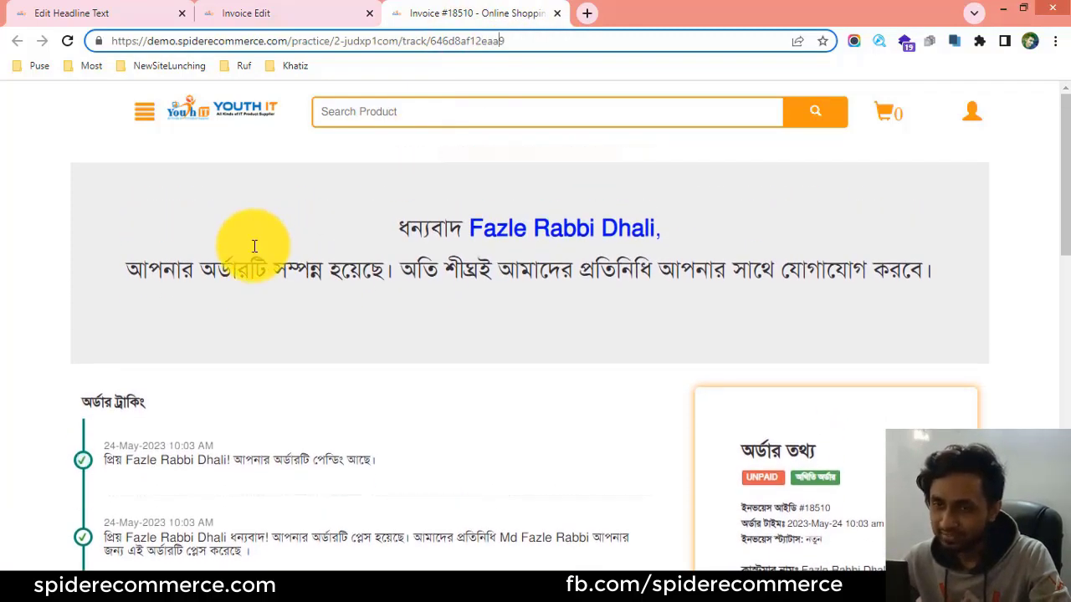
pyautogui.scroll(-3, 306, 316)
pyautogui.scroll(3, 308, 314)
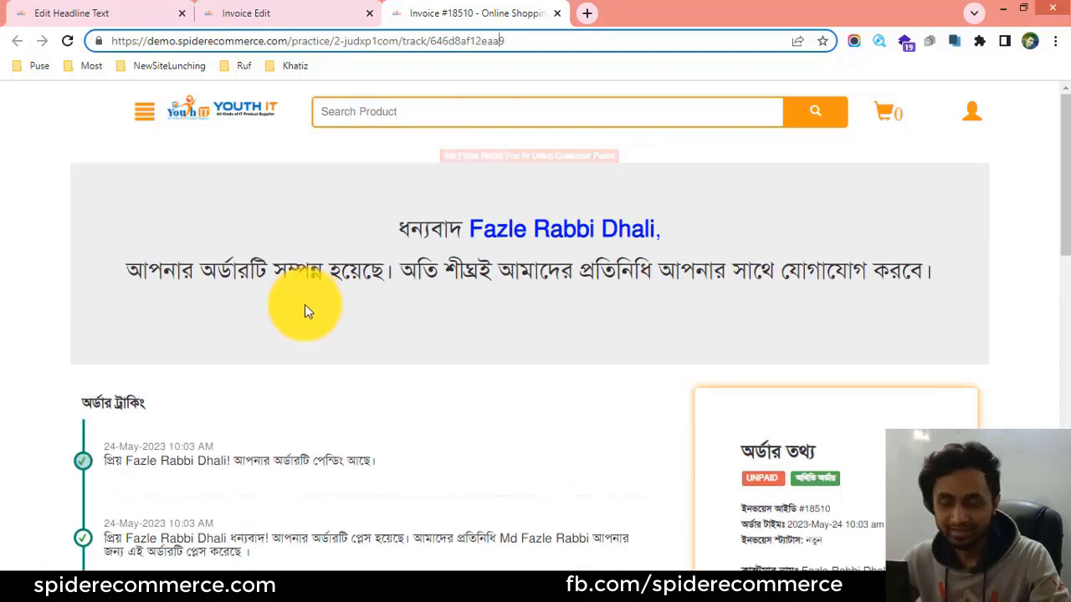
# Examine the full thank-you message in the banner and compare its place with the timeline and invoice below.
pyautogui.moveTo(491, 241); pyautogui.dragTo(240, 215)
pyautogui.click(240, 215)
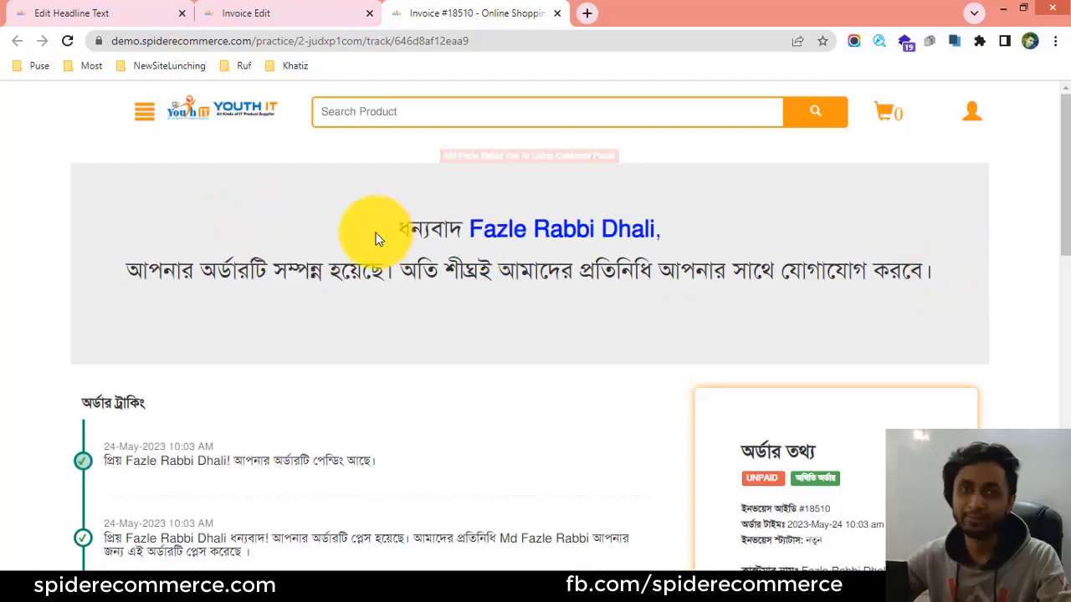
pyautogui.scroll(-5, 321, 348)
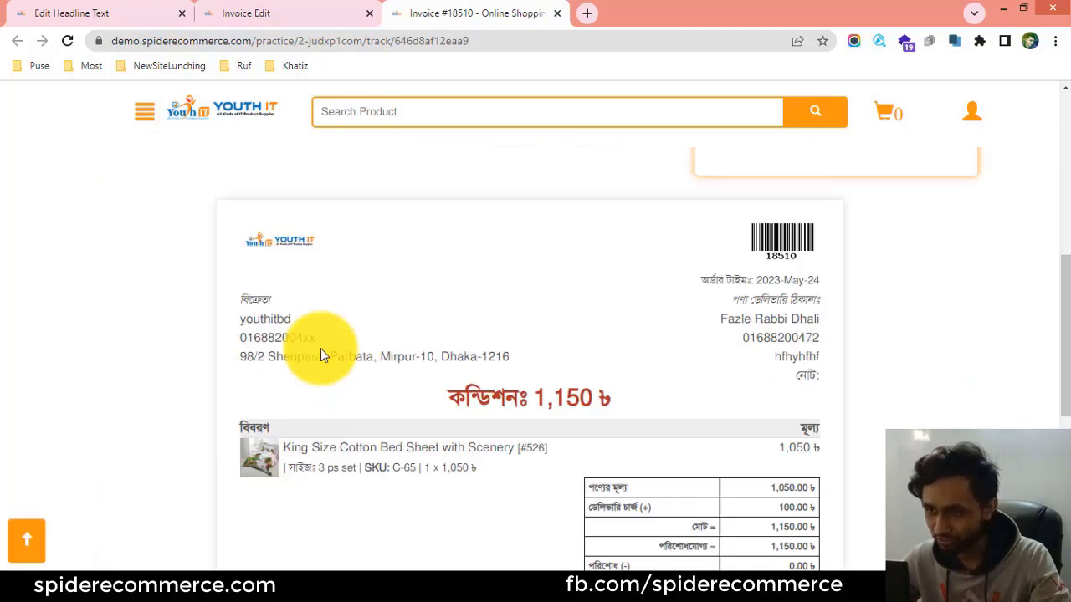
pyautogui.scroll(5, 321, 348)
pyautogui.moveTo(370, 239); pyautogui.dragTo(315, 213)
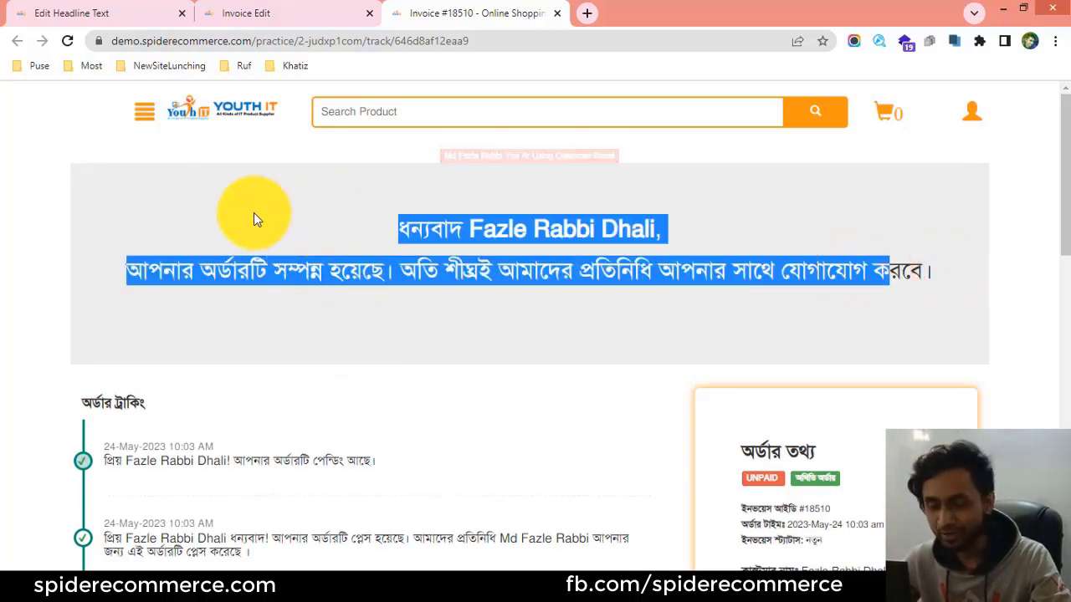
pyautogui.moveTo(349, 220); pyautogui.dragTo(926, 272)
pyautogui.click(934, 272)
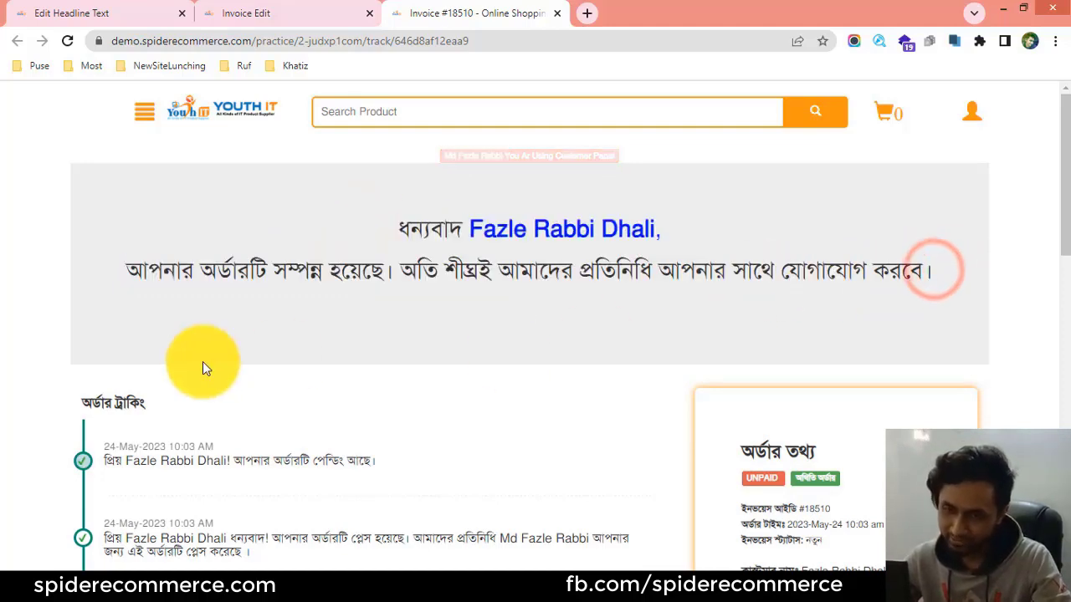
pyautogui.scroll(-1, 202, 362)
pyautogui.scroll(1, 335, 301)
pyautogui.moveTo(370, 235); pyautogui.dragTo(906, 258)
pyautogui.click(941, 261)
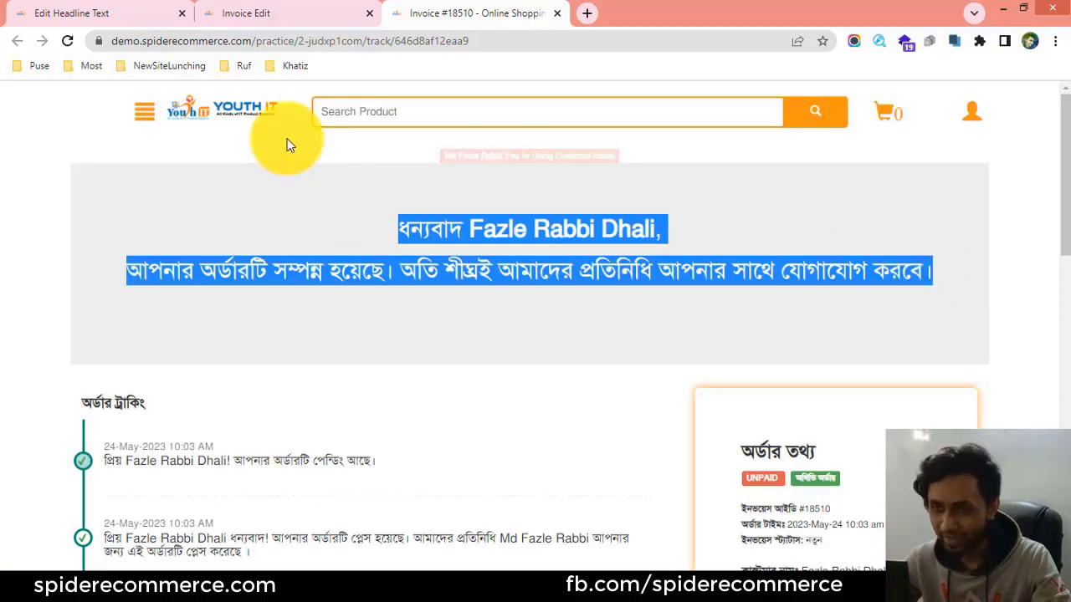
# Copy the tracking page's web address and open it in a new browser tab.
pyautogui.rightClick(502, 38)
pyautogui.click(540, 99)
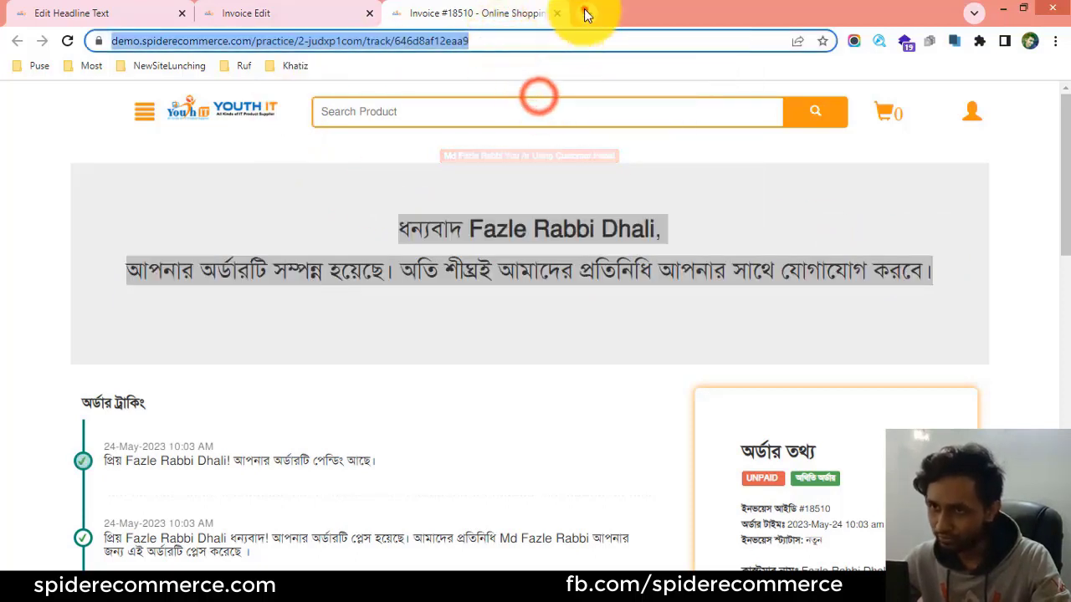
pyautogui.click(586, 12)
pyautogui.rightClick(412, 42)
pyautogui.click(472, 155)
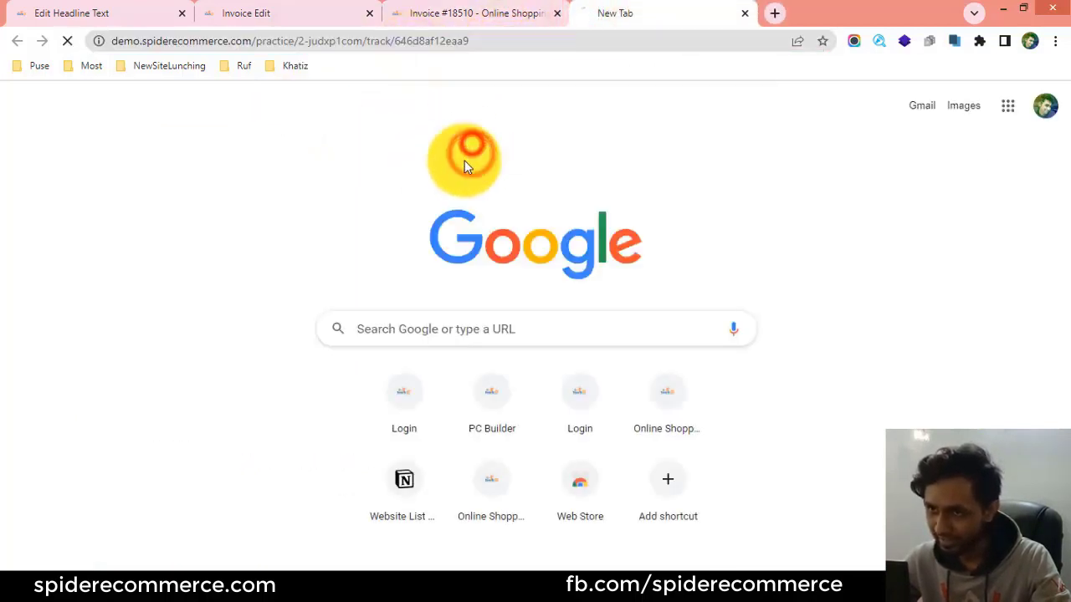
# Check the reopened tracking page from its timeline down to the footer for the thank-you banner.
pyautogui.moveTo(90, 179); pyautogui.dragTo(426, 280)
pyautogui.scroll(-5, 310, 203)
pyautogui.scroll(5, 452, 276)
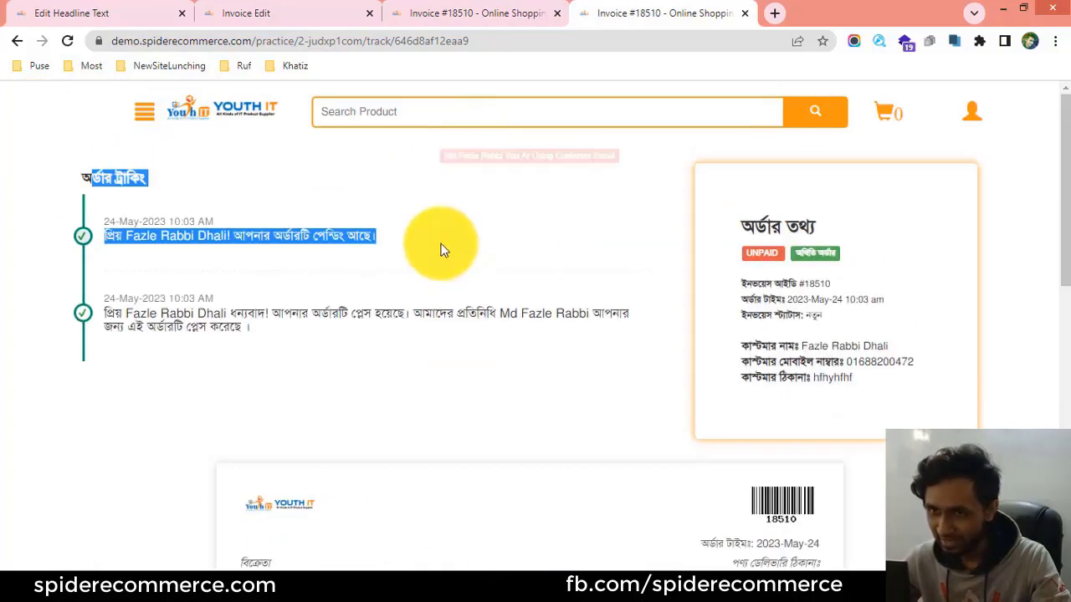
pyautogui.click(89, 194)
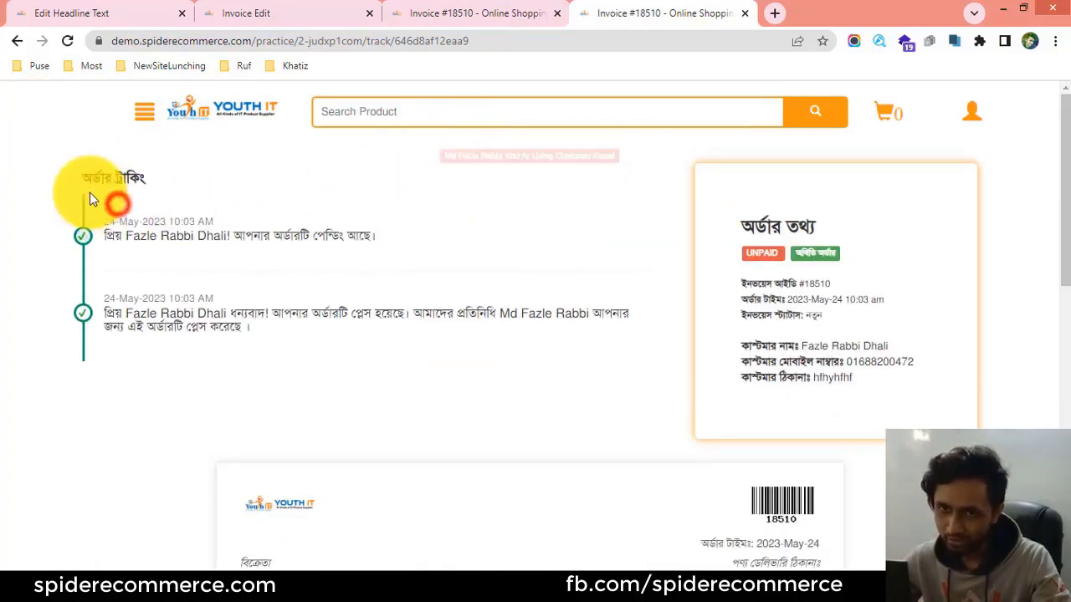
pyautogui.scroll(-5, 592, 353)
pyautogui.scroll(-3, 527, 335)
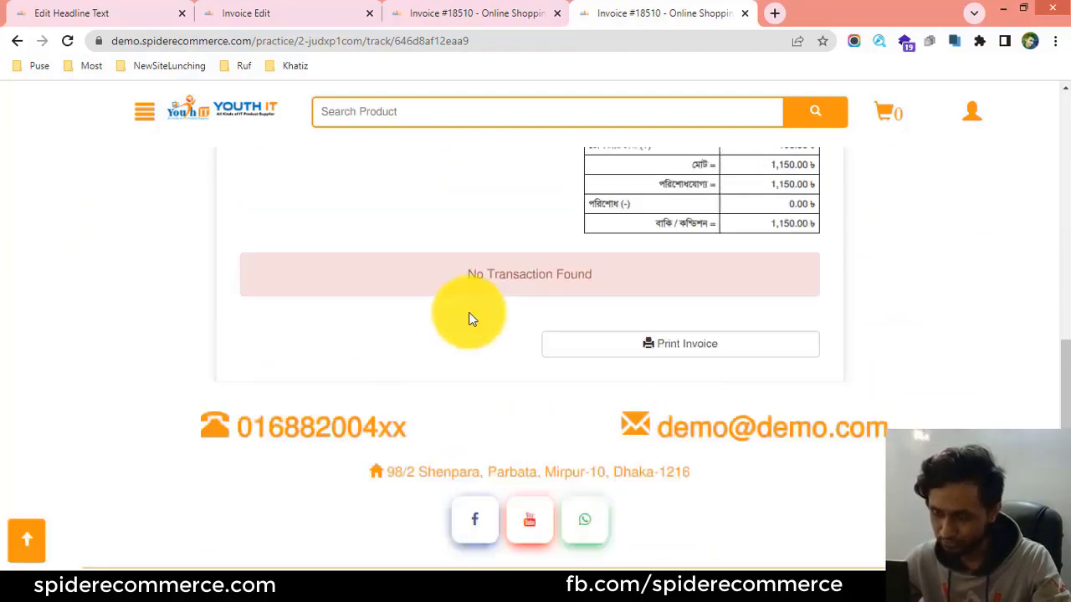
pyautogui.scroll(8, 458, 277)
pyautogui.scroll(-8, 416, 322)
pyautogui.scroll(8, 449, 369)
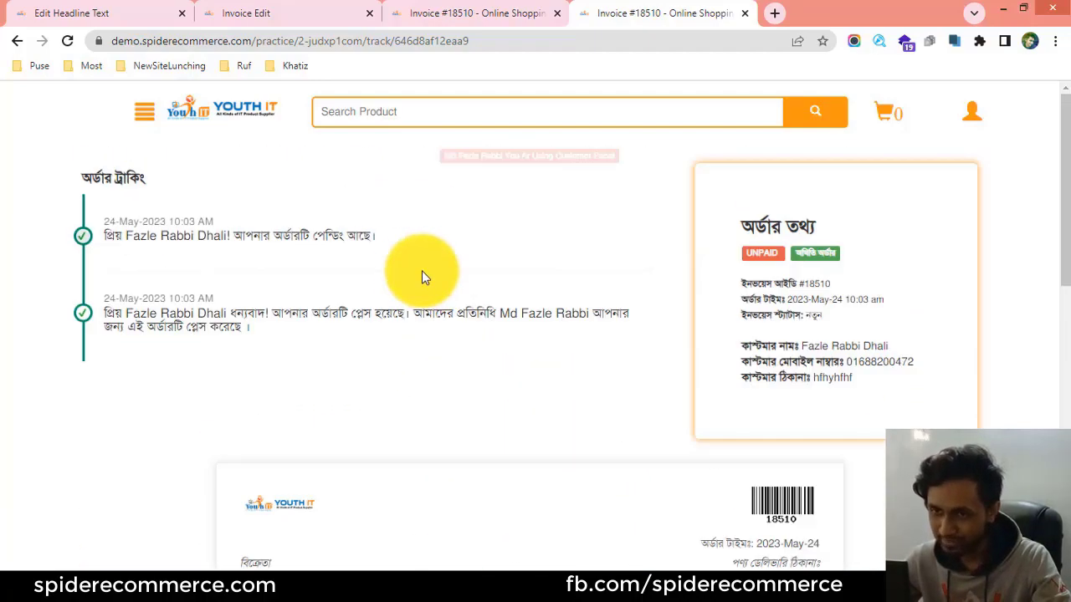
# Return to the original tracking page and compare its thank-you banner and invoice with the reopened copy.
pyautogui.hotkey('ctrl', 'shift', 'Tab')
pyautogui.click(458, 238)
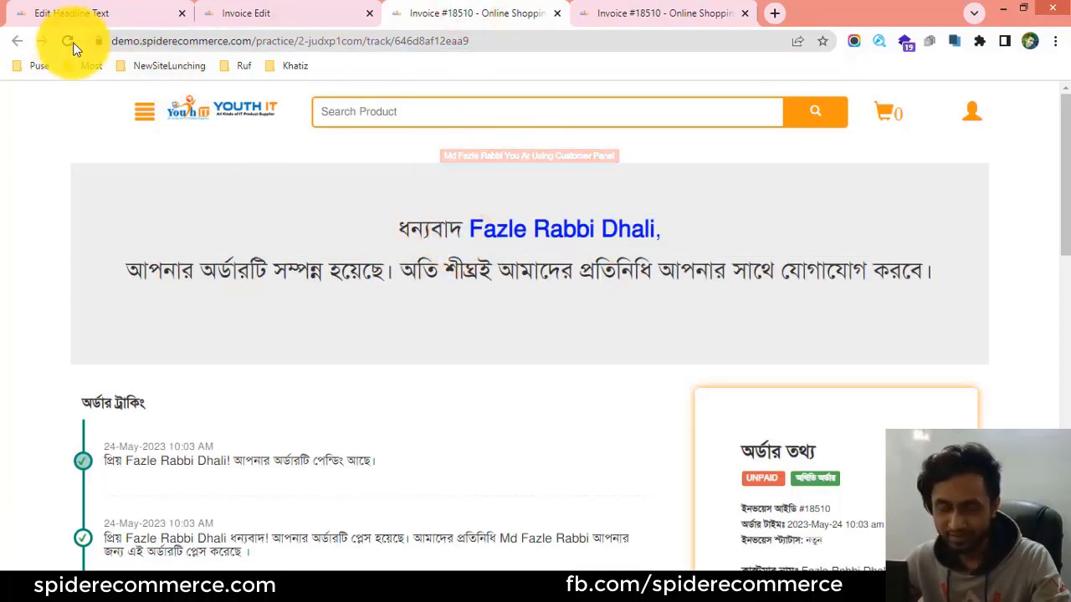
pyautogui.moveTo(373, 226); pyautogui.dragTo(361, 246)
pyautogui.click(363, 231)
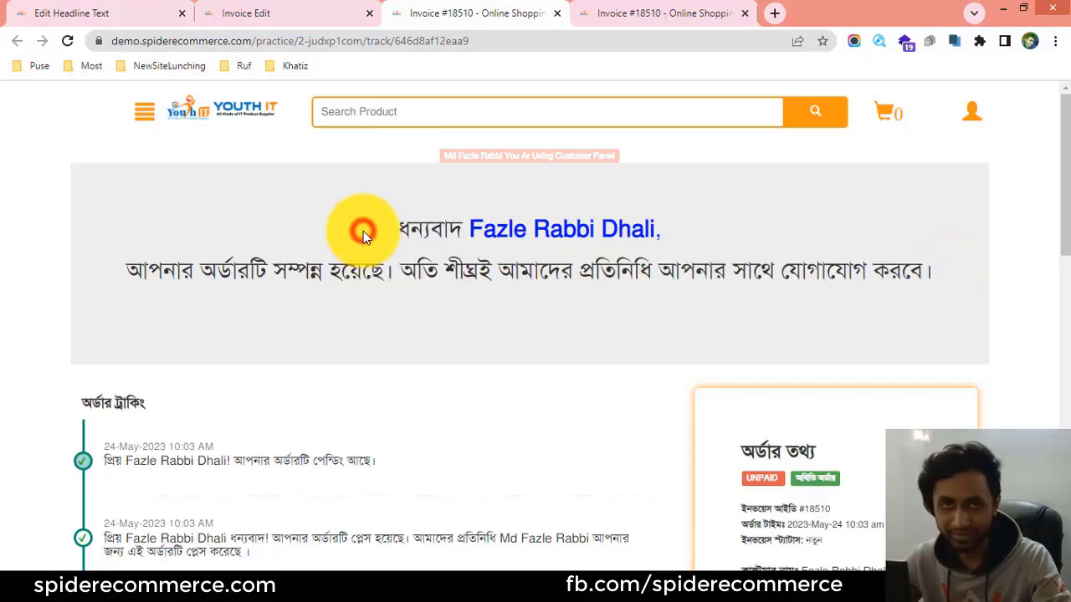
pyautogui.scroll(-10, 412, 298)
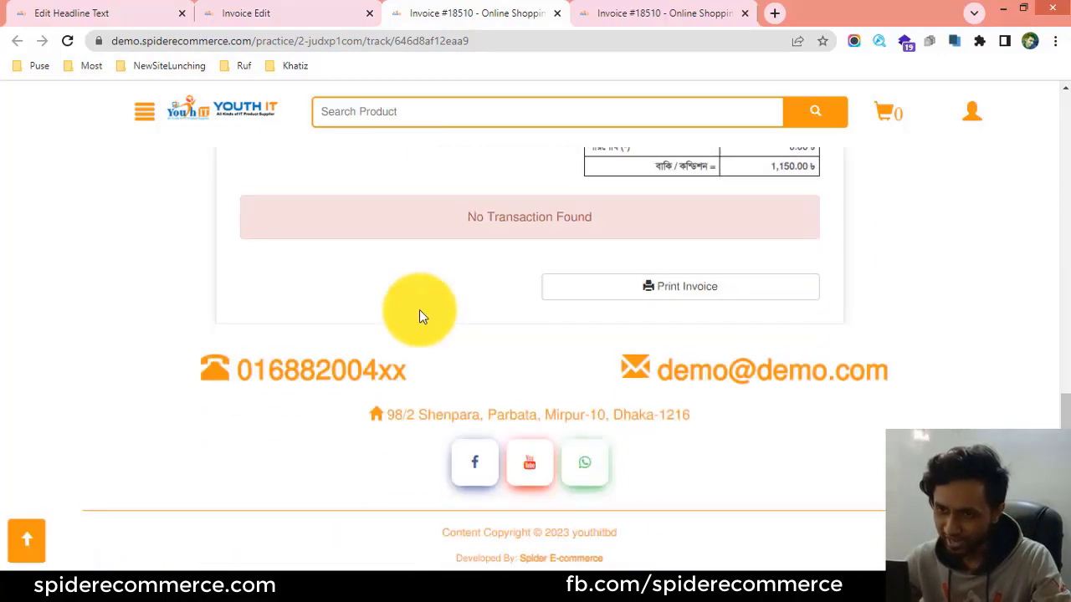
# Check the original tracking page from its footer back up to the thank-you banner and examine the banner's message.
pyautogui.scroll(10, 419, 310)
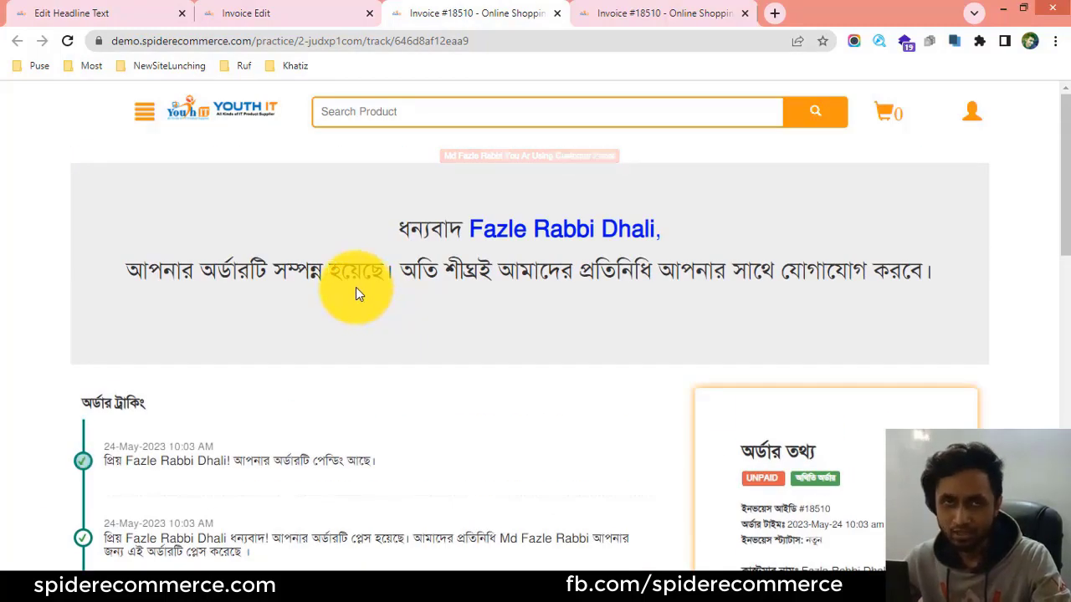
pyautogui.scroll(-10, 547, 311)
pyautogui.scroll(10, 626, 337)
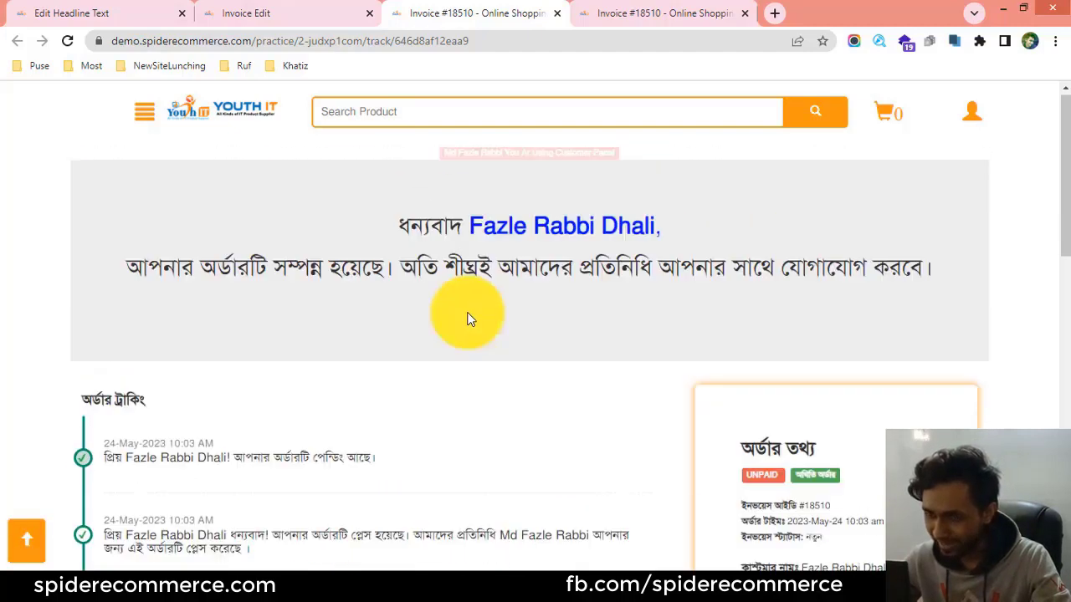
pyautogui.moveTo(361, 215); pyautogui.dragTo(933, 280)
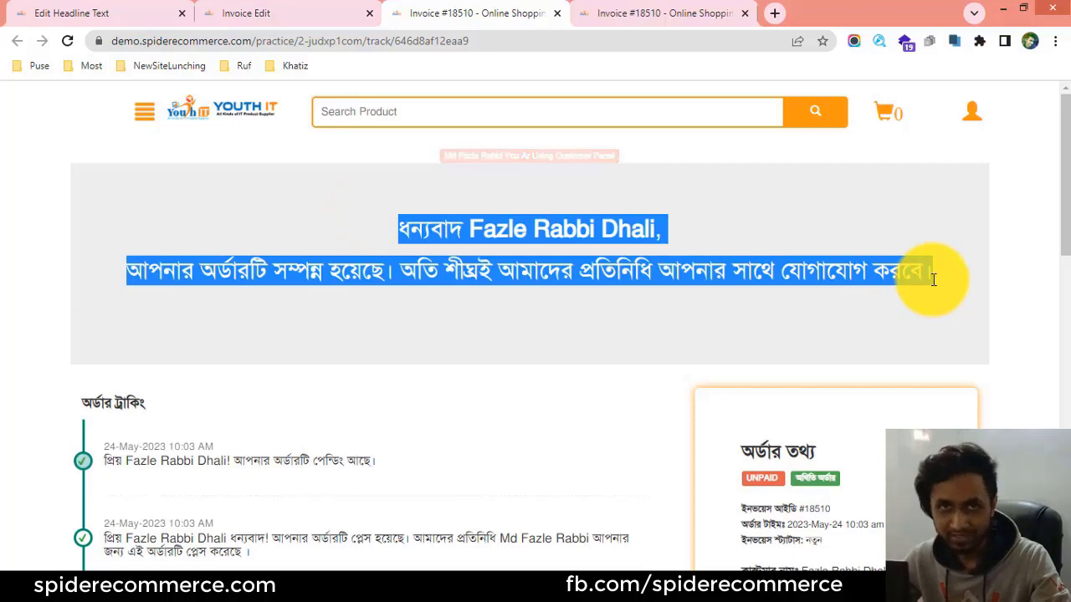
pyautogui.click(396, 220)
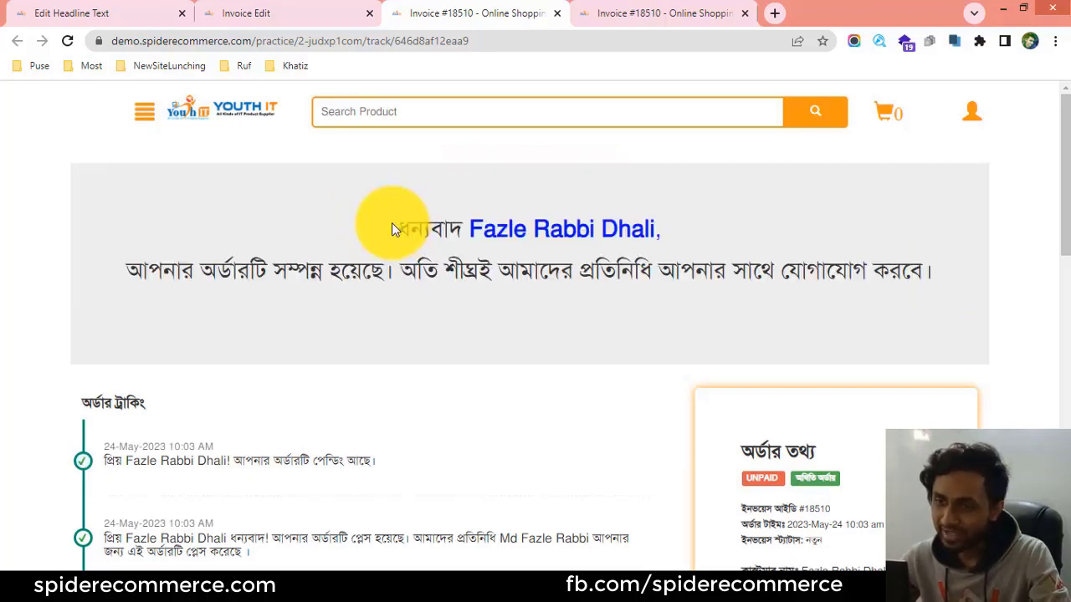
pyautogui.moveTo(395, 224); pyautogui.dragTo(351, 220)
pyautogui.click(352, 220)
# Read the banner's greeting with the customer's name and the sentence about the completed order and upcoming contact.
pyautogui.moveTo(471, 233); pyautogui.dragTo(952, 262)
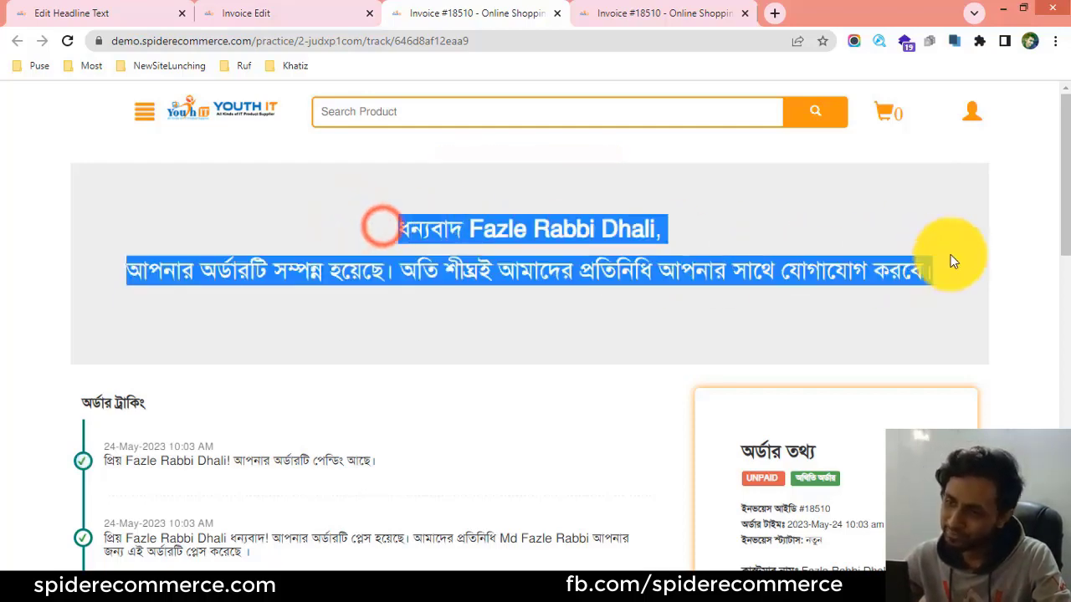
pyautogui.moveTo(371, 233); pyautogui.dragTo(684, 235)
pyautogui.click(684, 235)
pyautogui.moveTo(430, 230); pyautogui.dragTo(643, 230)
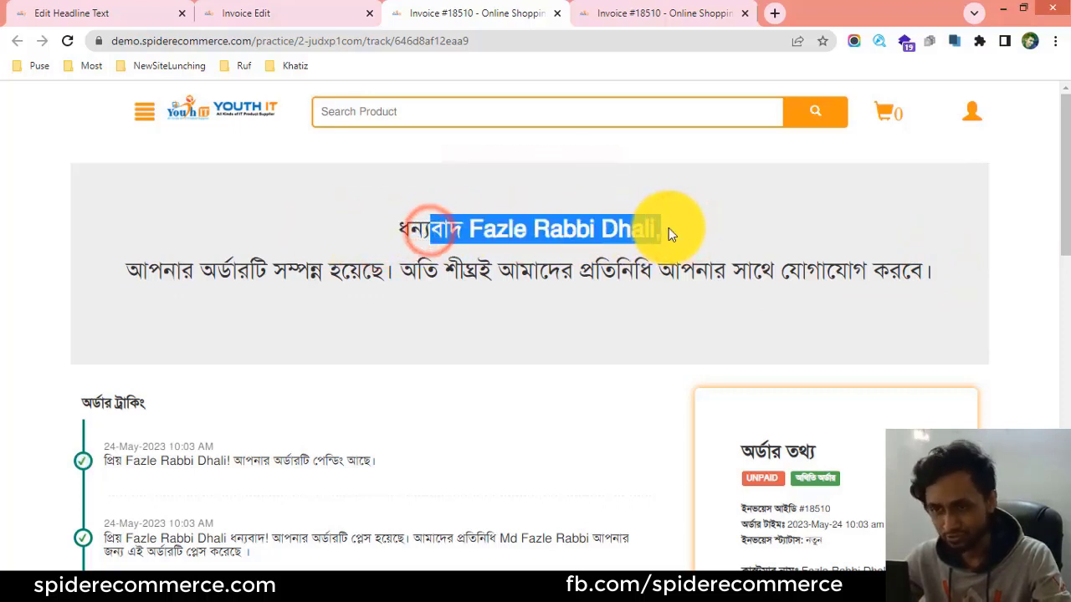
pyautogui.moveTo(127, 272); pyautogui.dragTo(372, 265)
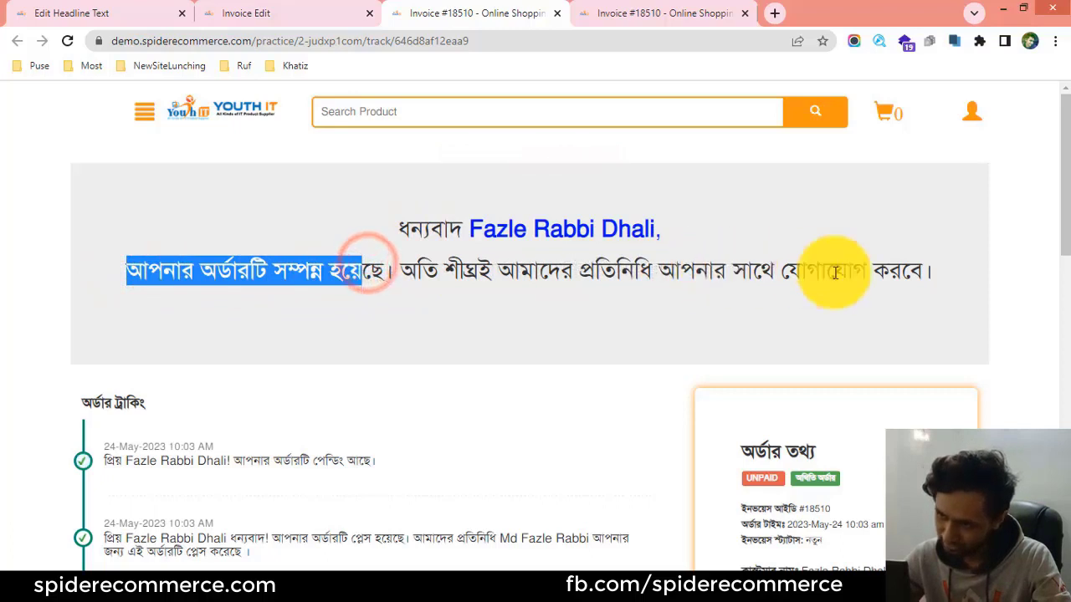
pyautogui.moveTo(945, 276); pyautogui.dragTo(122, 268)
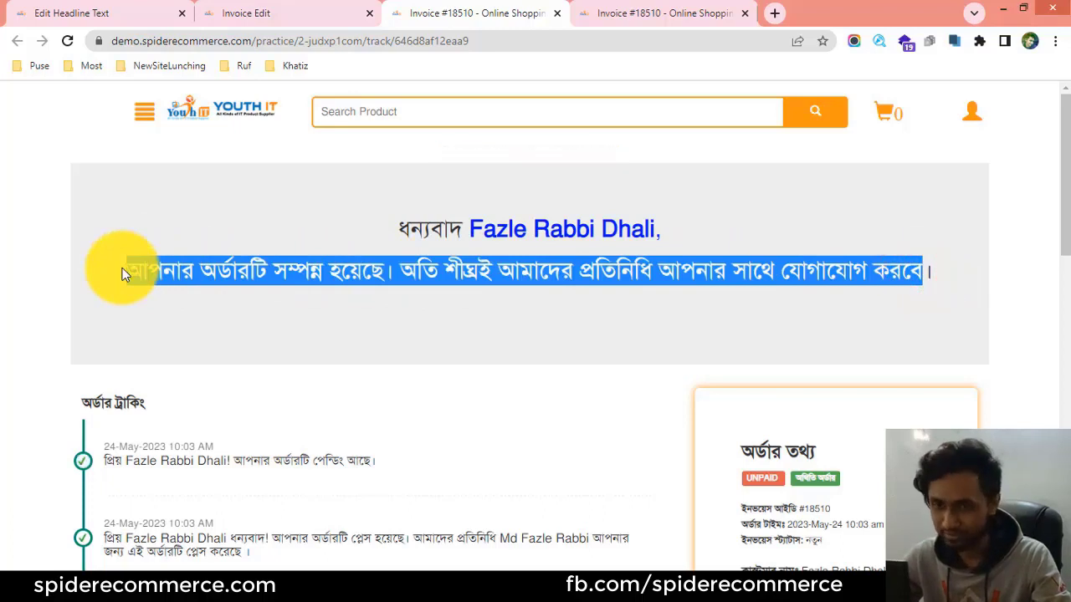
pyautogui.click(311, 268)
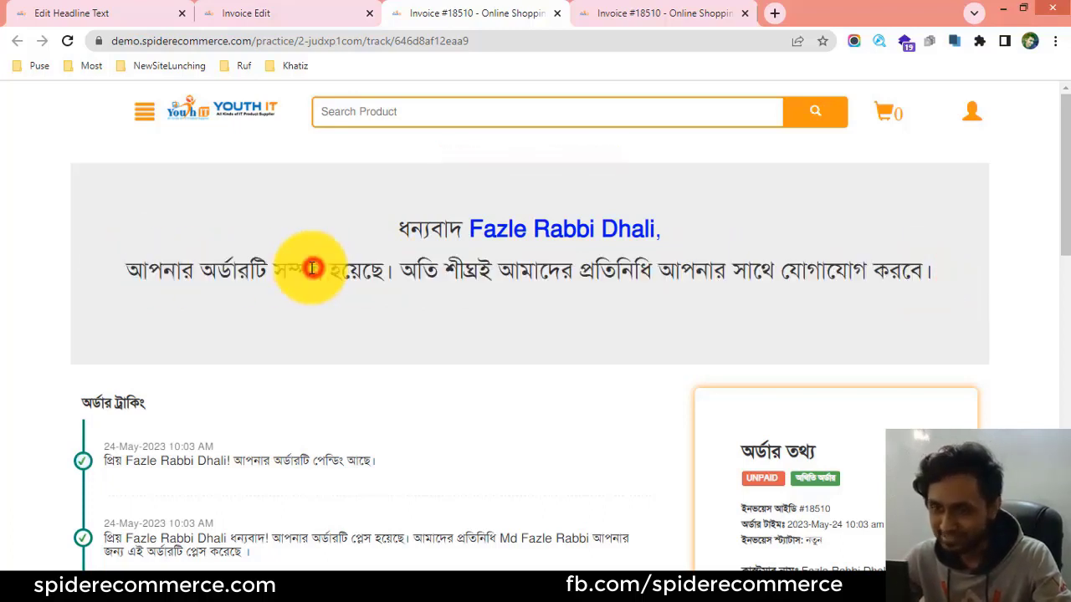
pyautogui.moveTo(296, 259); pyautogui.dragTo(442, 267)
# Return to the site customizer and open the Thank You Message editor for the Order Tracking Page.
pyautogui.click(241, 13)
pyautogui.click(57, 11)
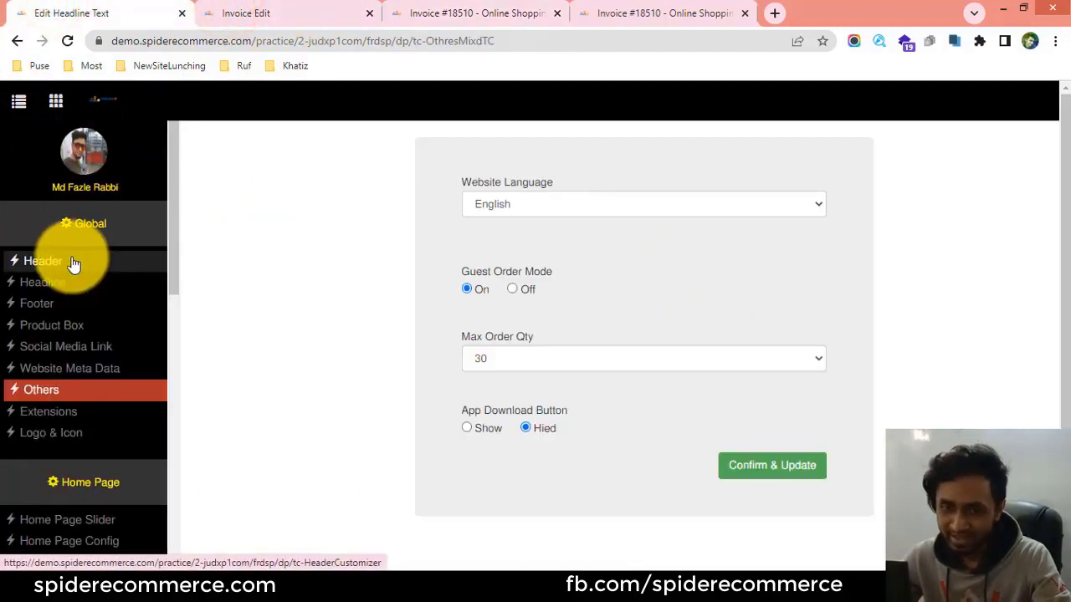
pyautogui.scroll(-6, 73, 264)
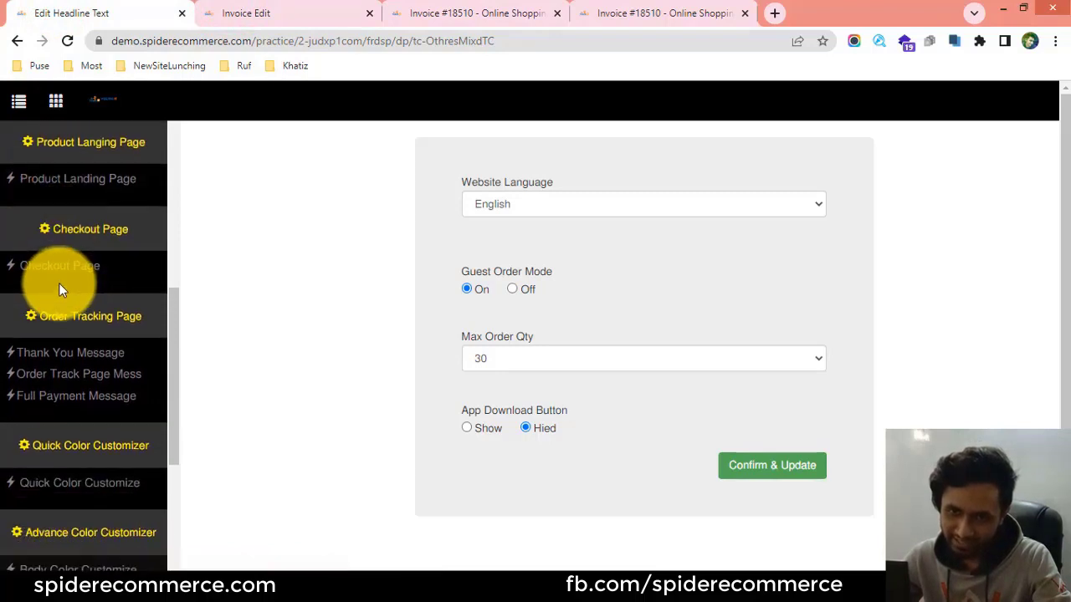
pyautogui.scroll(-1, 51, 326)
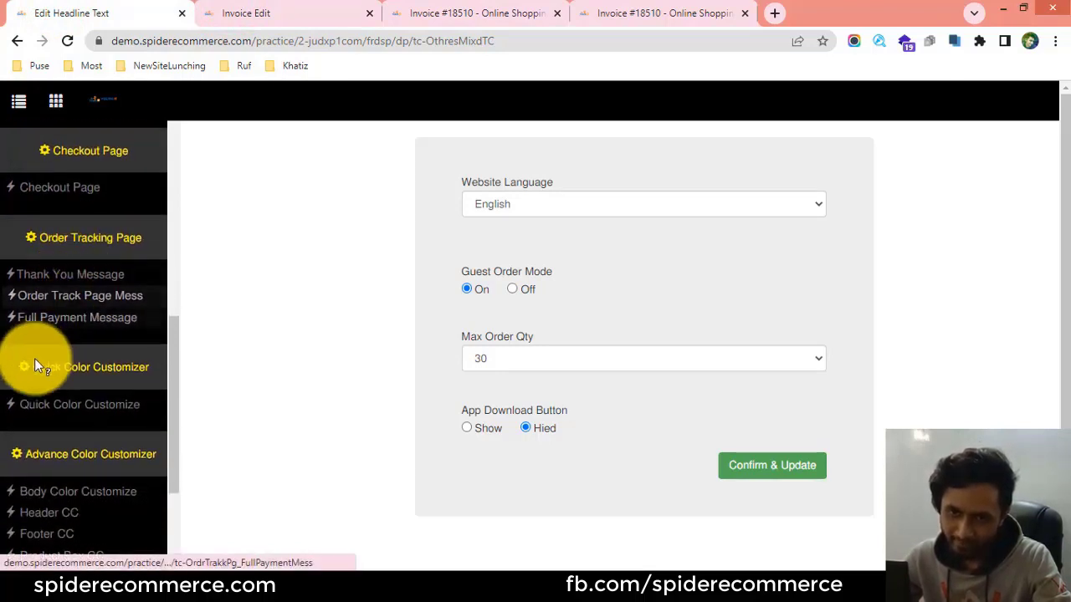
pyautogui.scroll(1, 75, 318)
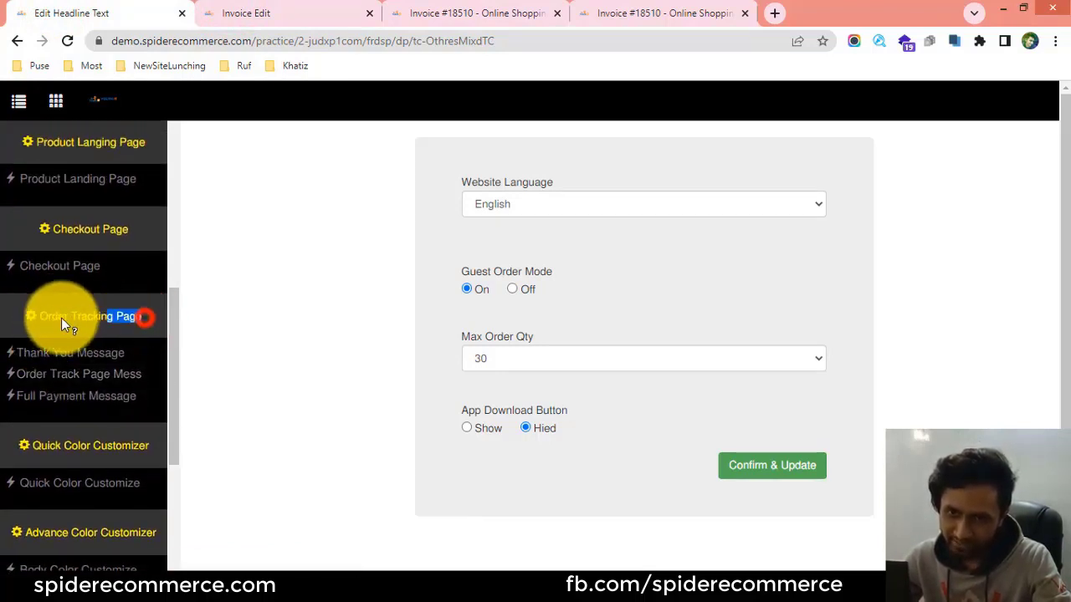
pyautogui.moveTo(61, 318); pyautogui.dragTo(32, 316)
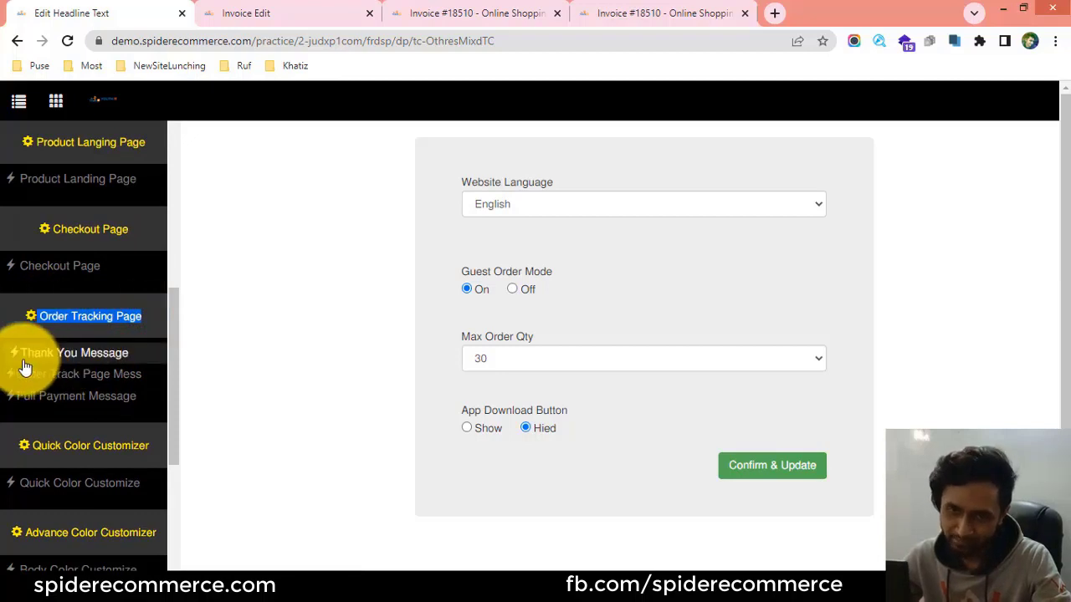
pyautogui.click(61, 362)
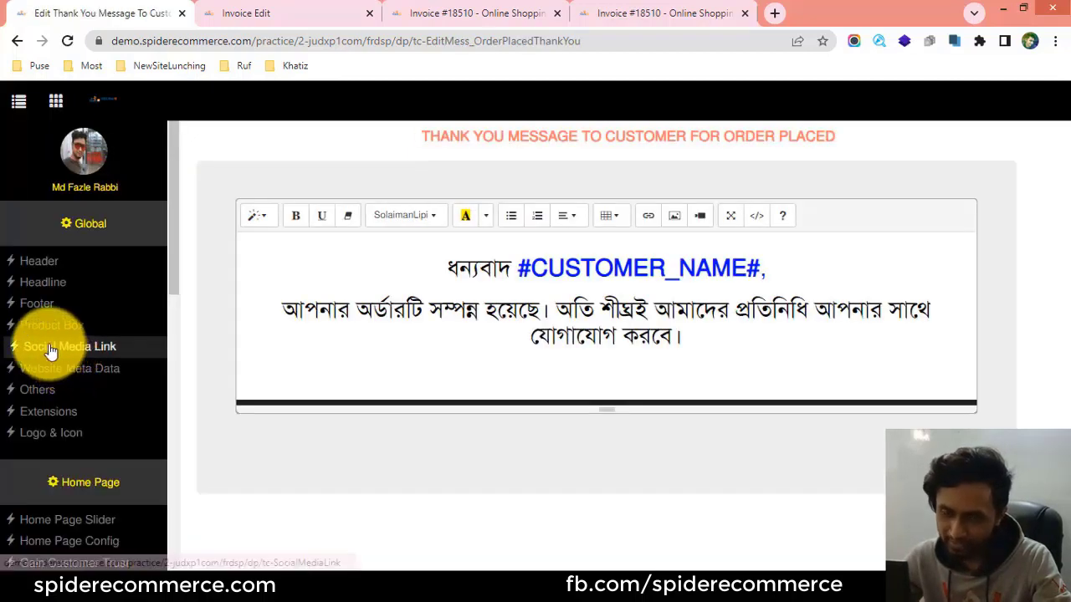
# Examine the editor's heading and the greeting and order-completed lines of the thank-you message template.
pyautogui.moveTo(419, 138); pyautogui.dragTo(881, 129)
pyautogui.click(881, 129)
pyautogui.moveTo(446, 267); pyautogui.dragTo(792, 255)
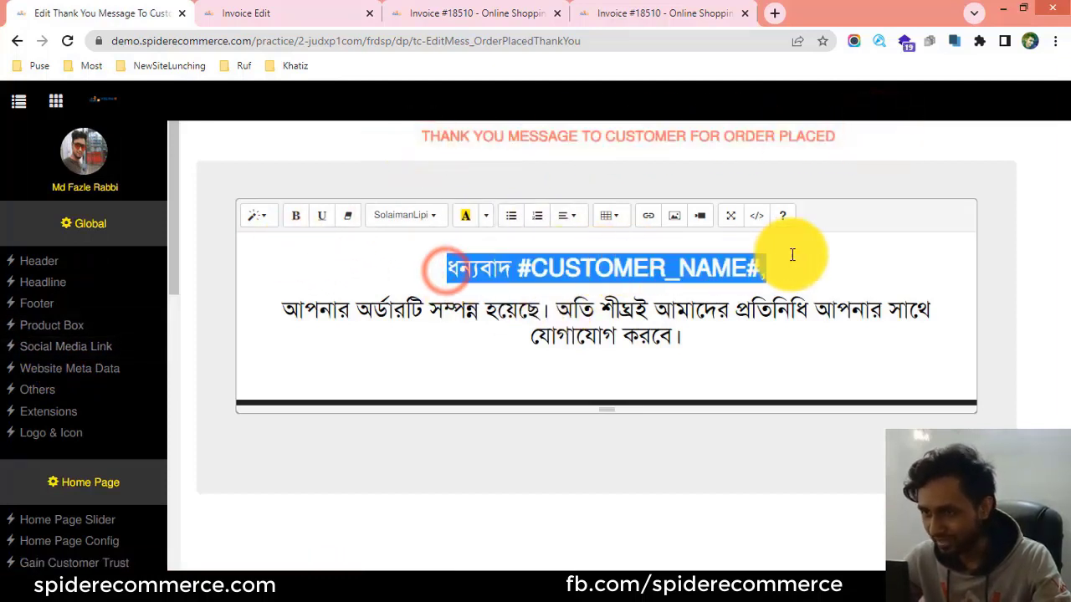
pyautogui.moveTo(283, 310)
pyautogui.mouseDown()
pyautogui.moveTo(837, 306)
pyautogui.moveTo(756, 346)
pyautogui.moveTo(437, 306)
pyautogui.moveTo(289, 303)
pyautogui.mouseUp()
pyautogui.click(289, 303)
# Compare the template's message text in the editor with the thank-you banner on the tracking page.
pyautogui.click(281, 11)
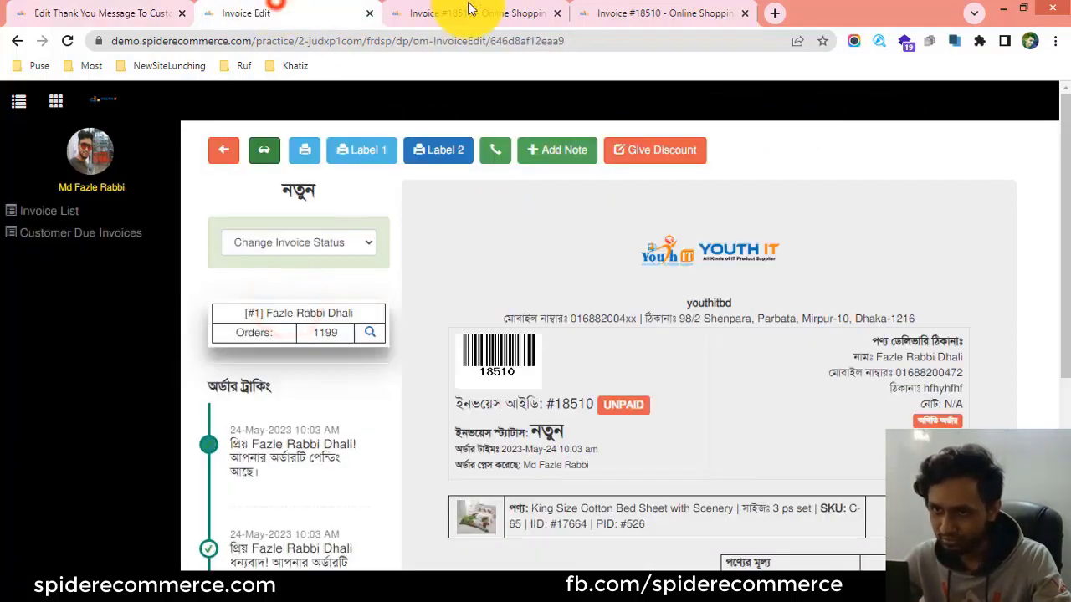
pyautogui.click(464, 8)
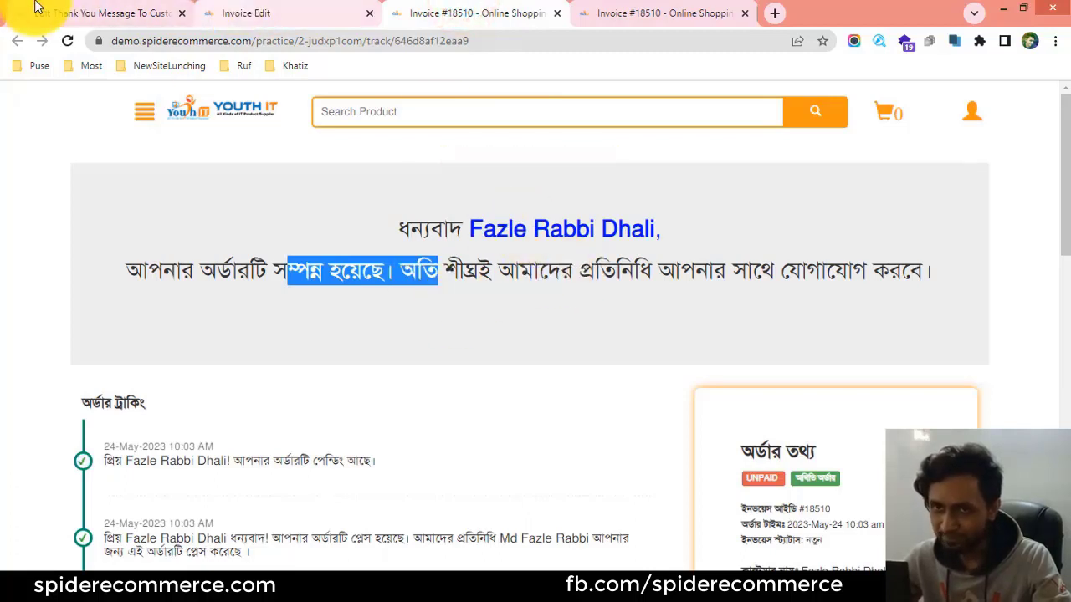
pyautogui.click(34, 12)
pyautogui.moveTo(767, 341); pyautogui.dragTo(538, 292)
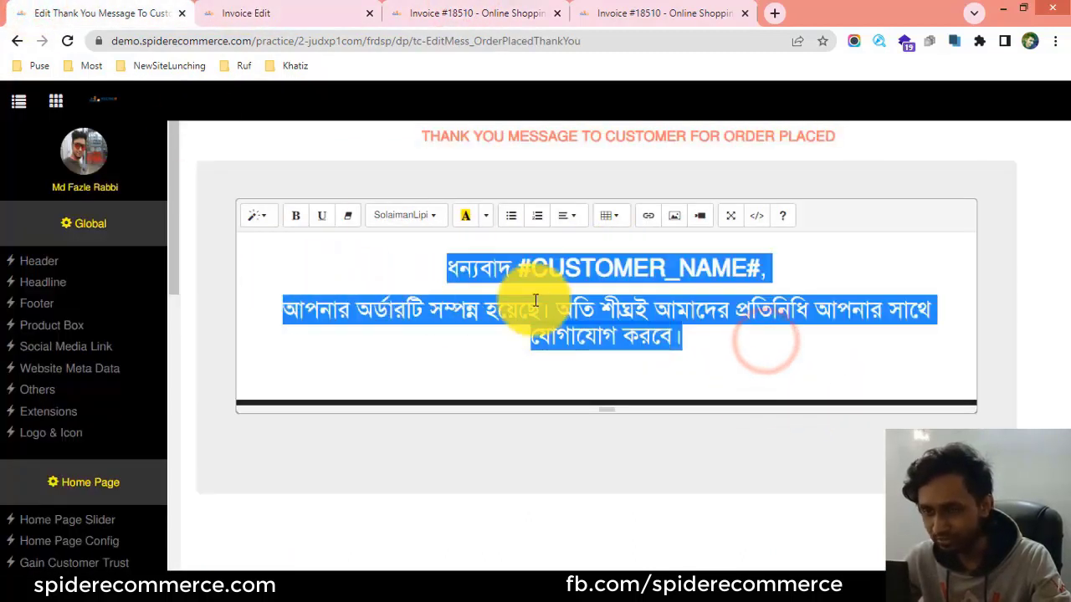
pyautogui.click(553, 296)
pyautogui.moveTo(686, 333); pyautogui.dragTo(490, 316)
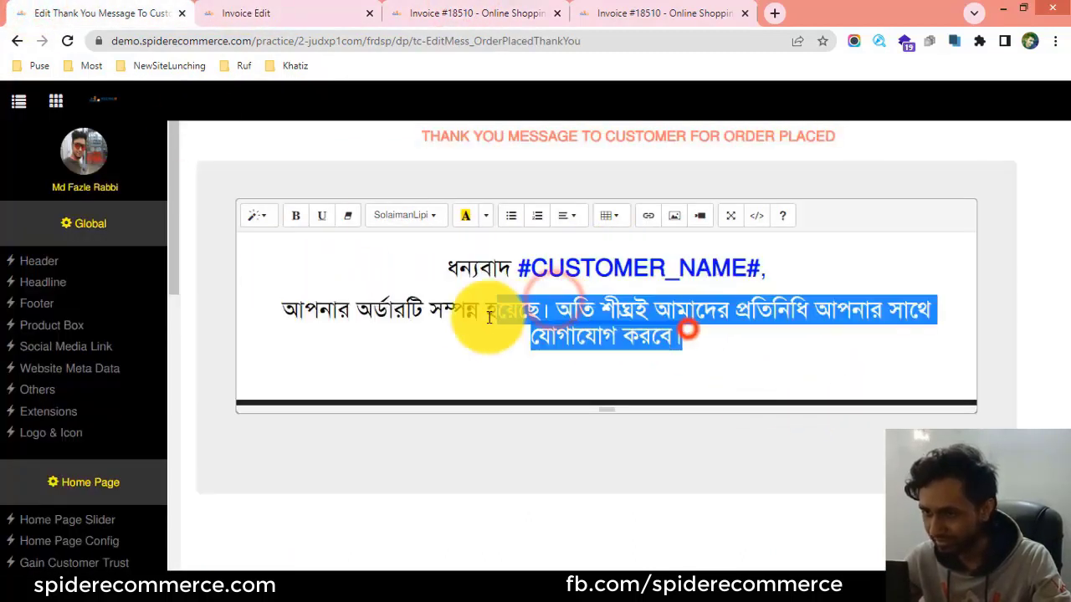
pyautogui.click(461, 10)
pyautogui.click(122, 8)
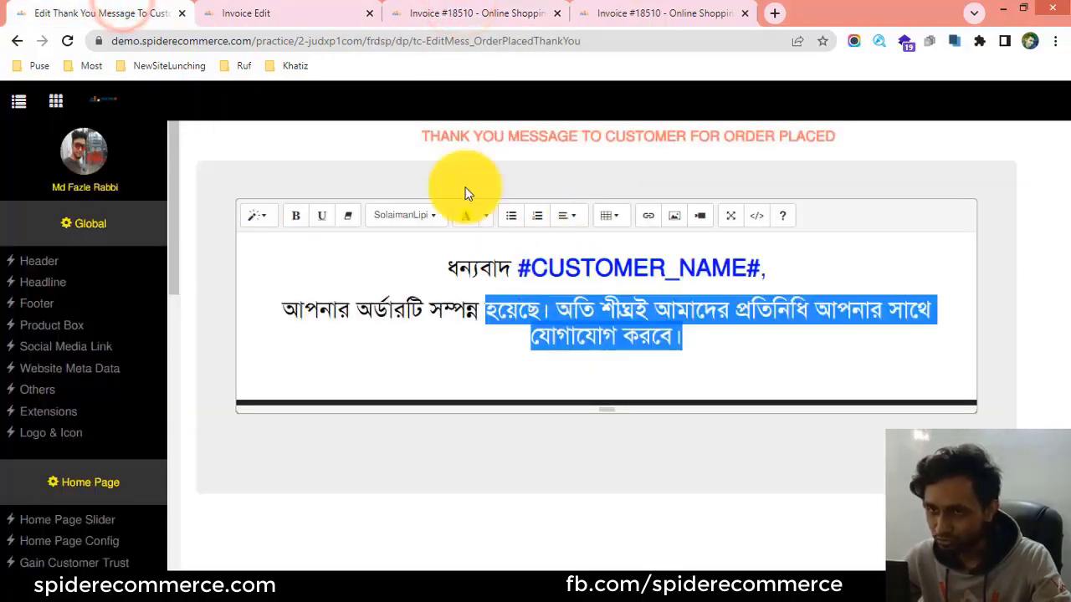
# Compare the customer's name in the tracking page banner with the #CUSTOMER_NAME# placeholder in the template.
pyautogui.click(308, 11)
pyautogui.click(438, 6)
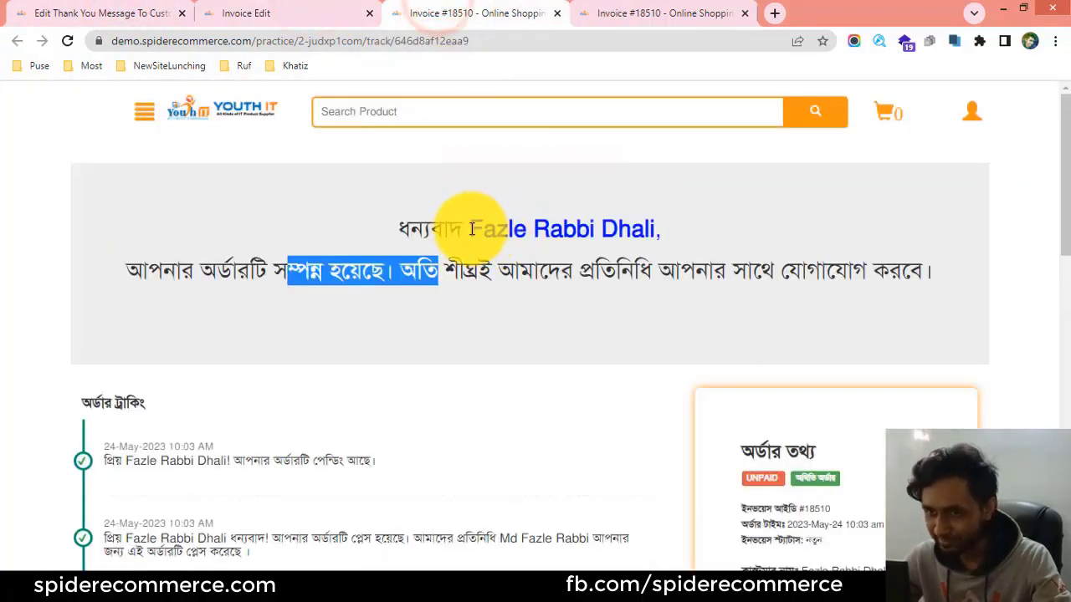
pyautogui.moveTo(466, 226); pyautogui.dragTo(746, 259)
pyautogui.click(716, 243)
pyautogui.moveTo(676, 245); pyautogui.dragTo(463, 217)
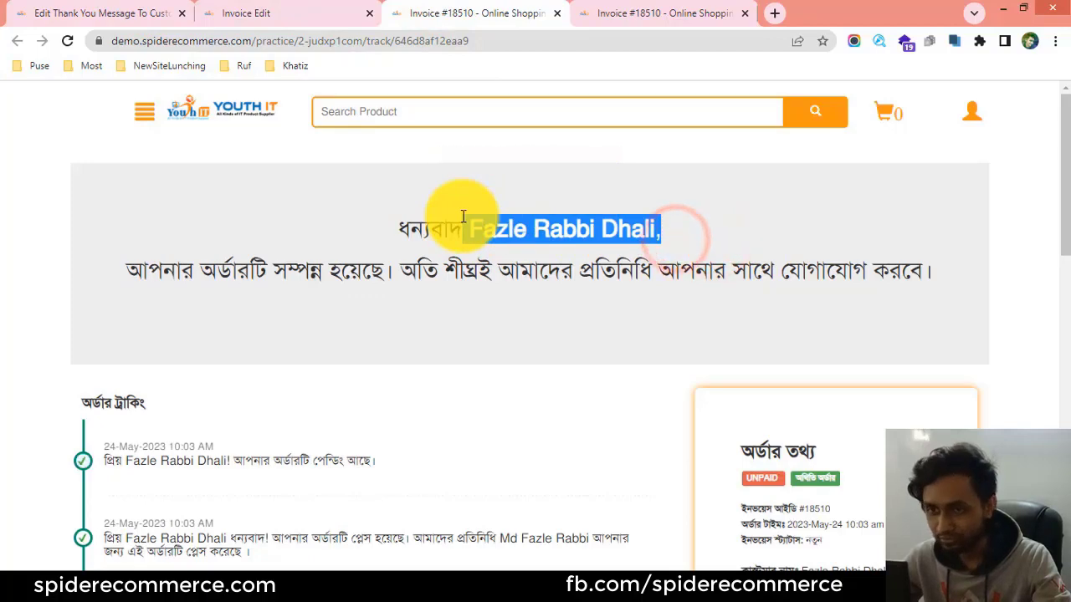
pyautogui.click(88, 12)
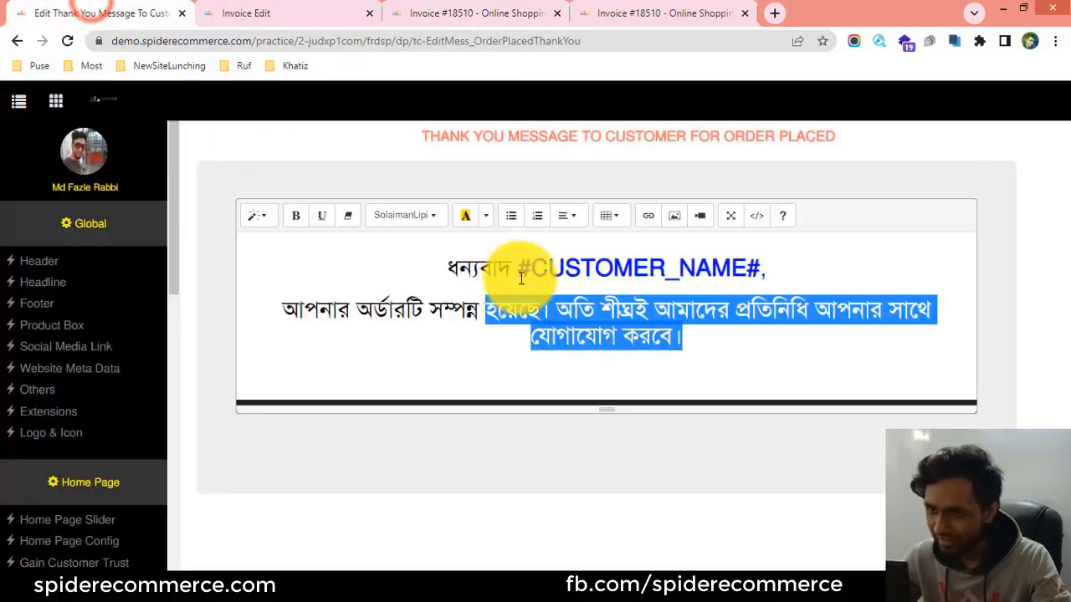
pyautogui.moveTo(517, 267); pyautogui.dragTo(792, 269)
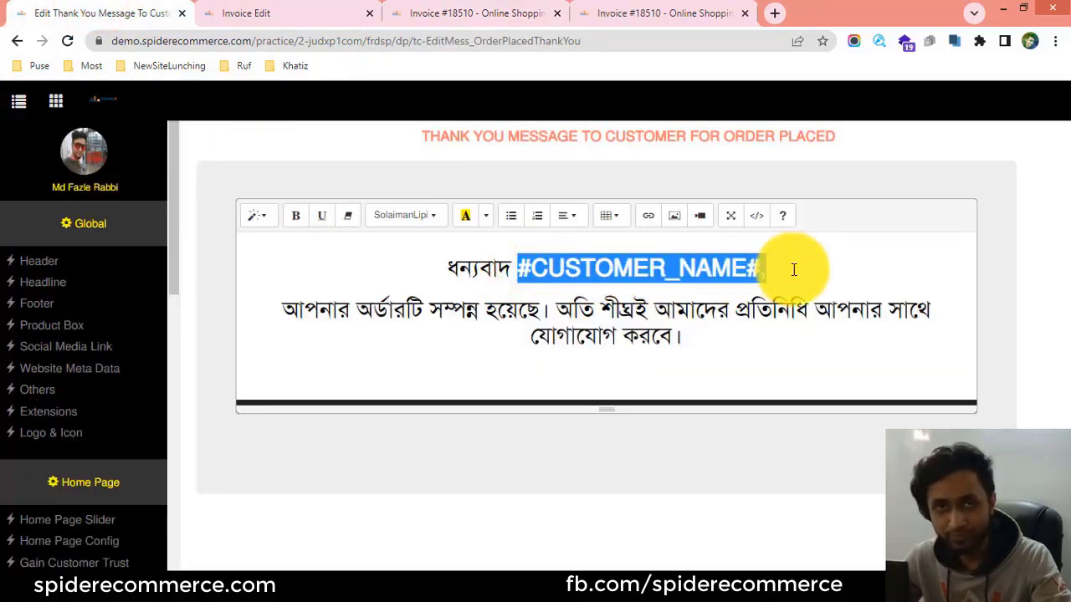
# Examine the #CUSTOMER_NAME# placeholder with its hash signs and check the template's remaining text against the tracking page.
pyautogui.click(615, 270)
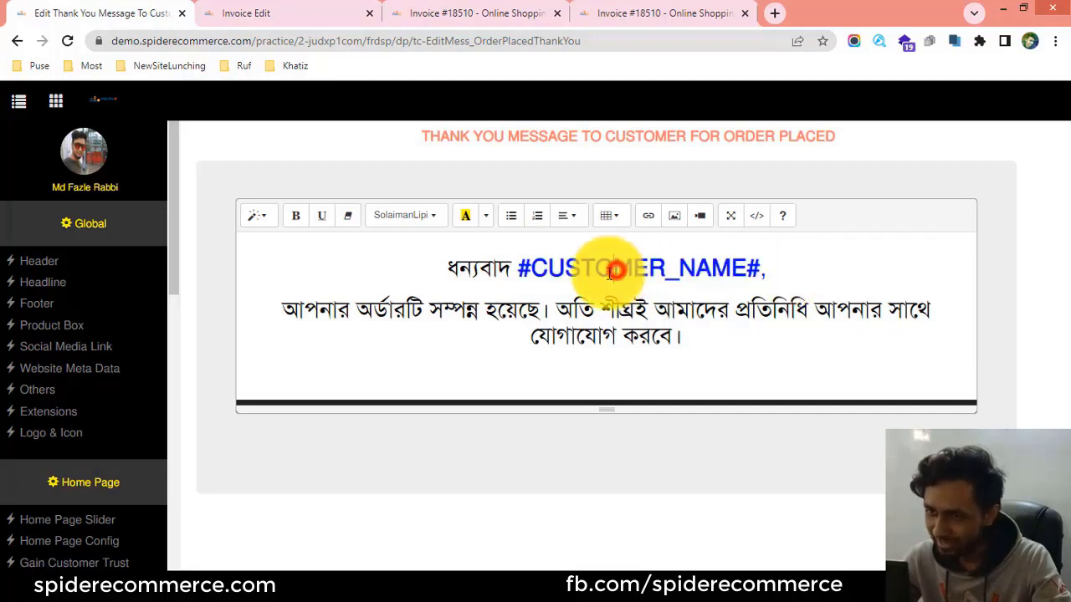
pyautogui.moveTo(517, 268); pyautogui.dragTo(763, 266)
pyautogui.click(530, 269)
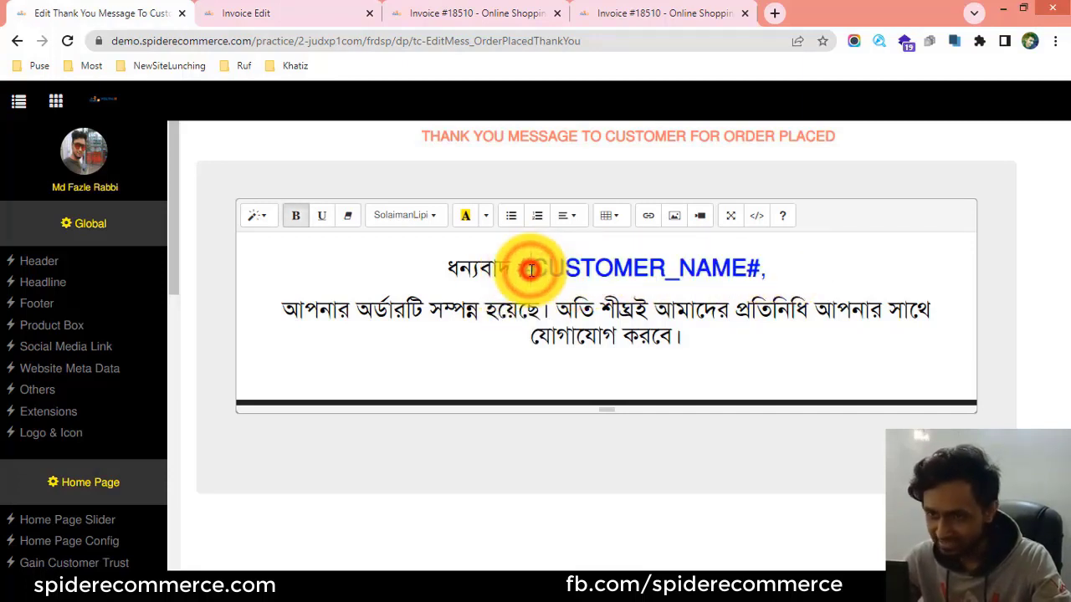
pyautogui.moveTo(539, 269); pyautogui.dragTo(518, 264)
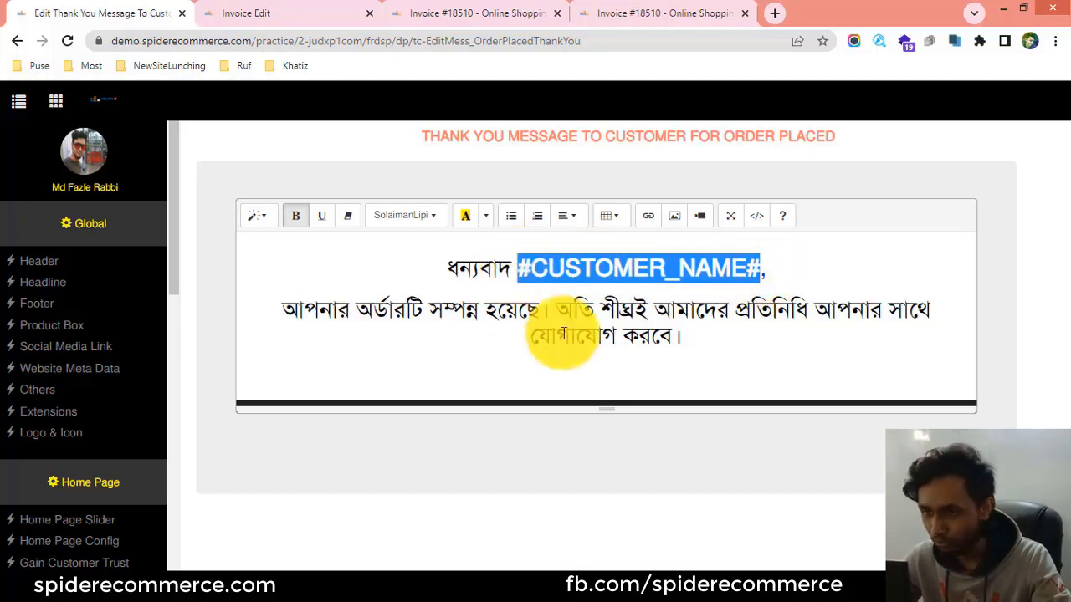
pyautogui.moveTo(741, 339); pyautogui.dragTo(521, 310)
pyautogui.click(354, 10)
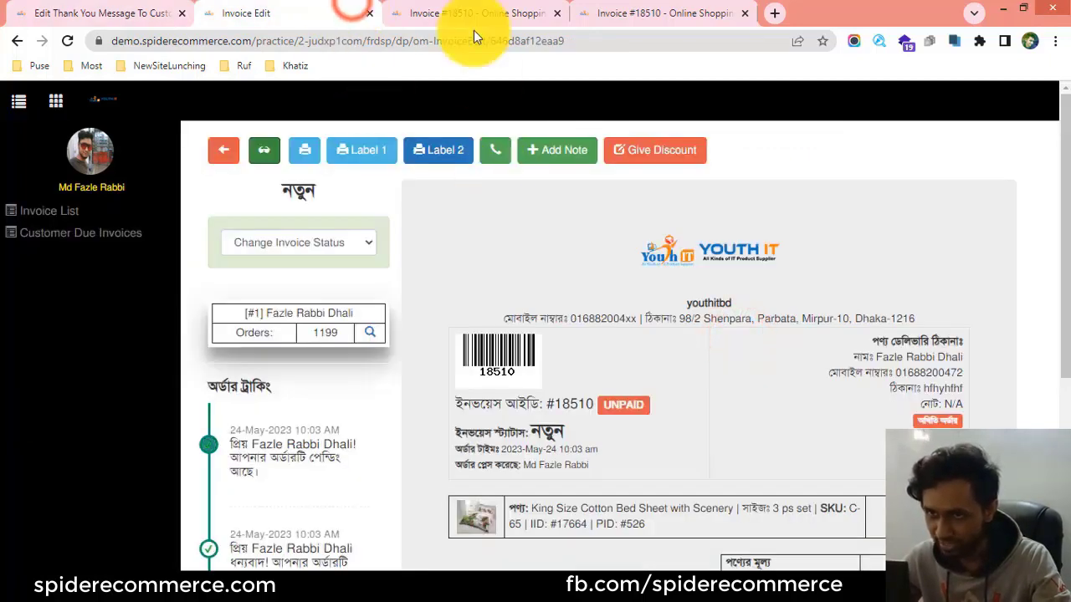
pyautogui.click(473, 14)
pyautogui.click(122, 8)
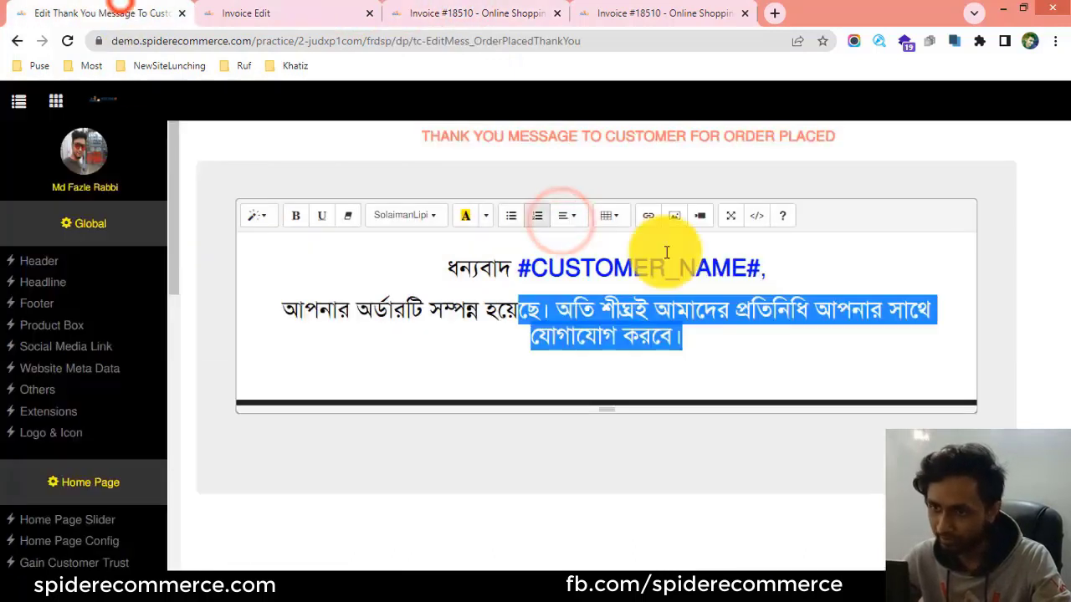
# Copy the #CUSTOMER_NAME# placeholder from the greeting and paste it after "হয়েছে" in the message's second line.
pyautogui.click(612, 255)
pyautogui.moveTo(520, 267); pyautogui.dragTo(757, 266)
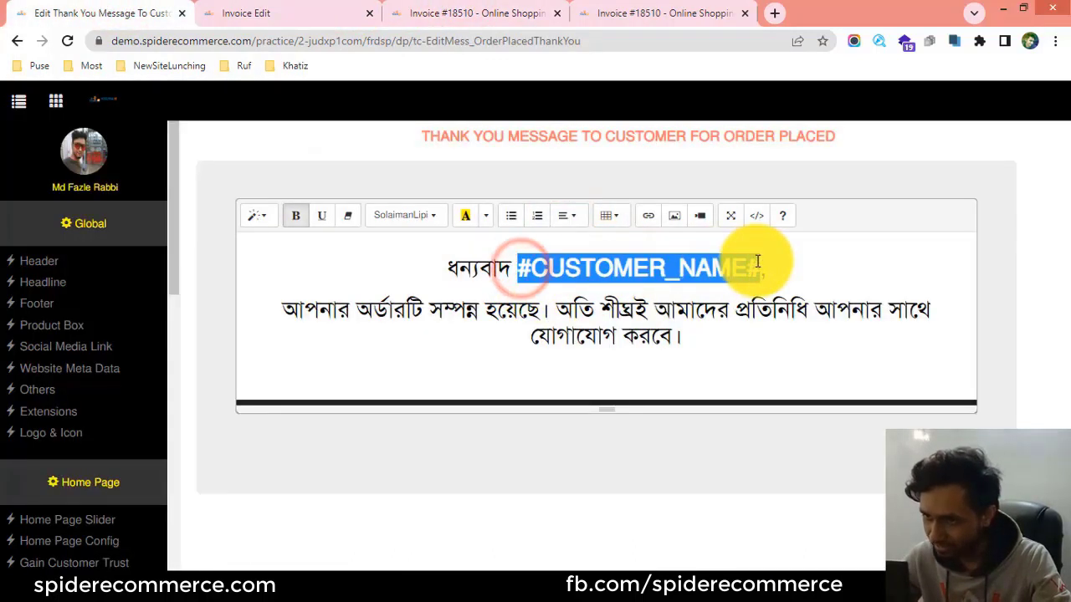
pyautogui.rightClick(682, 268)
pyautogui.click(688, 292)
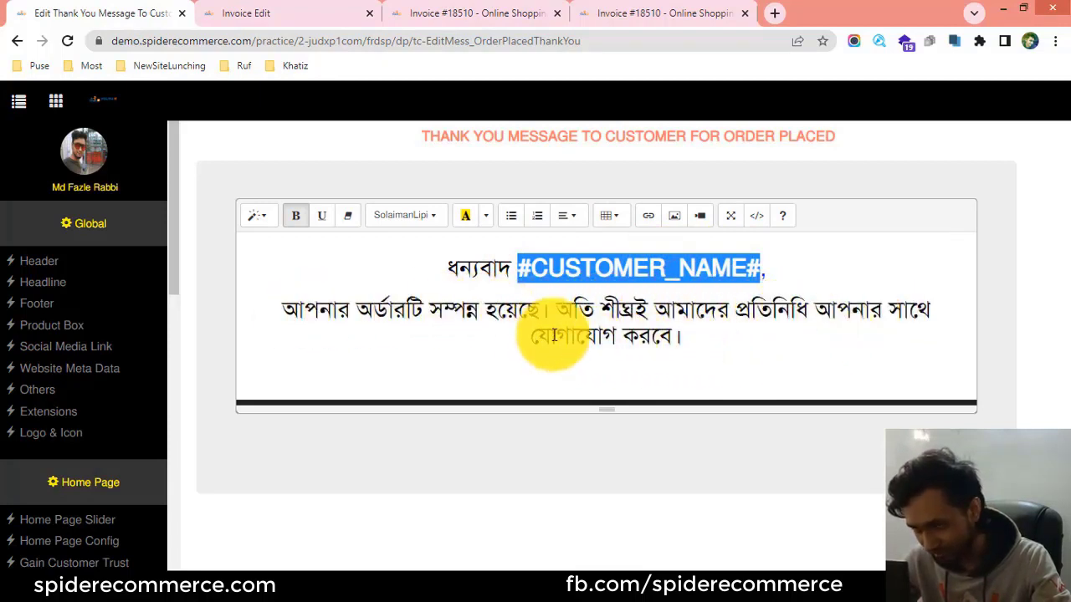
pyautogui.click(719, 343)
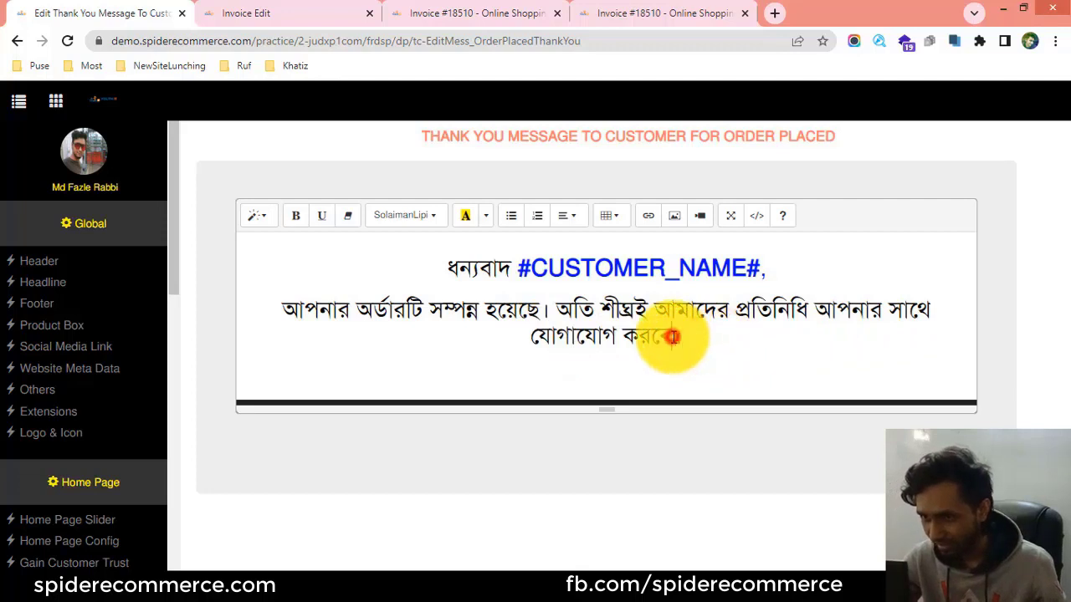
pyautogui.click(616, 334)
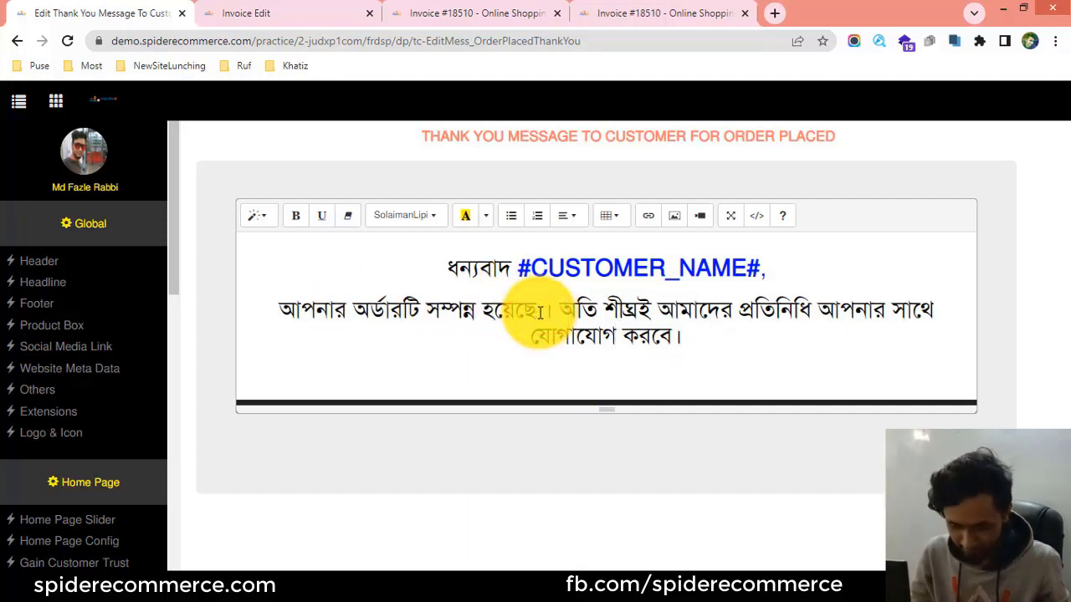
pyautogui.hotkey('ctrl', 'v')
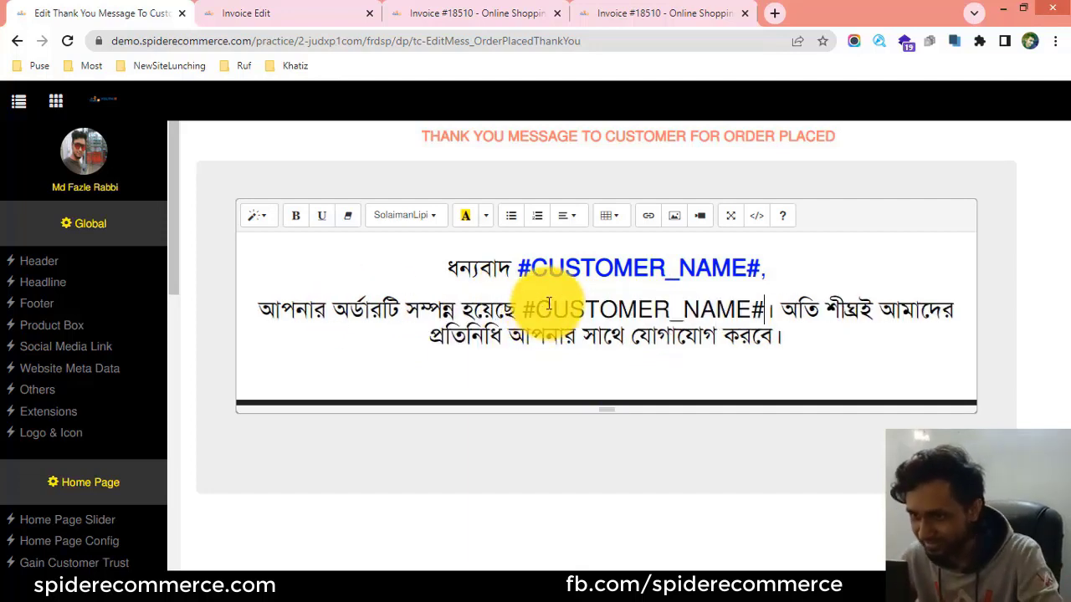
# Check the #CUSTOMER_NAME# placeholder pasted in the second line and save the thank-you message template.
pyautogui.moveTo(522, 312); pyautogui.dragTo(763, 312)
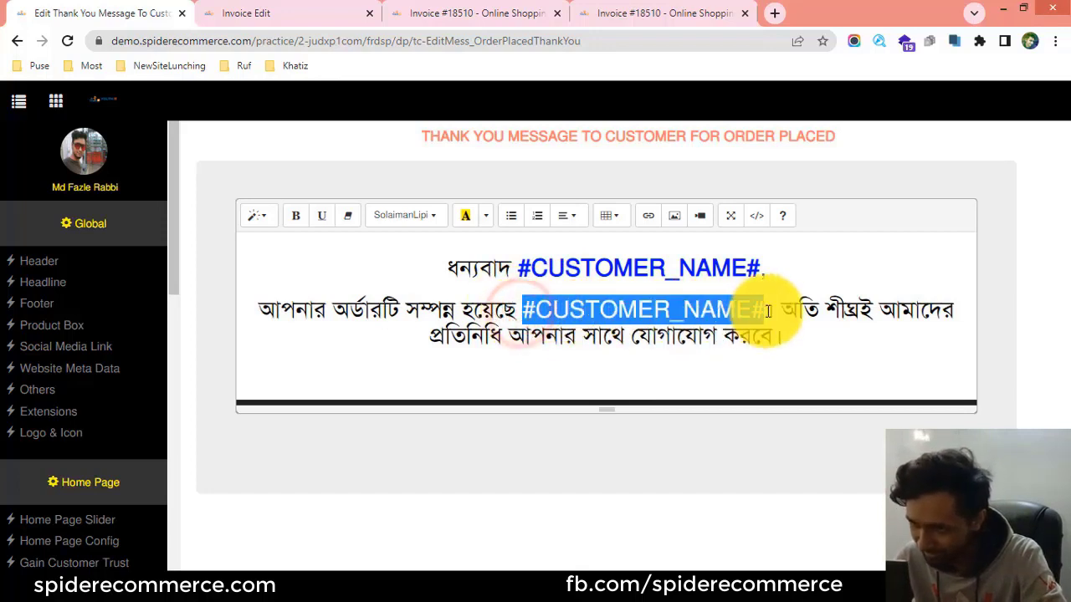
pyautogui.click(539, 311)
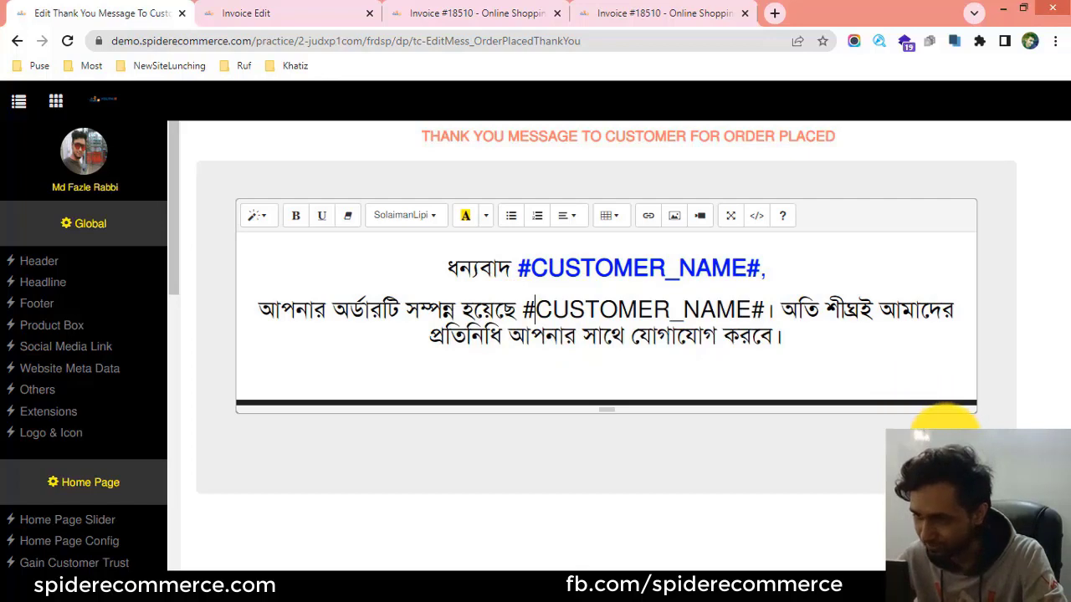
pyautogui.click(943, 423)
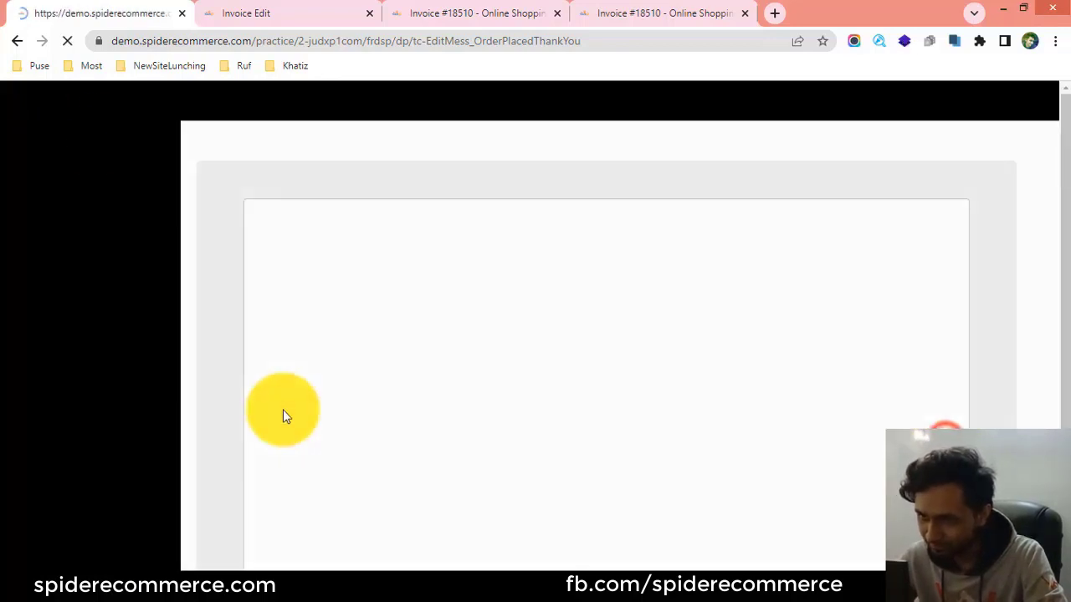
pyautogui.click(687, 421)
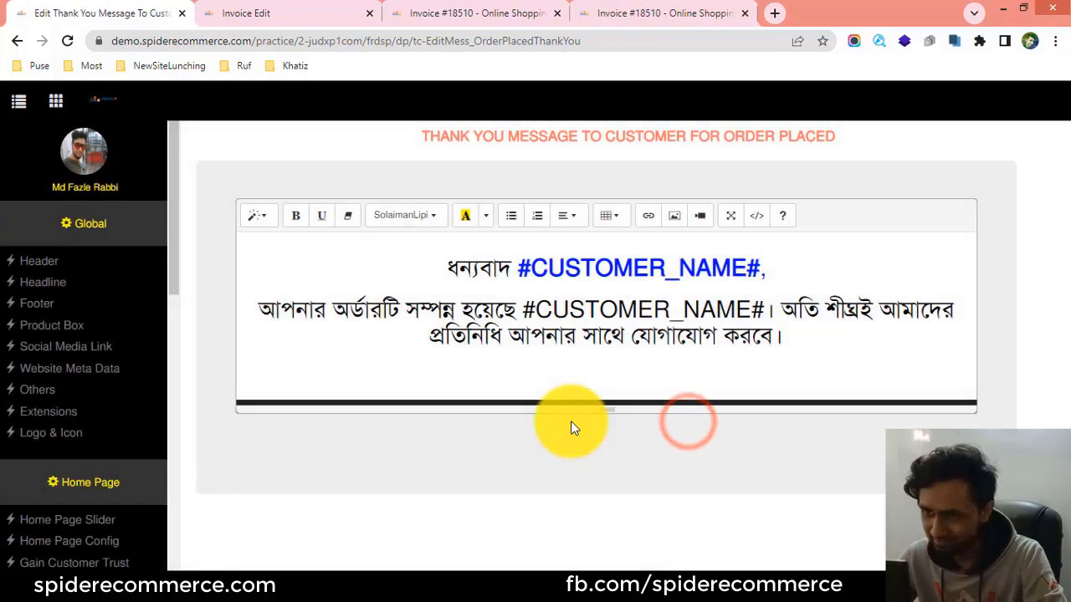
# Review the thank-you banner on the existing order's tracking page and reload the page.
pyautogui.click(293, 14)
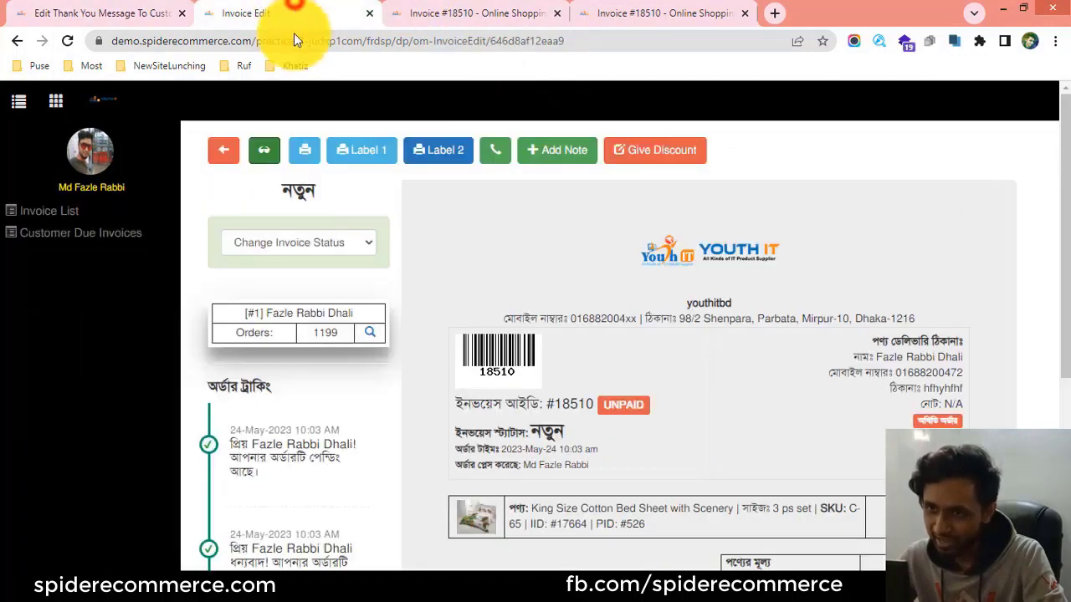
pyautogui.click(478, 13)
pyautogui.moveTo(661, 229); pyautogui.dragTo(410, 210)
pyautogui.moveTo(851, 243); pyautogui.dragTo(915, 268)
pyautogui.click(929, 268)
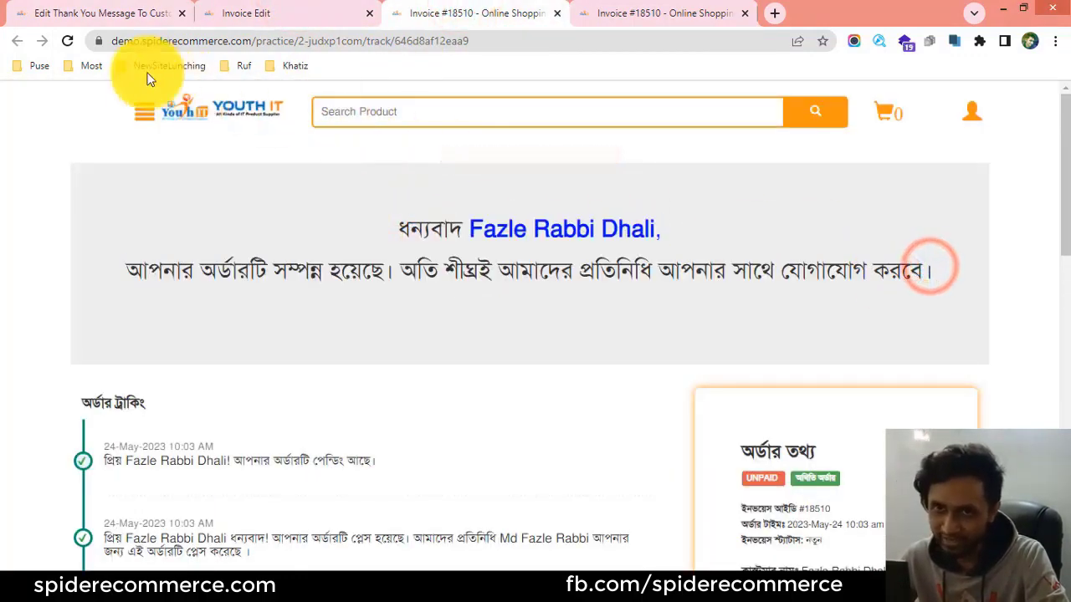
pyautogui.click(70, 40)
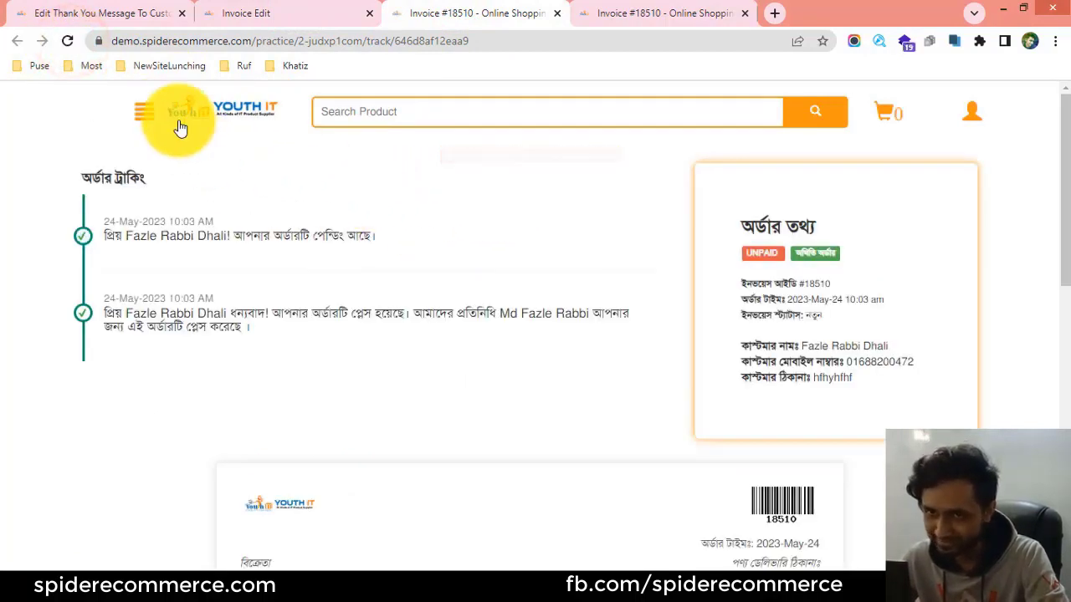
# Open King Size Bed Sheet Tree Design from the shop's home page and order its 3 ps set.
pyautogui.click(203, 107)
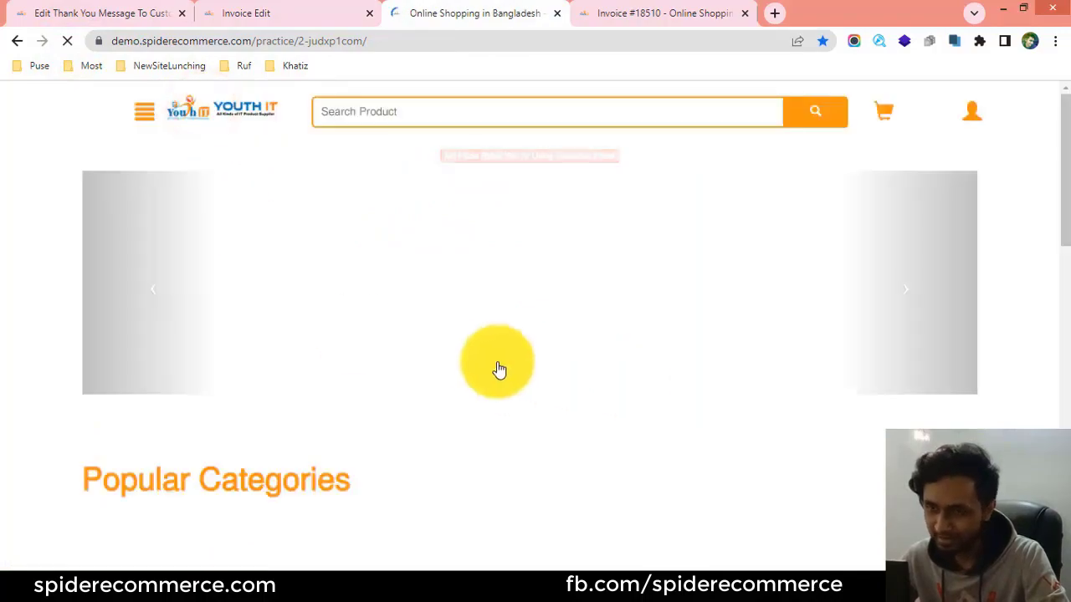
pyautogui.scroll(-5, 469, 360)
pyautogui.scroll(-2, 593, 358)
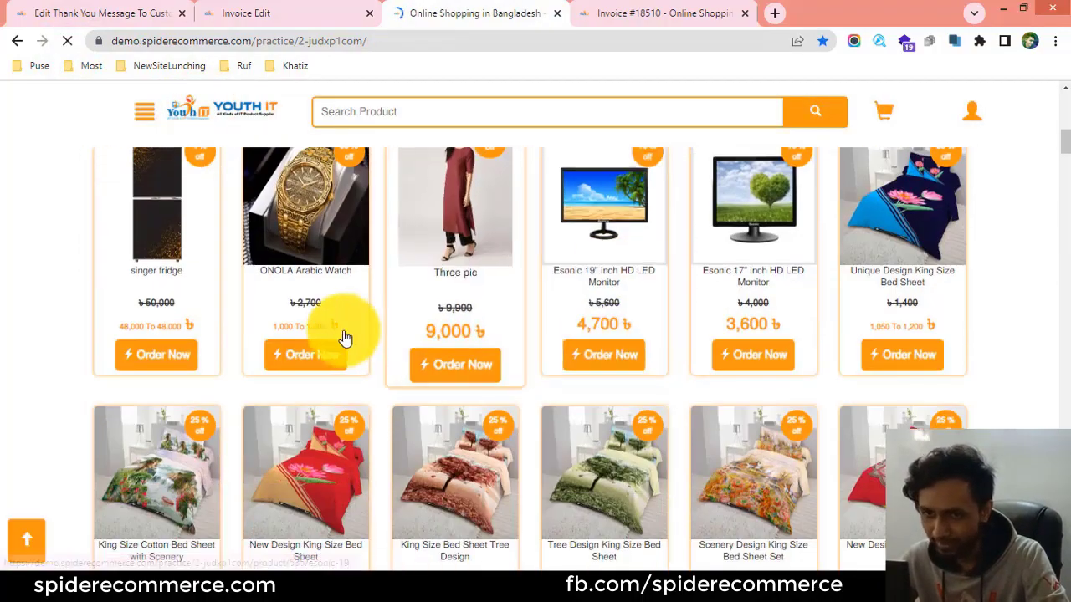
pyautogui.scroll(-1, 406, 354)
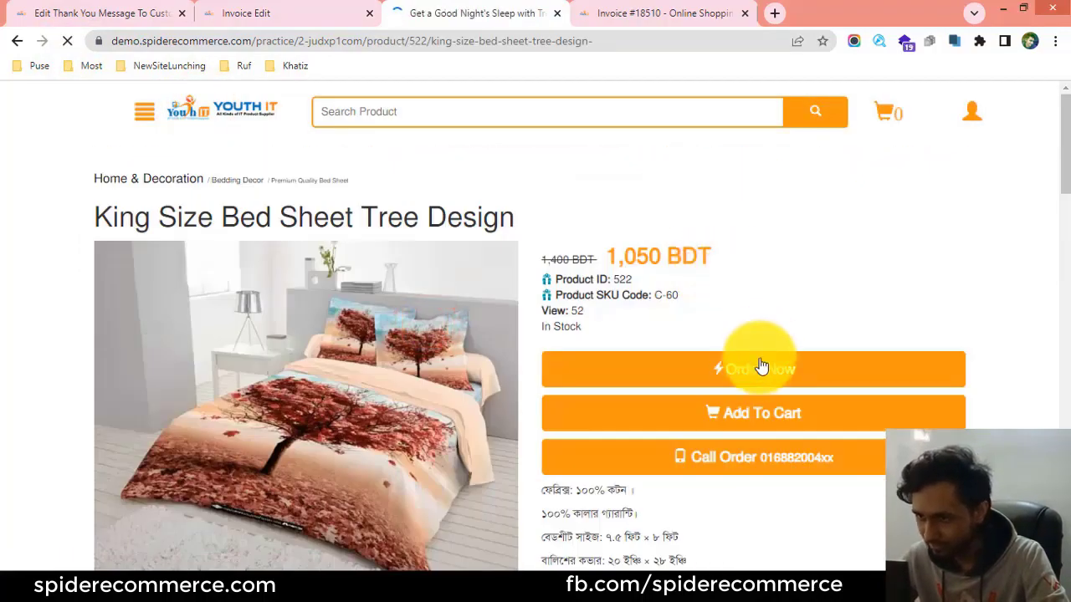
pyautogui.click(758, 368)
pyautogui.click(708, 263)
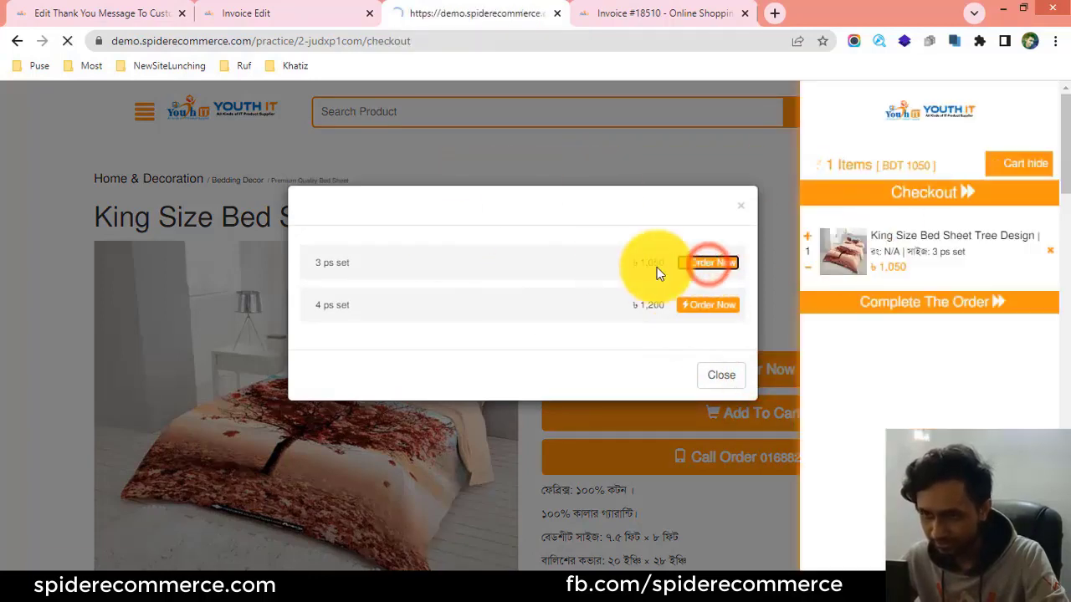
# Fill in the customer's full name and mobile number, choose the ঢাকা সিটির বাহিরে 150.00 BDT delivery zone, and place the order.
pyautogui.click(493, 269)
pyautogui.click(524, 335)
pyautogui.click(525, 317)
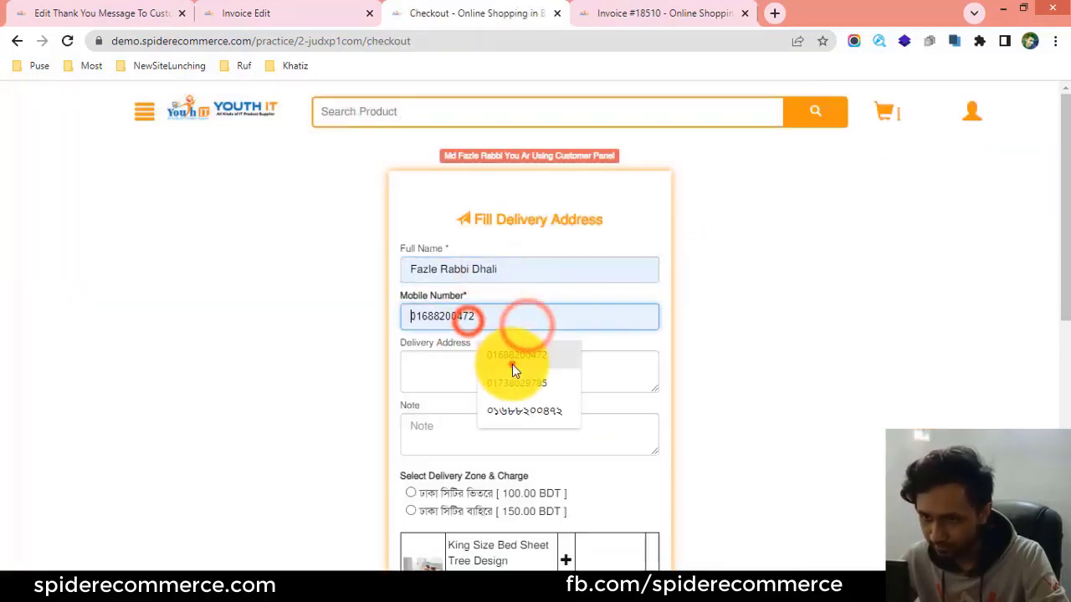
pyautogui.click(512, 364)
pyautogui.scroll(-3, 435, 368)
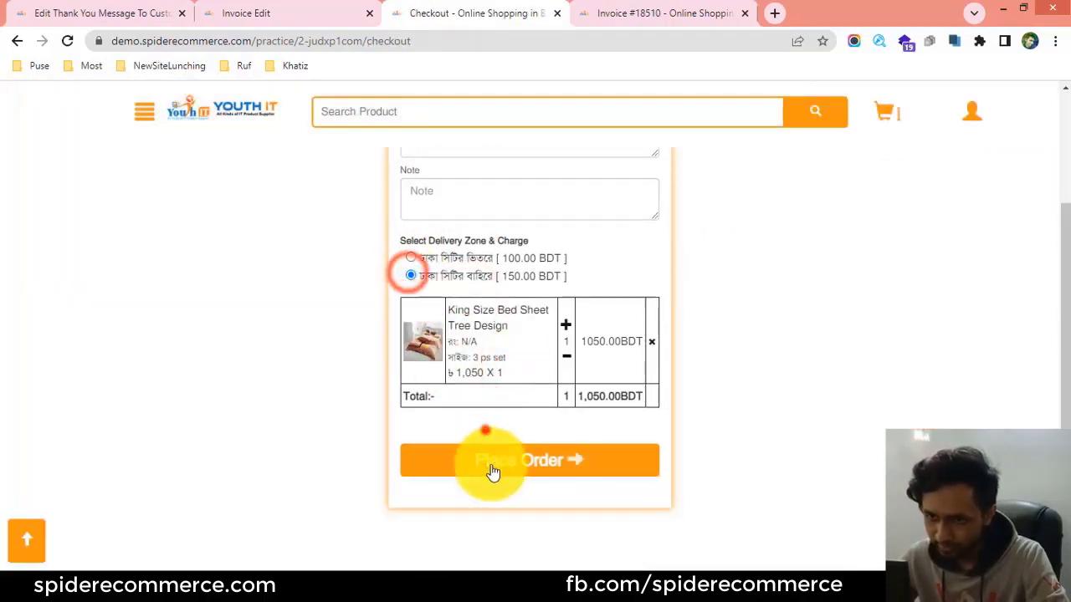
pyautogui.click(492, 473)
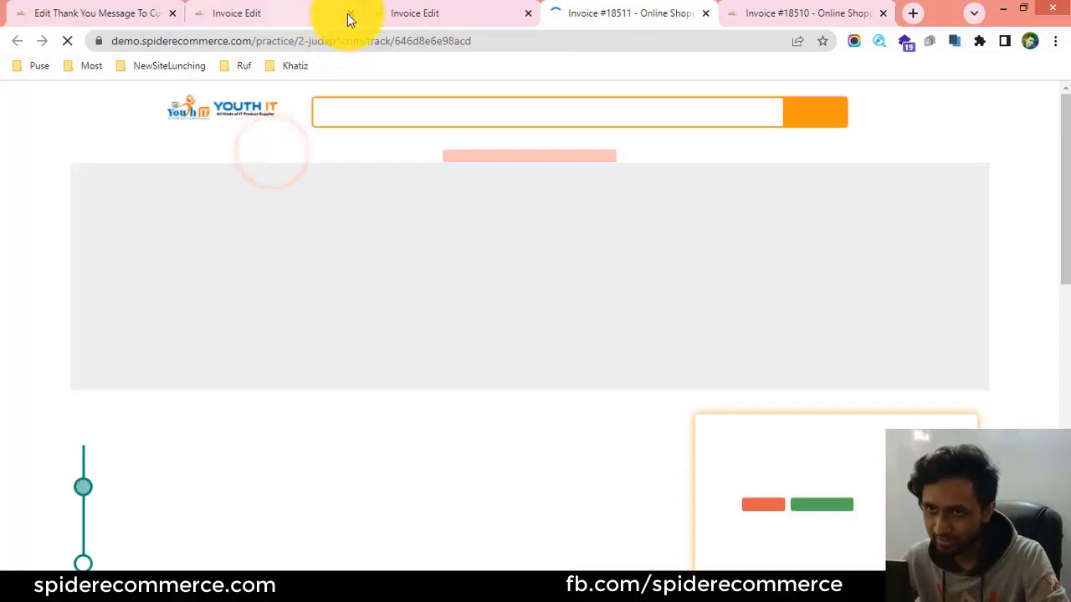
# Close the older Invoice Edit page and read both lines of the thank-you banner on the new order's tracking page.
pyautogui.click(351, 13)
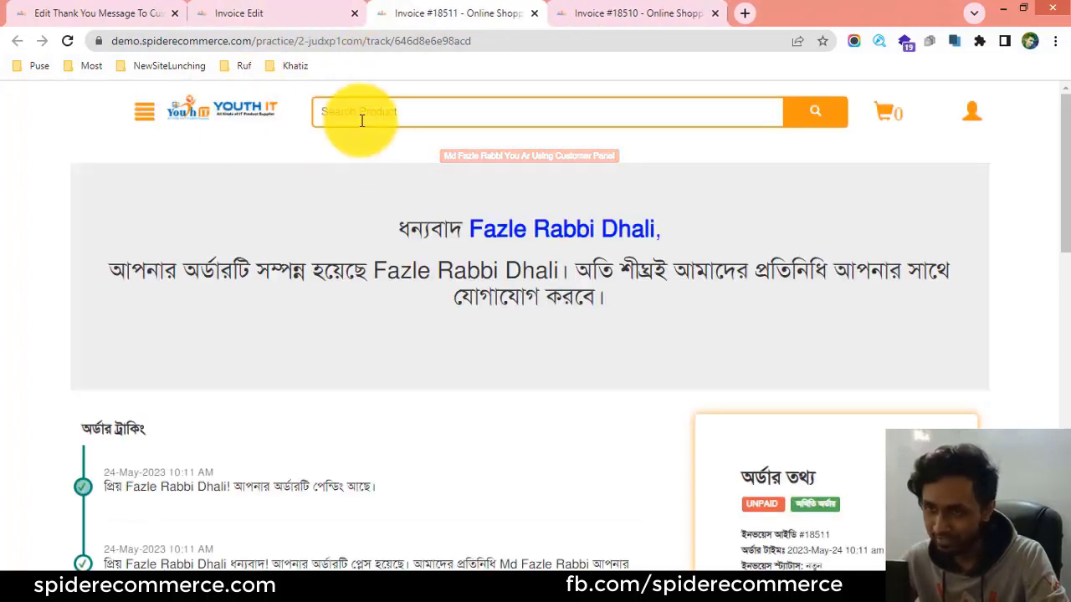
pyautogui.moveTo(368, 224); pyautogui.dragTo(651, 302)
pyautogui.click(650, 299)
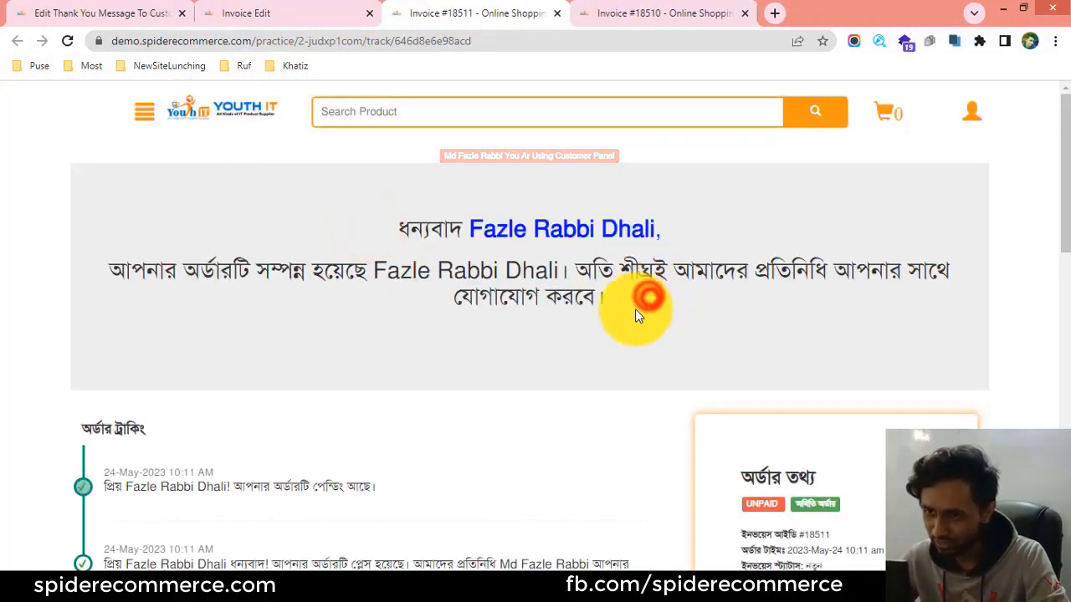
pyautogui.moveTo(348, 233); pyautogui.dragTo(747, 239)
pyautogui.click(746, 238)
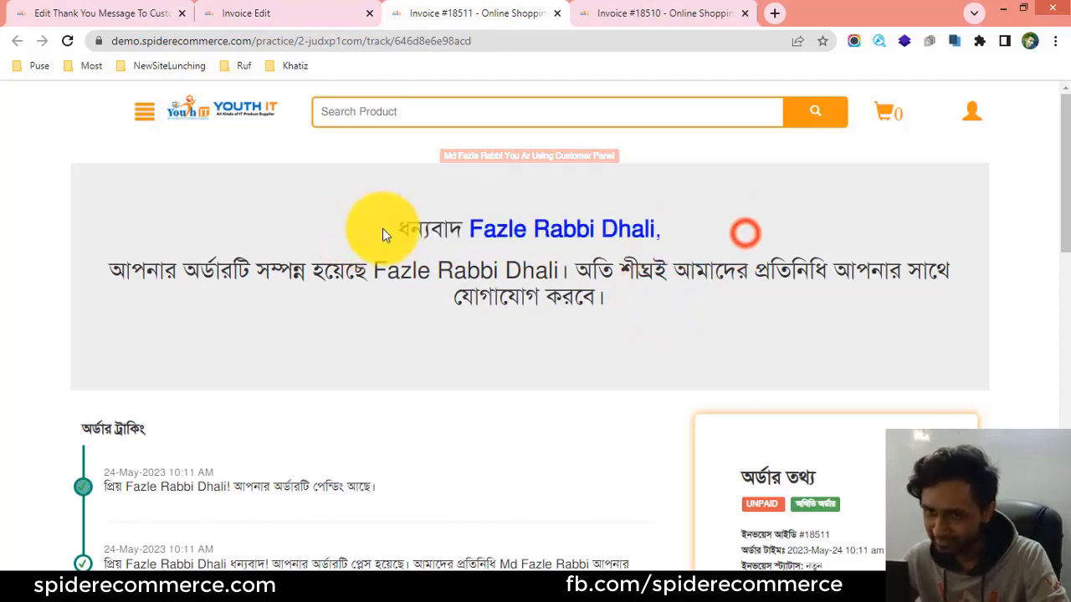
pyautogui.moveTo(383, 230); pyautogui.dragTo(664, 226)
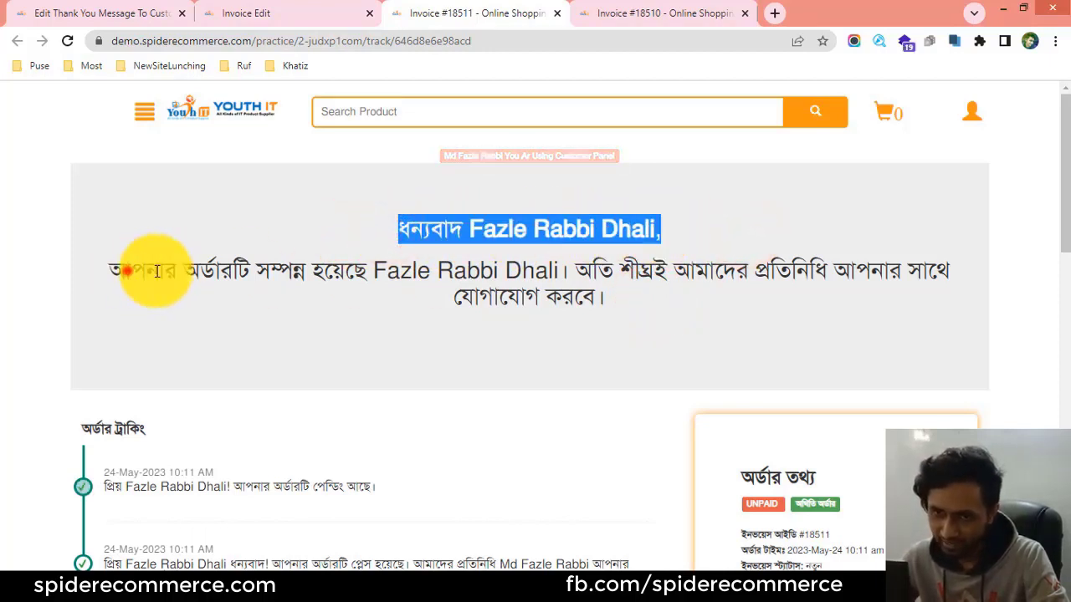
pyautogui.moveTo(125, 270); pyautogui.dragTo(366, 270)
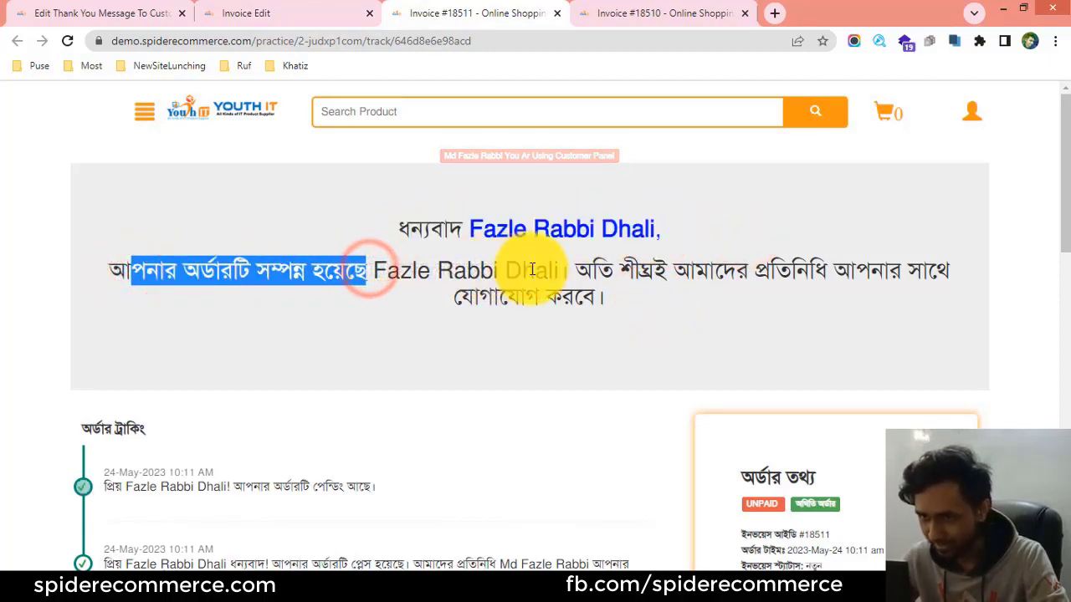
pyautogui.moveTo(556, 270); pyautogui.dragTo(655, 306)
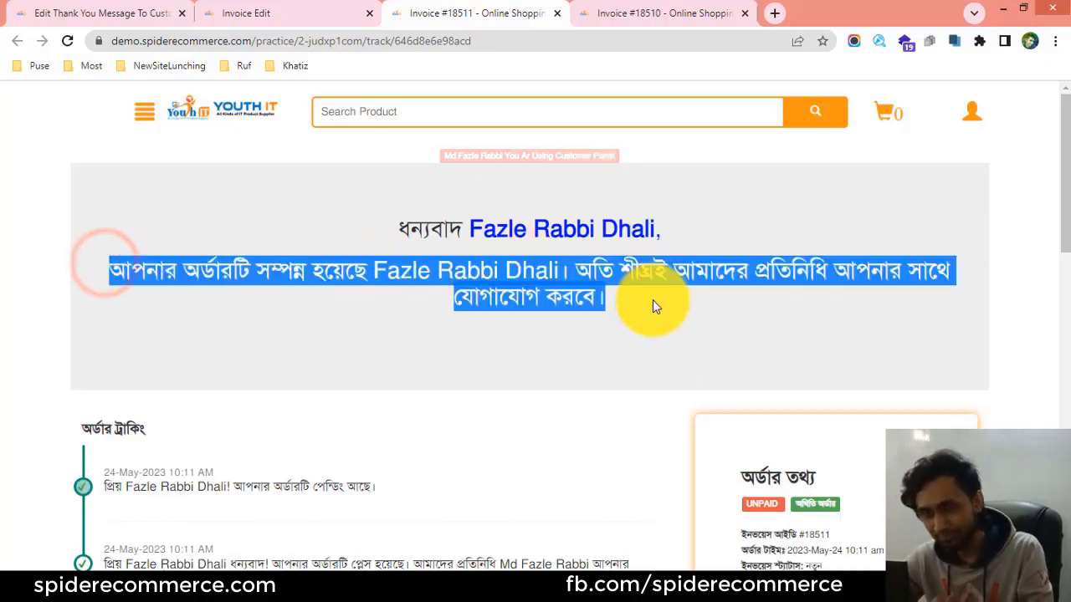
# Compare the customer's name in the banner's second line with the #CUSTOMER_NAME# placeholder in the template's second line.
pyautogui.click(362, 259)
pyautogui.moveTo(437, 268); pyautogui.dragTo(568, 272)
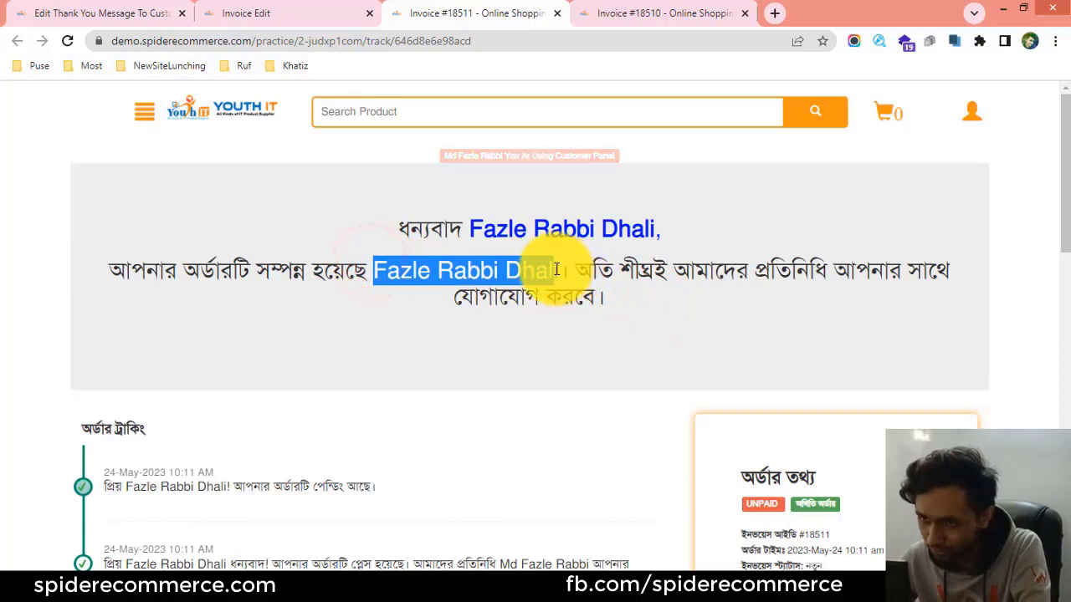
pyautogui.click(138, 13)
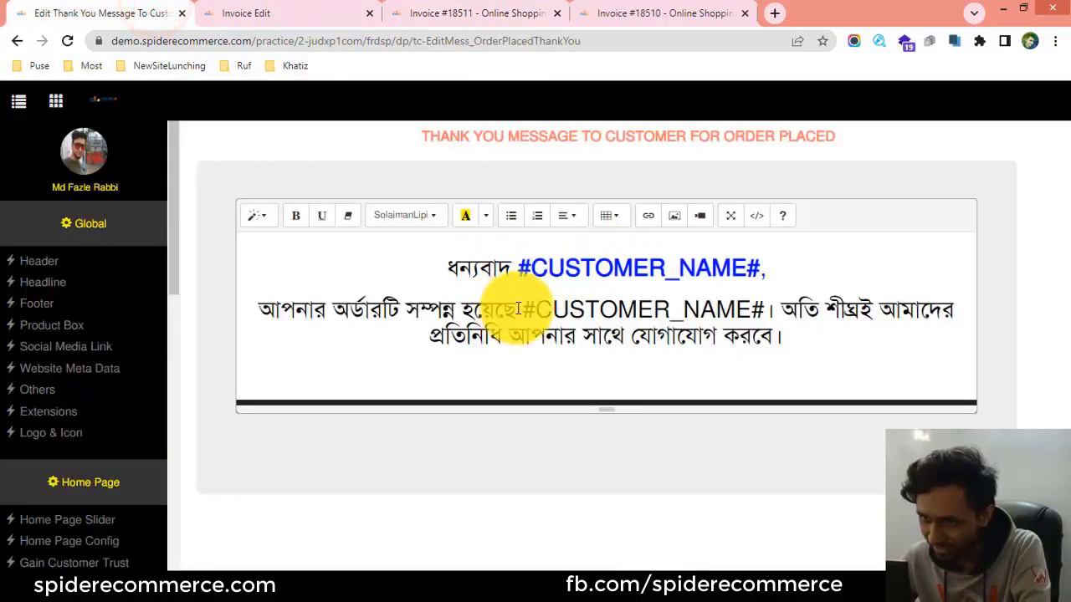
pyautogui.moveTo(523, 309); pyautogui.dragTo(763, 308)
pyautogui.click(297, 13)
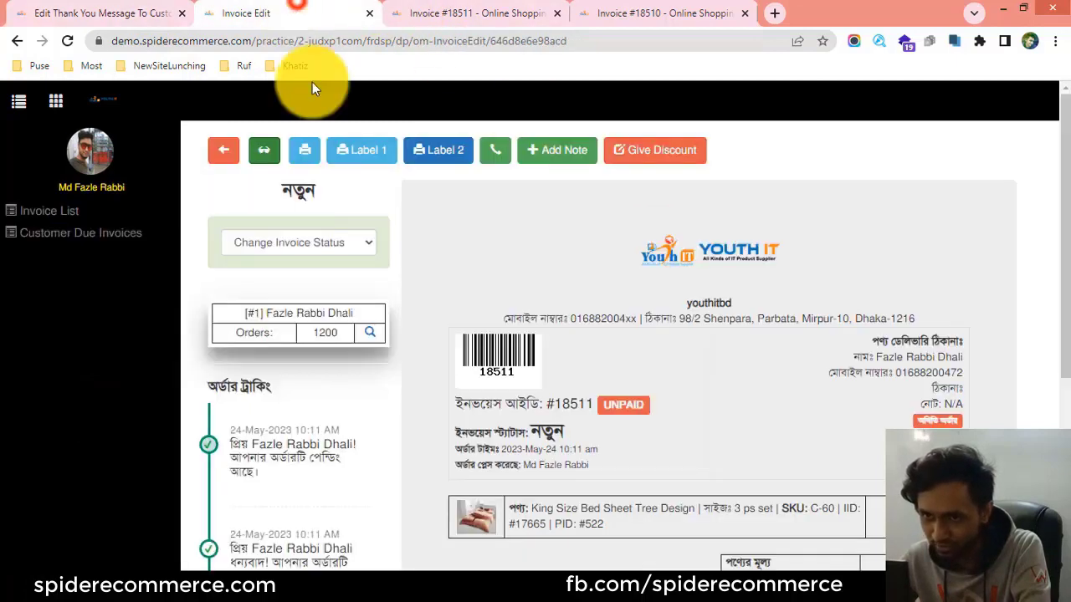
pyautogui.click(443, 13)
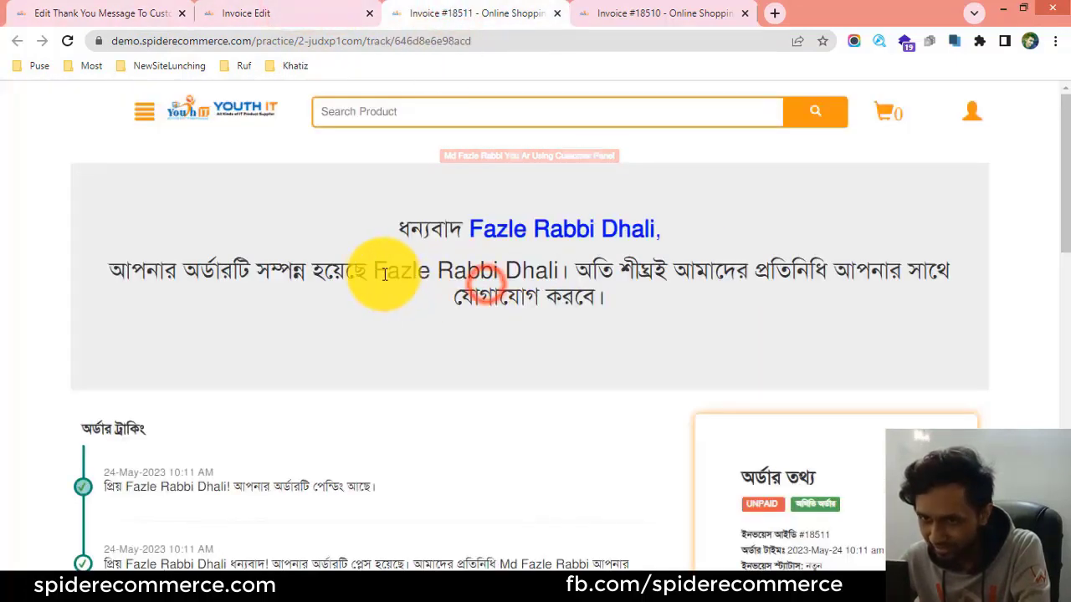
pyautogui.moveTo(376, 270); pyautogui.dragTo(559, 270)
# Copy the second line's #CUSTOMER_NAME# placeholder, paste it after the template's final sentence, and save the message.
pyautogui.click(125, 12)
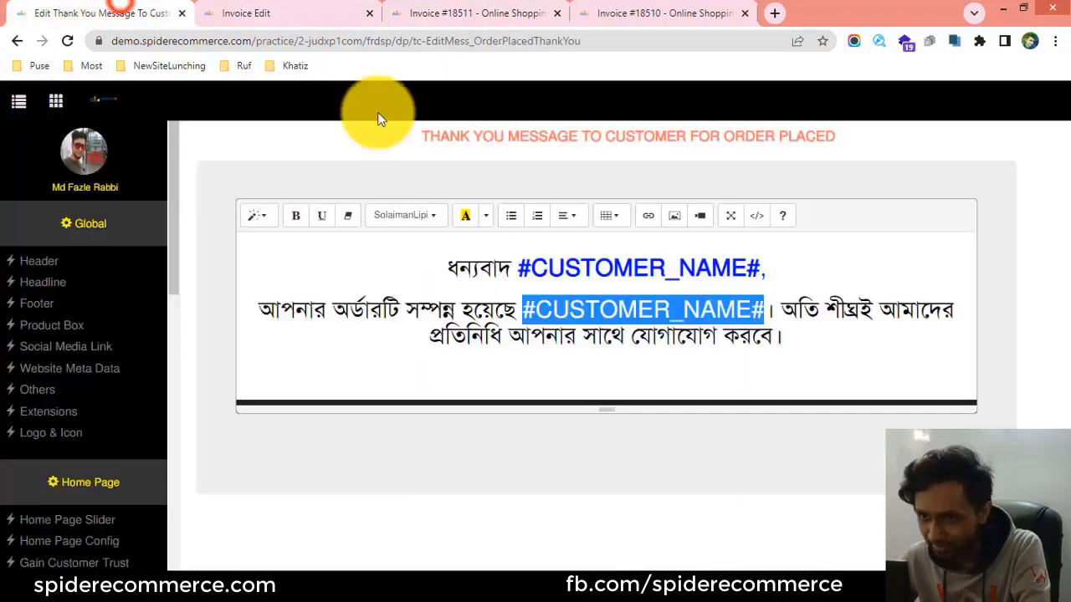
pyautogui.rightClick(519, 302)
pyautogui.click(547, 332)
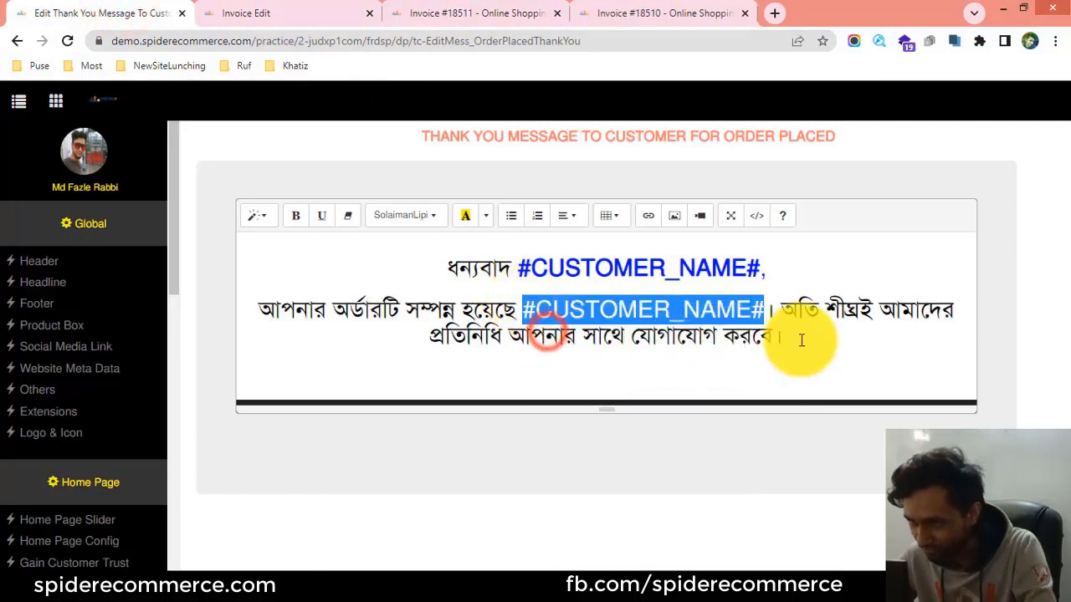
pyautogui.click(799, 339)
pyautogui.hotkey('ctrl', 'v')
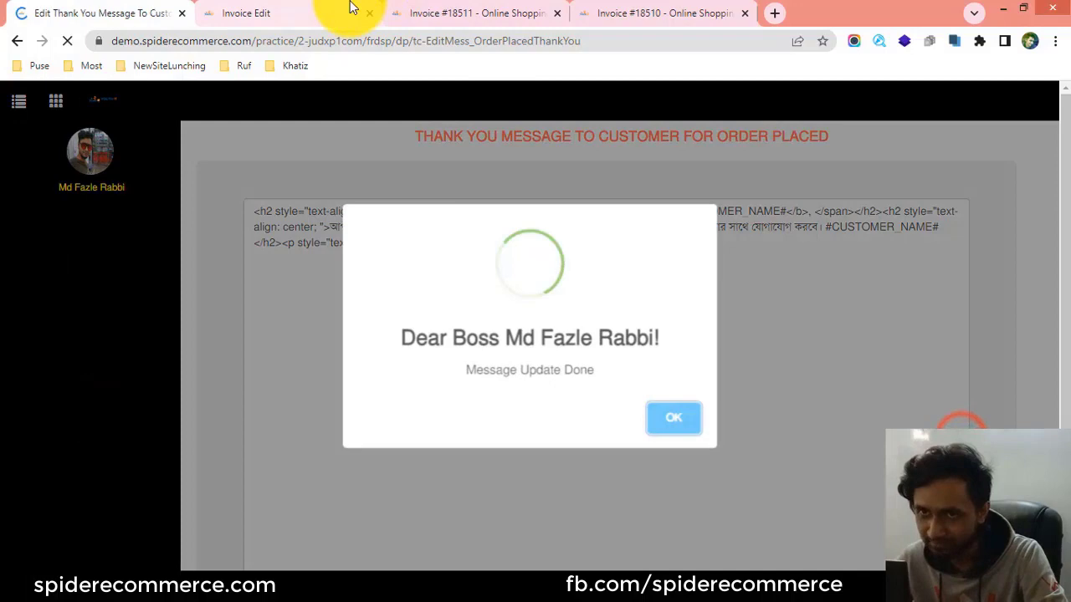
# Reload the new order's tracking page and check the end of the thank-you message for the customer's name.
pyautogui.click(354, 12)
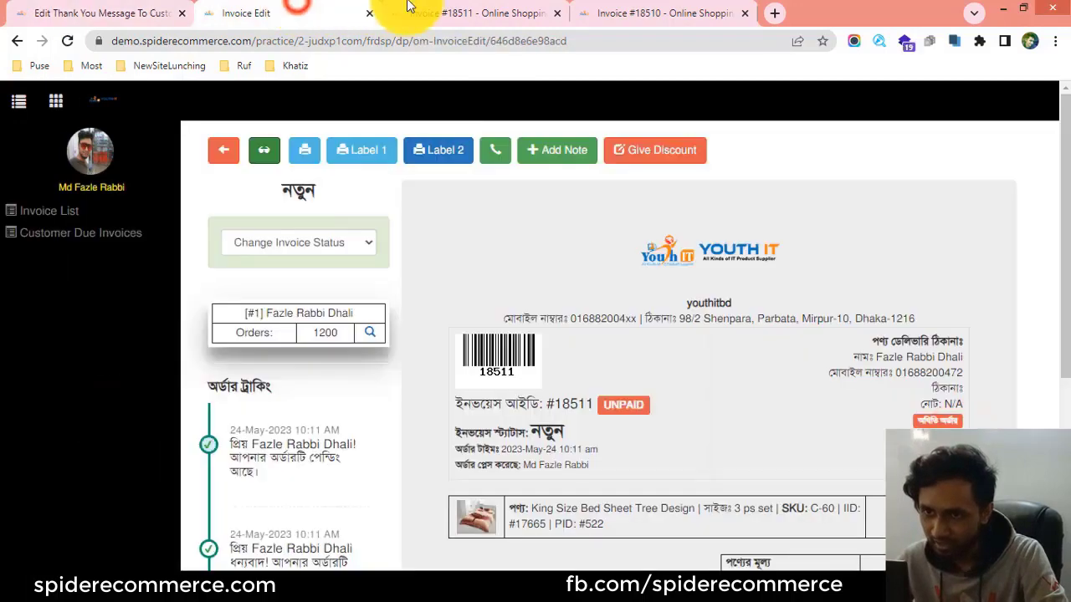
pyautogui.click(469, 12)
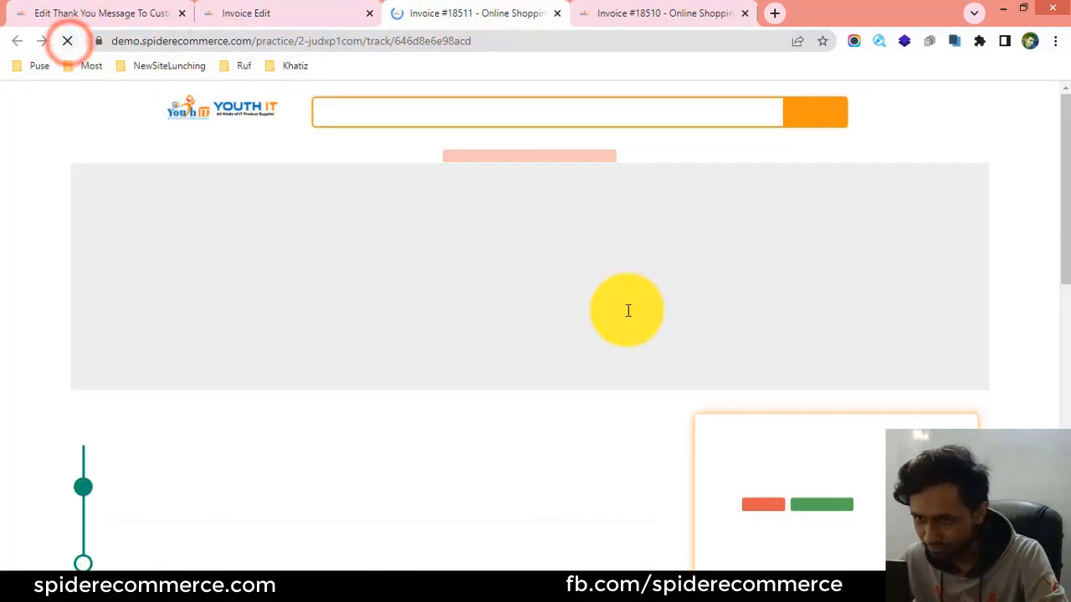
pyautogui.moveTo(511, 298); pyautogui.dragTo(731, 308)
pyautogui.click(732, 307)
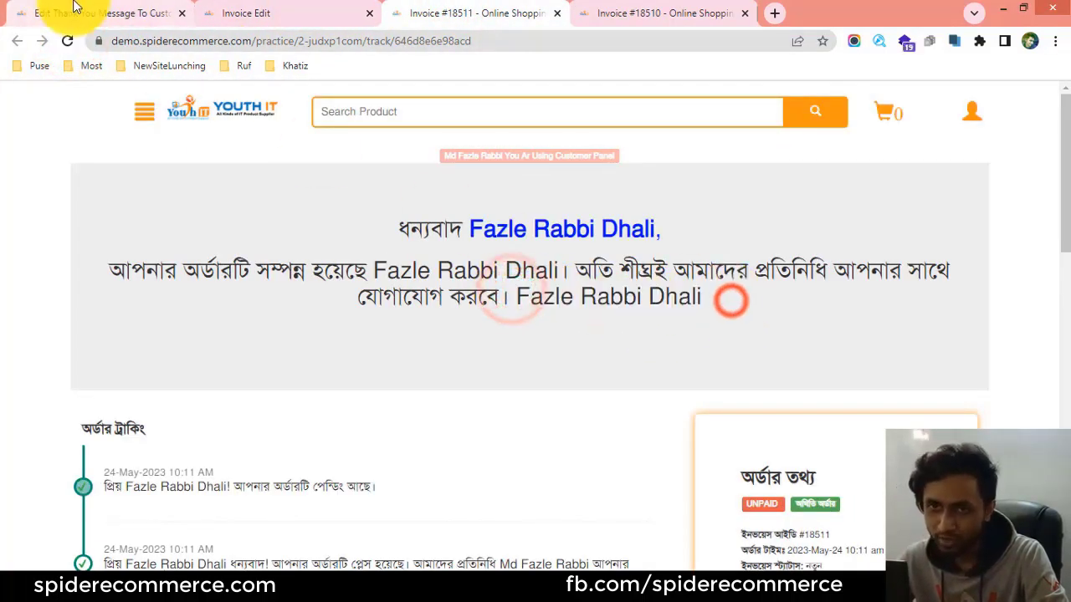
# Delete the #CUSTOMER_NAME# placeholders after the final sentence and after "হয়েছে", keeping the greeting's placeholder, and save the template.
pyautogui.click(105, 12)
pyautogui.click(673, 419)
pyautogui.moveTo(911, 334); pyautogui.dragTo(680, 337)
pyautogui.press('BackSpace')
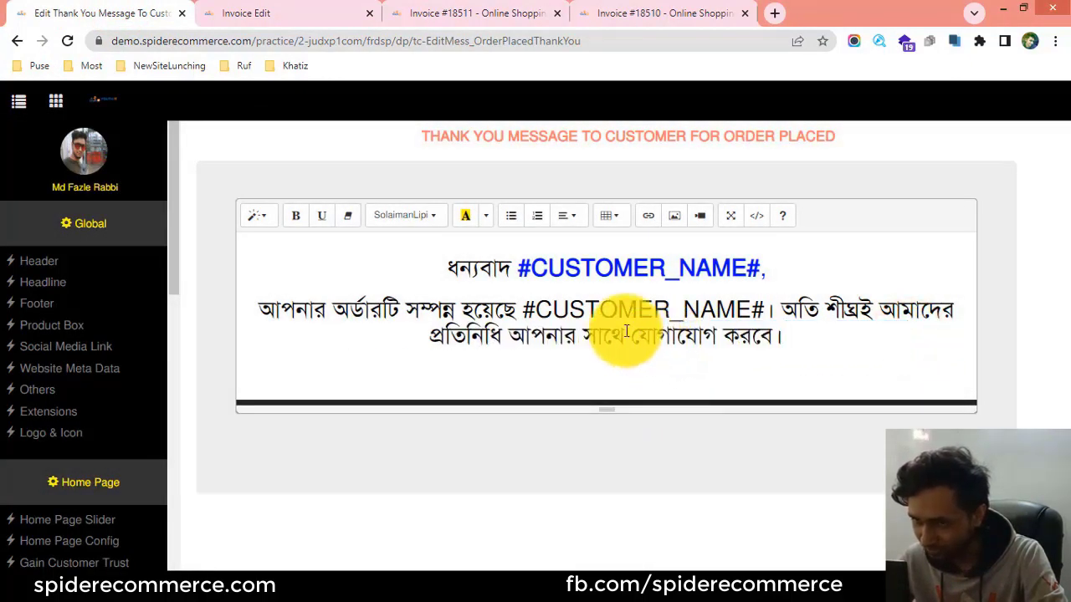
pyautogui.moveTo(759, 303); pyautogui.dragTo(518, 311)
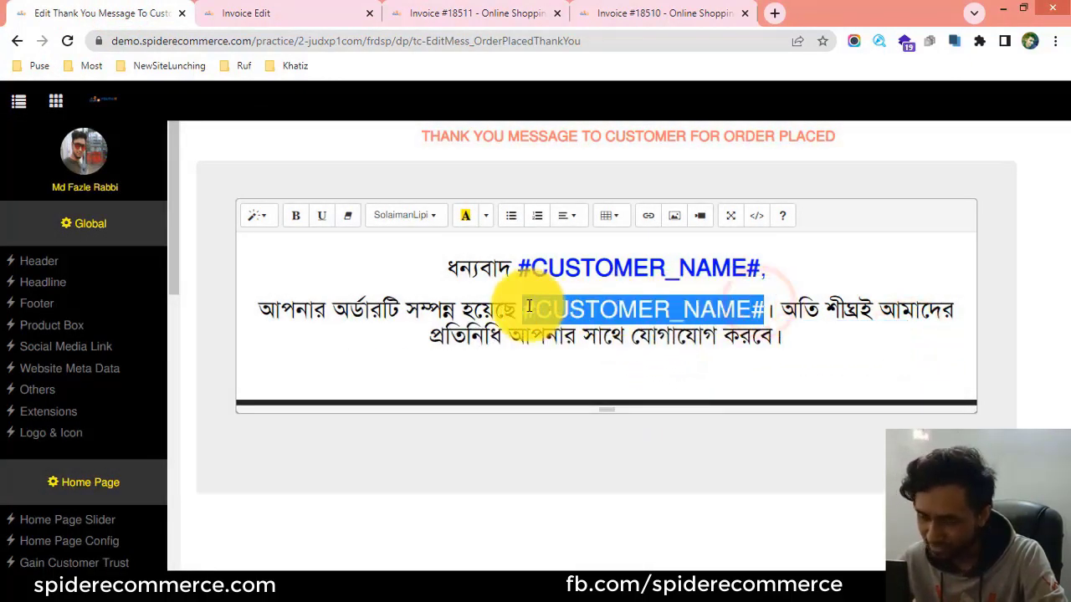
pyautogui.press('BackSpace')
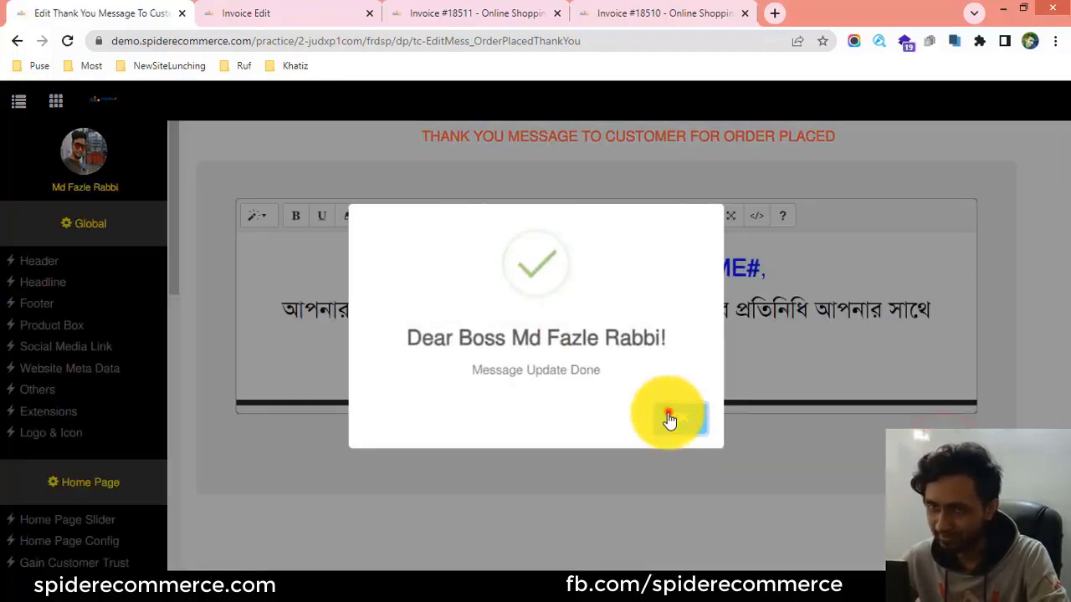
pyautogui.click(670, 410)
# Reload the new order's tracking page and check the second line of the restored thank-you message.
pyautogui.click(266, 12)
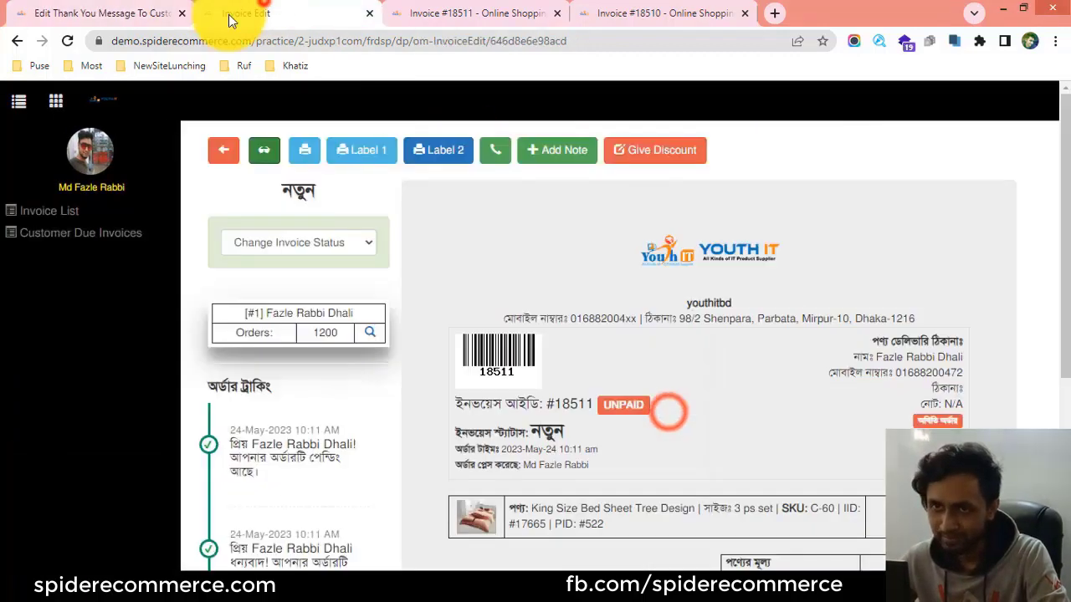
pyautogui.click(438, 10)
pyautogui.click(67, 41)
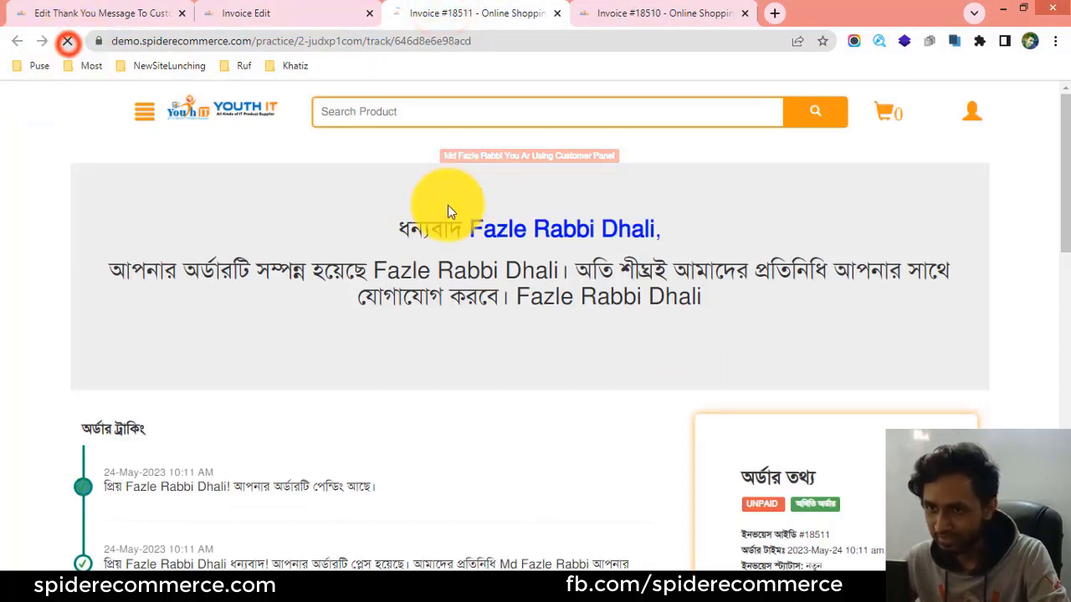
pyautogui.moveTo(155, 251); pyautogui.dragTo(640, 258)
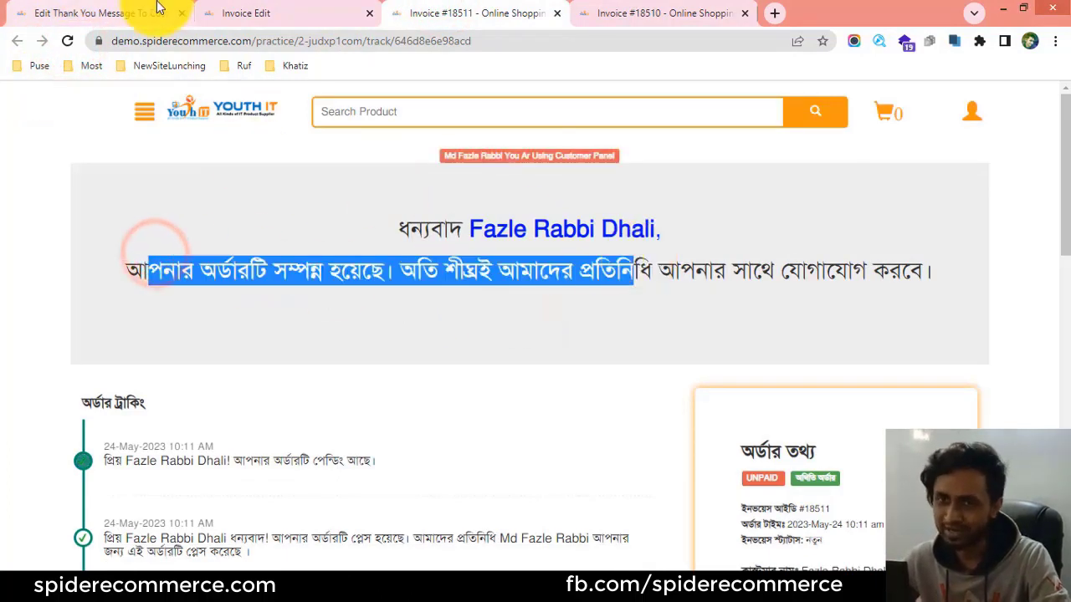